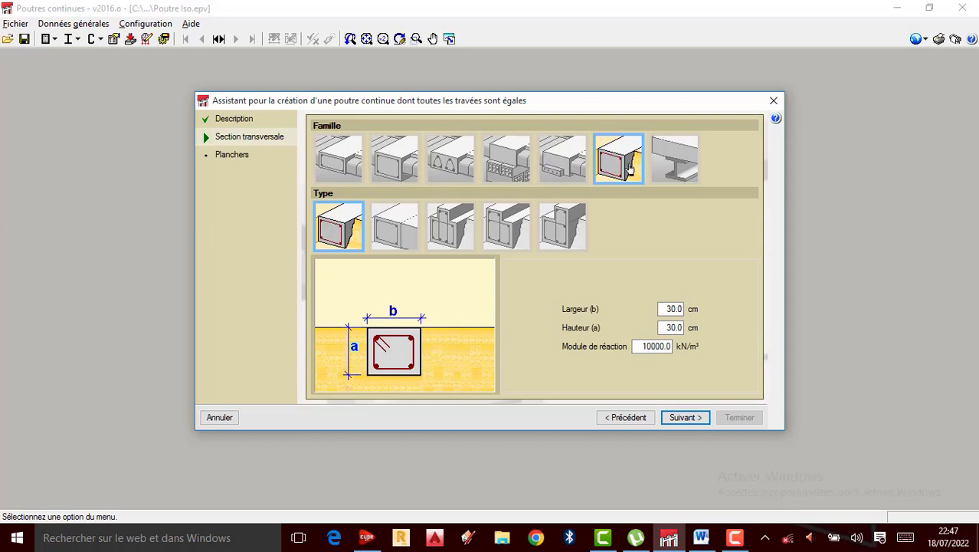
- Examine the cross-section types of the flat and drop beam families in the equal-span continuous beam assistant
click(669, 168)
click(342, 167)
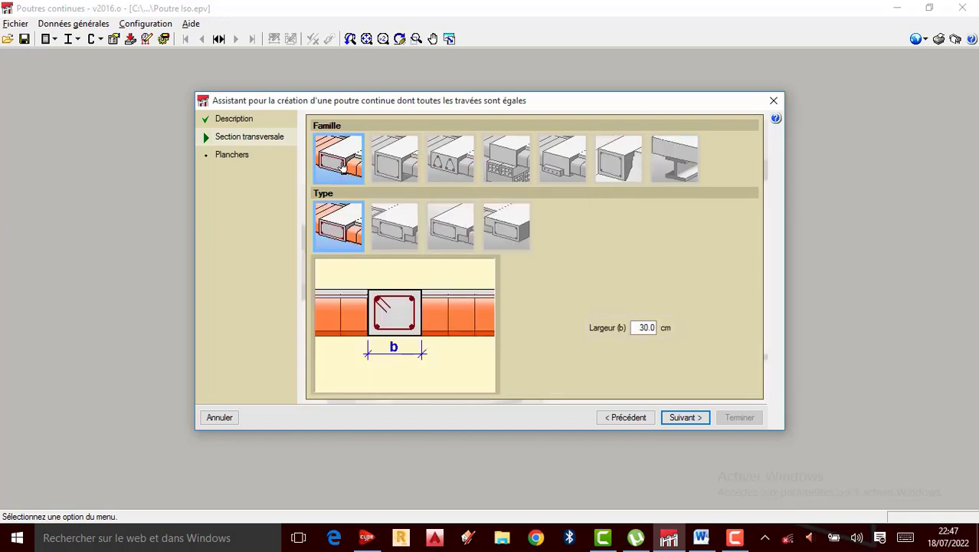
click(403, 227)
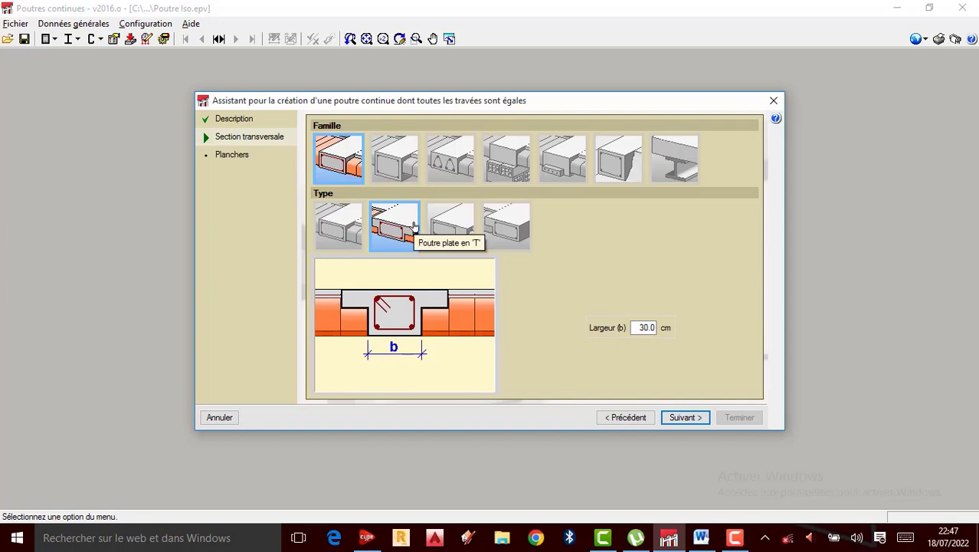
click(347, 230)
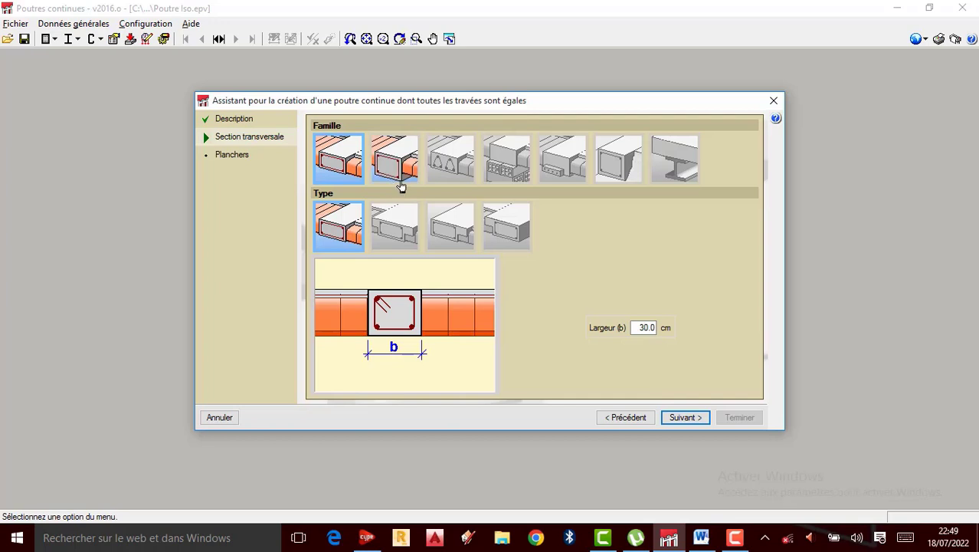
click(392, 228)
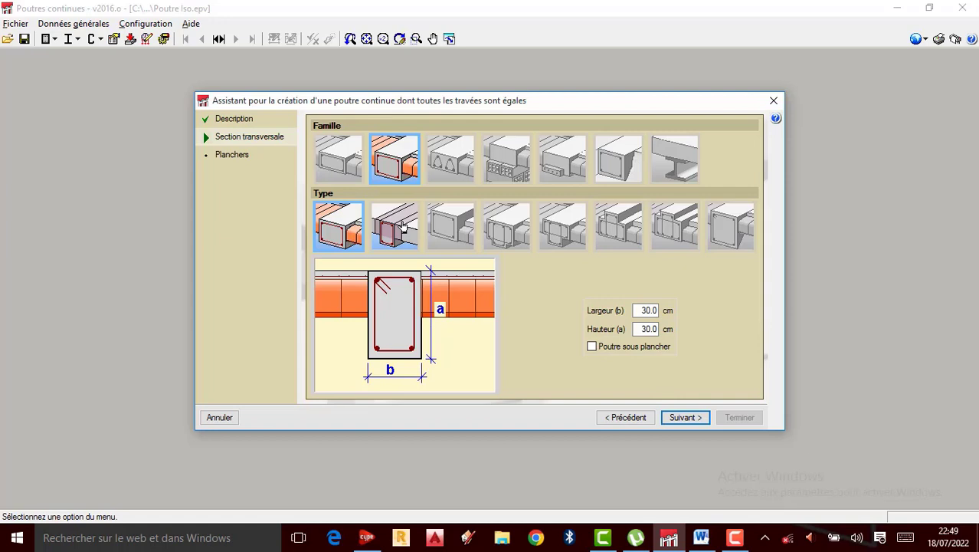
click(402, 223)
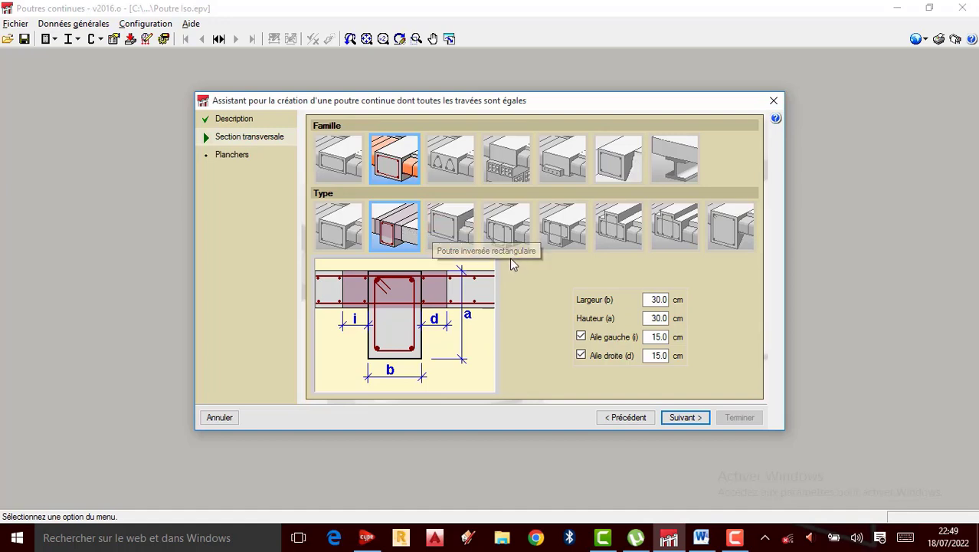
click(460, 228)
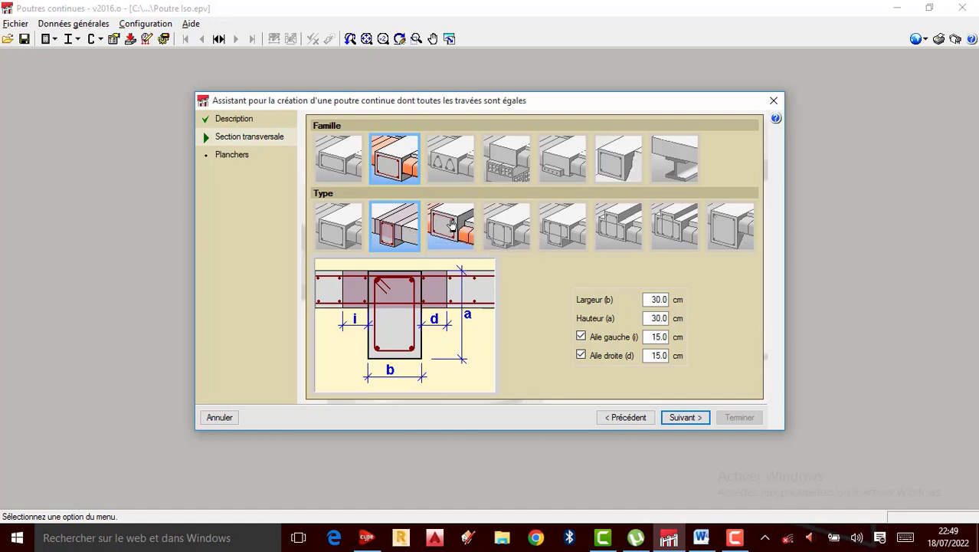
click(513, 238)
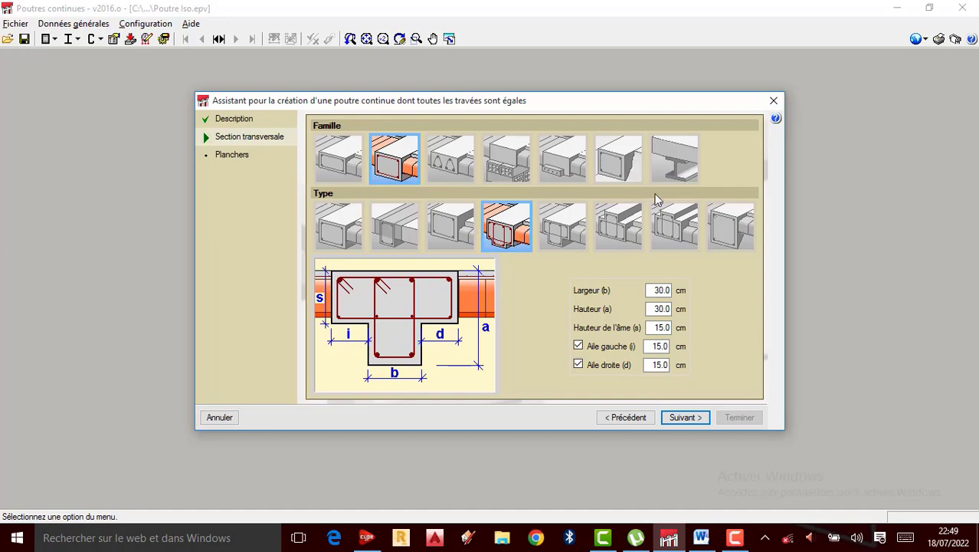
- Cancel the beam assistant and the beam list, and close the continuous beam program without saving the current job
click(774, 101)
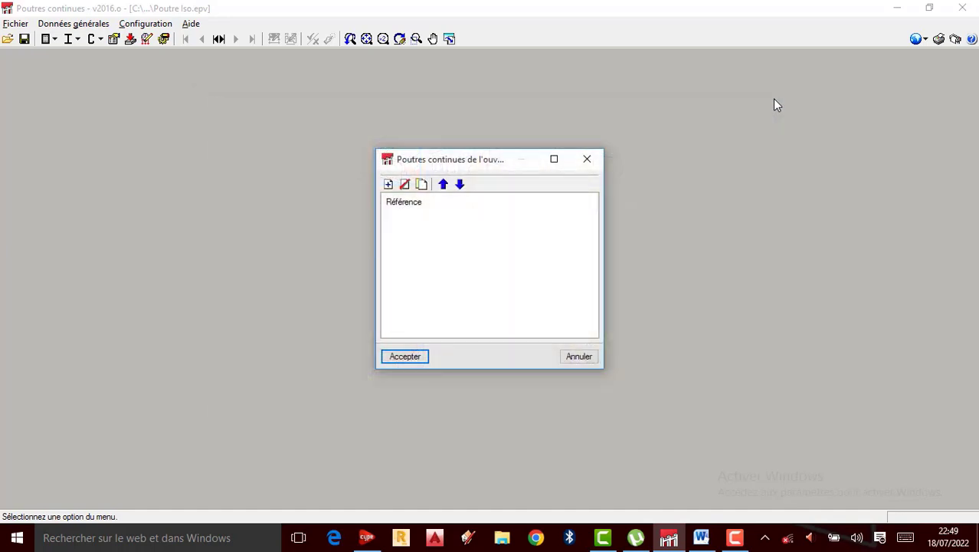
click(588, 159)
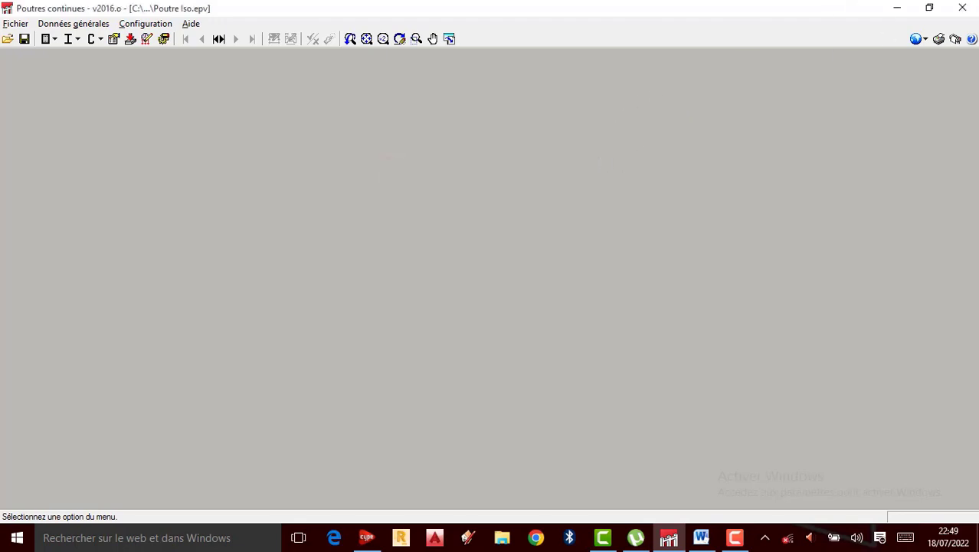
click(965, 10)
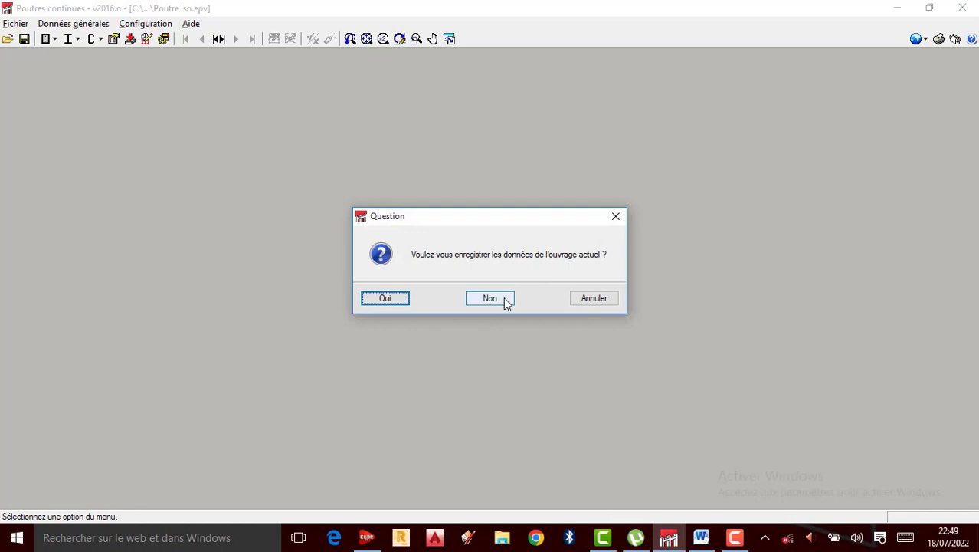
click(505, 299)
click(539, 231)
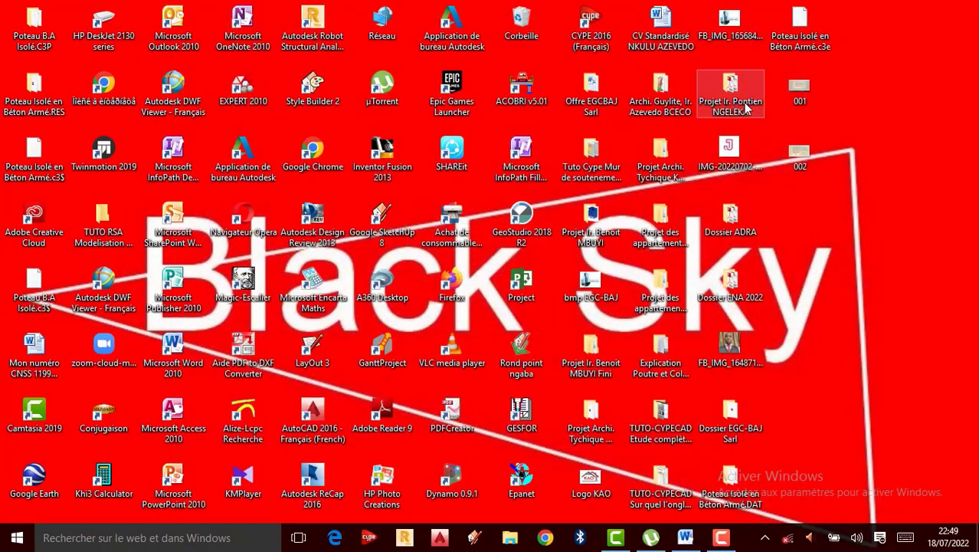
right_click(911, 142)
click(812, 187)
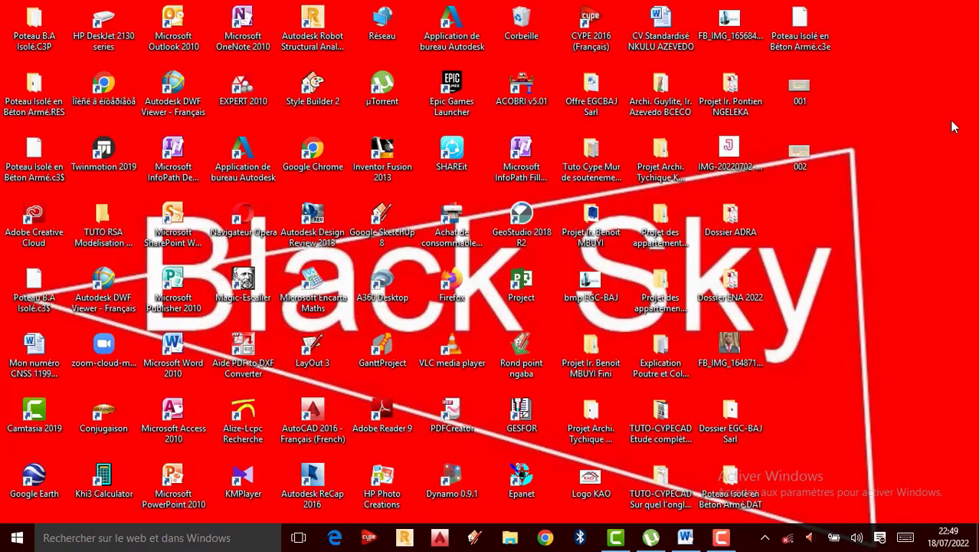
right_click(918, 144)
click(735, 188)
- Open CYPE 2016 and launch the Poutres continues module from the Structures programs
click(370, 539)
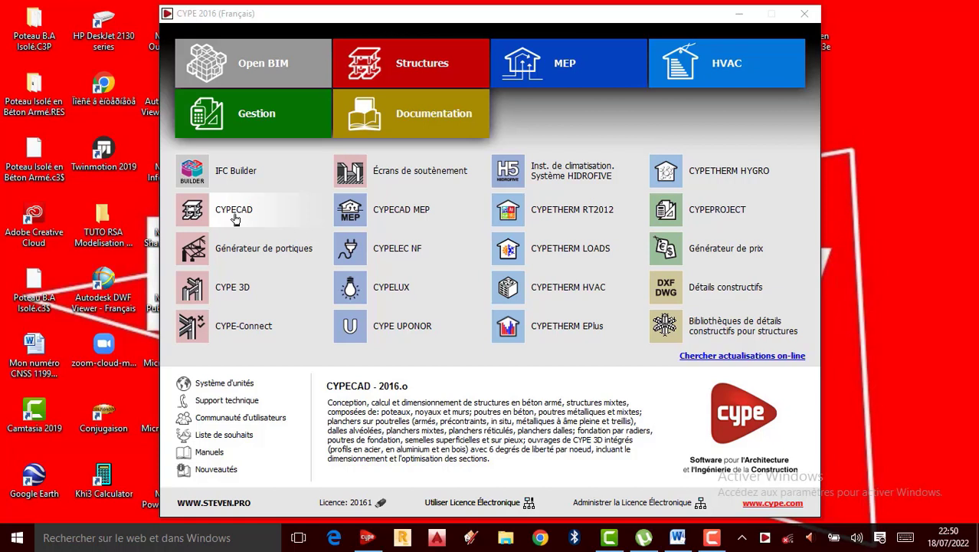
click(399, 75)
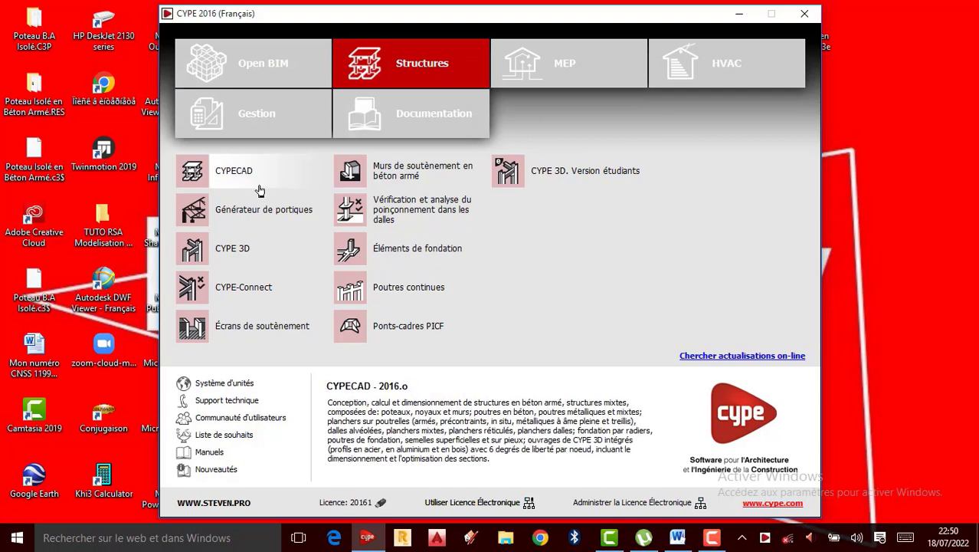
click(405, 296)
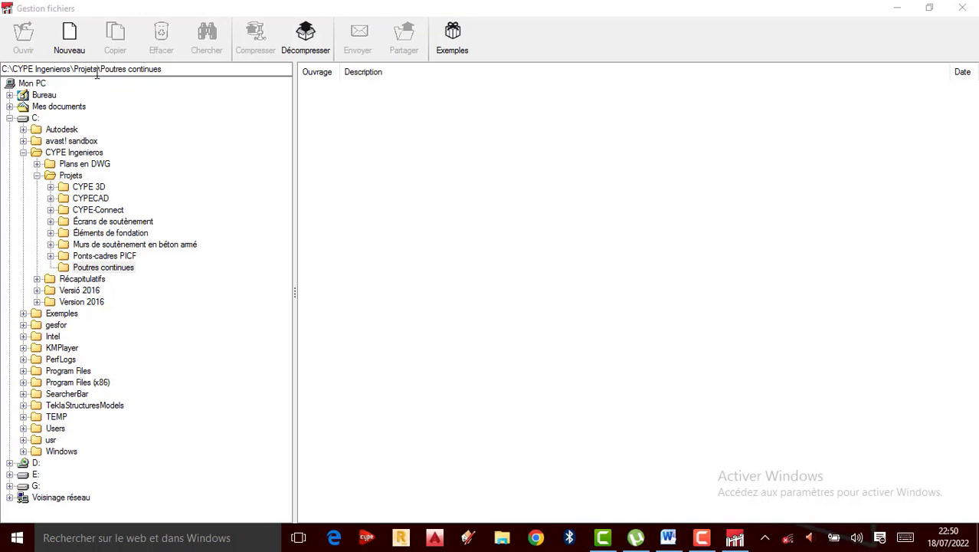
- Create a new job named "Poutre B.A Isostatique" in the Poutres continues folder, with the tutorial channel's name as its description
click(70, 38)
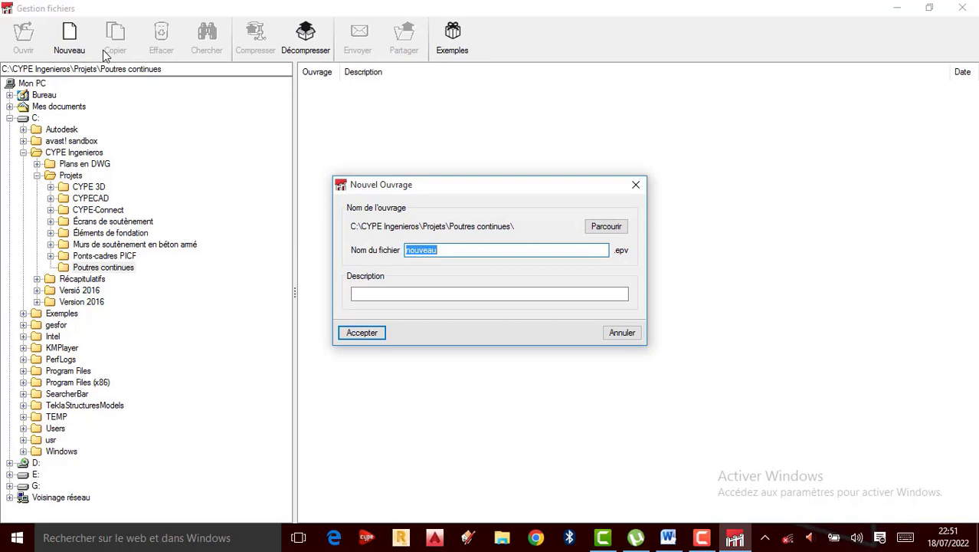
text(Poutre B.A Isostatique)
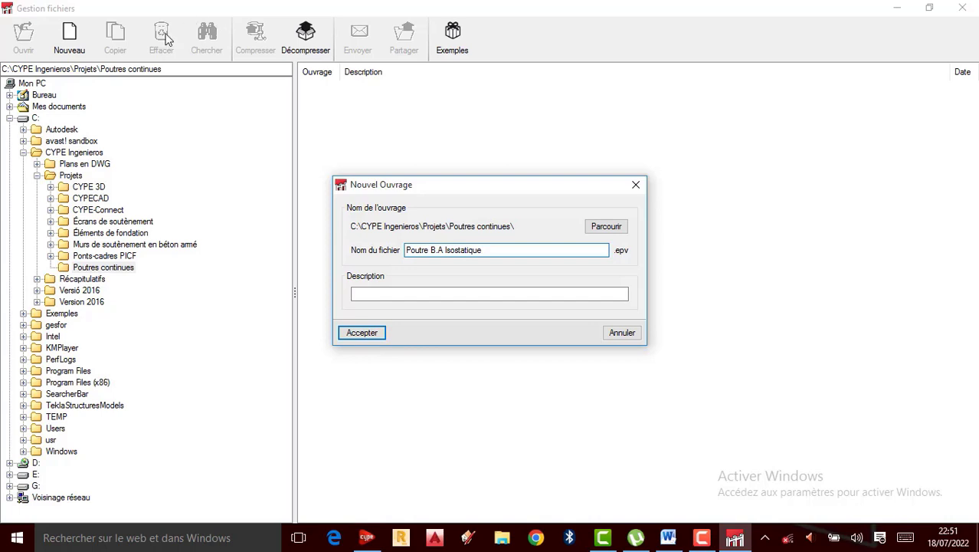
click(371, 293)
text(J.)
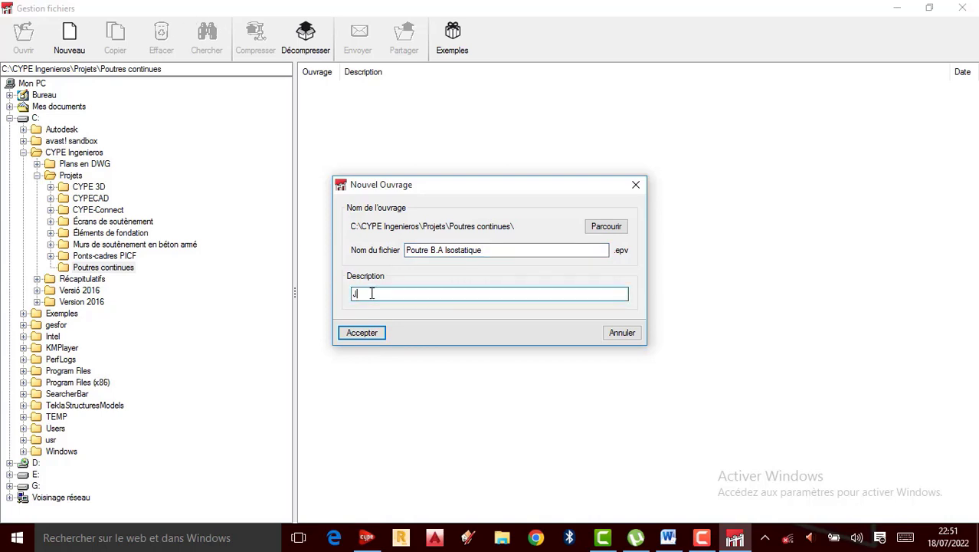
text(Nkunga Tutoriels)
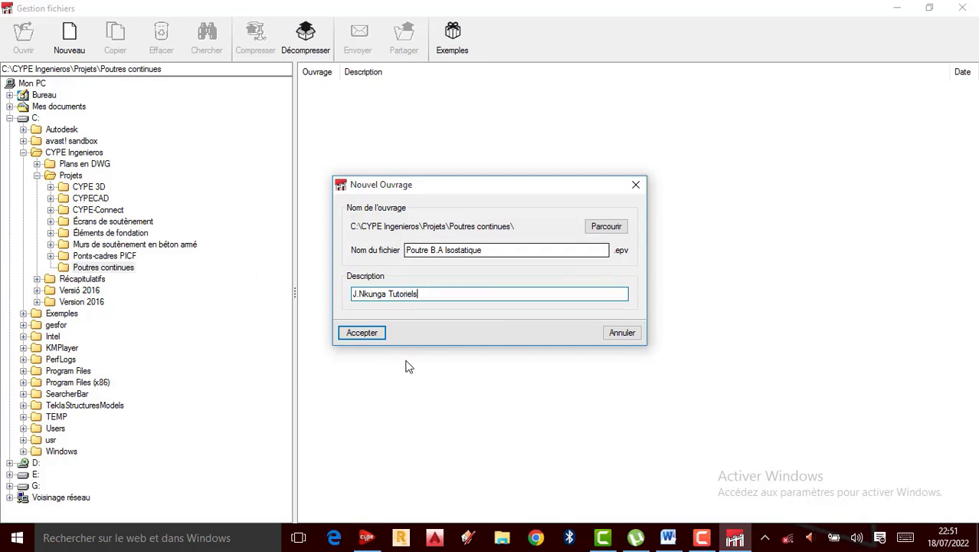
click(360, 332)
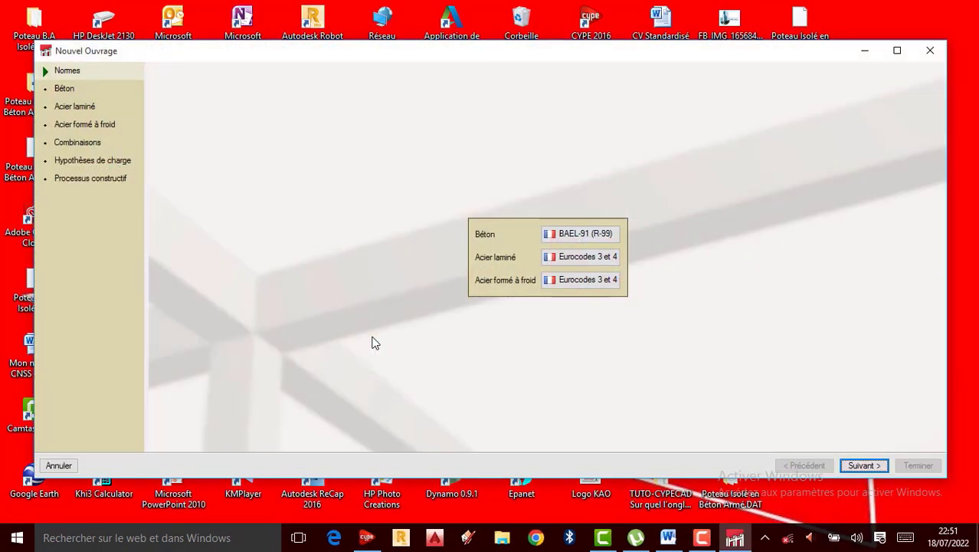
- Confirm the French BAEL-91 (R-99) concrete standard with DTU 13.12 for foundations, and continue to the concrete settings
click(577, 238)
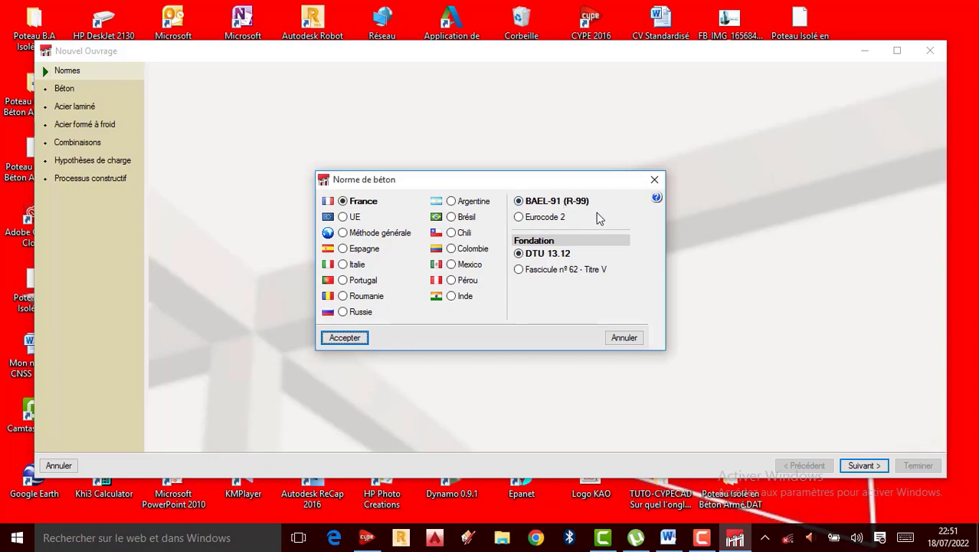
mouse_move(588, 205)
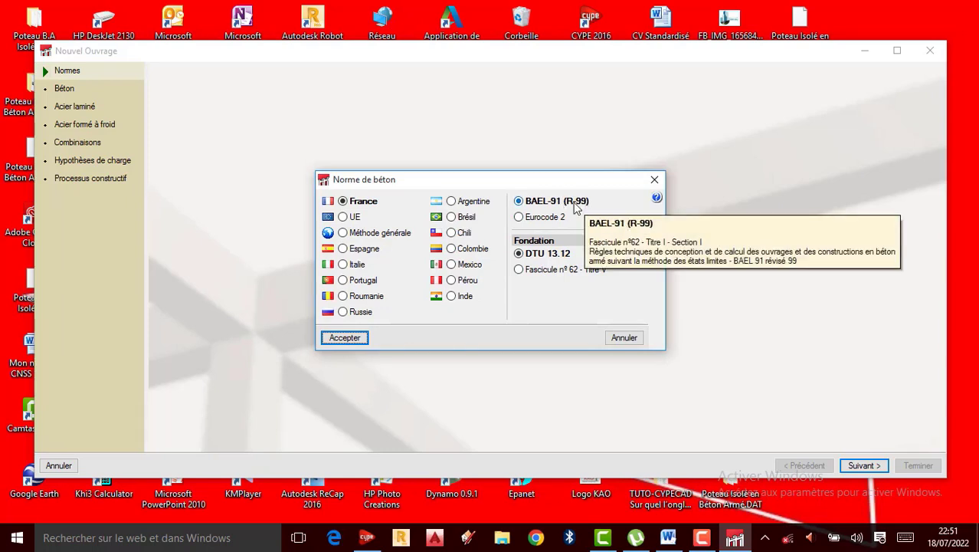
click(520, 220)
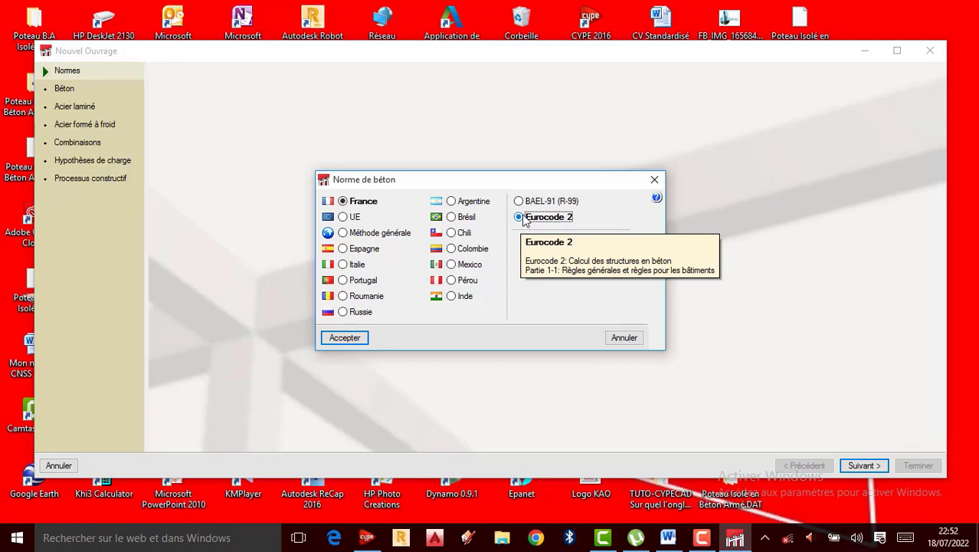
click(518, 202)
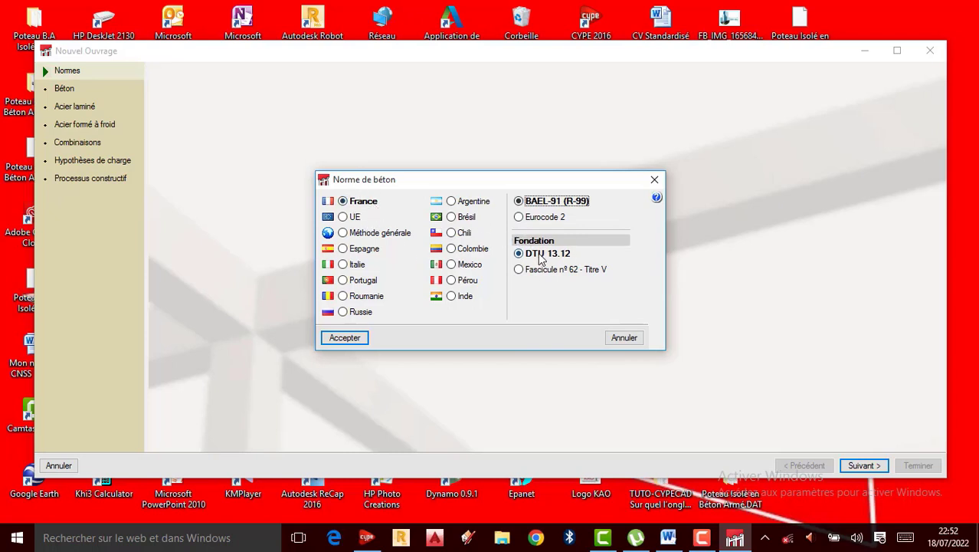
click(344, 338)
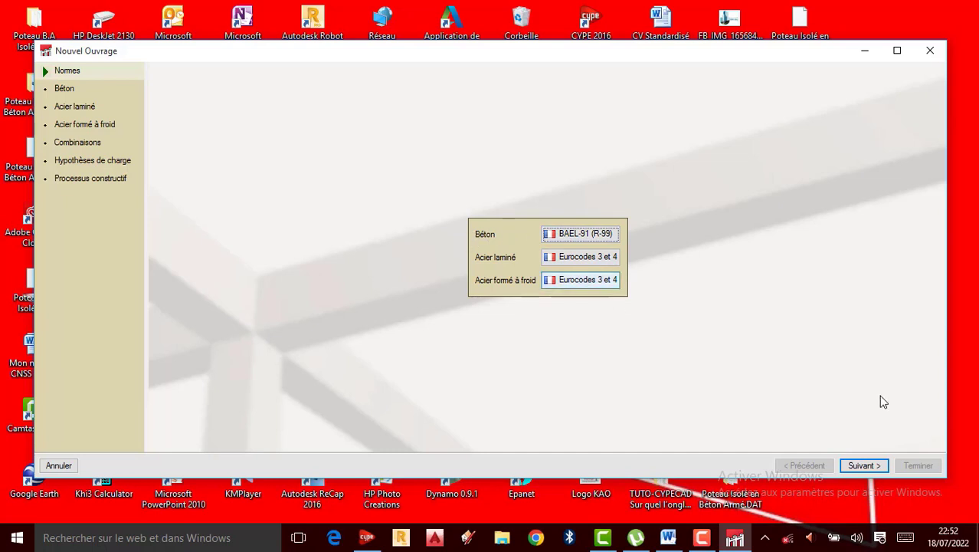
click(869, 468)
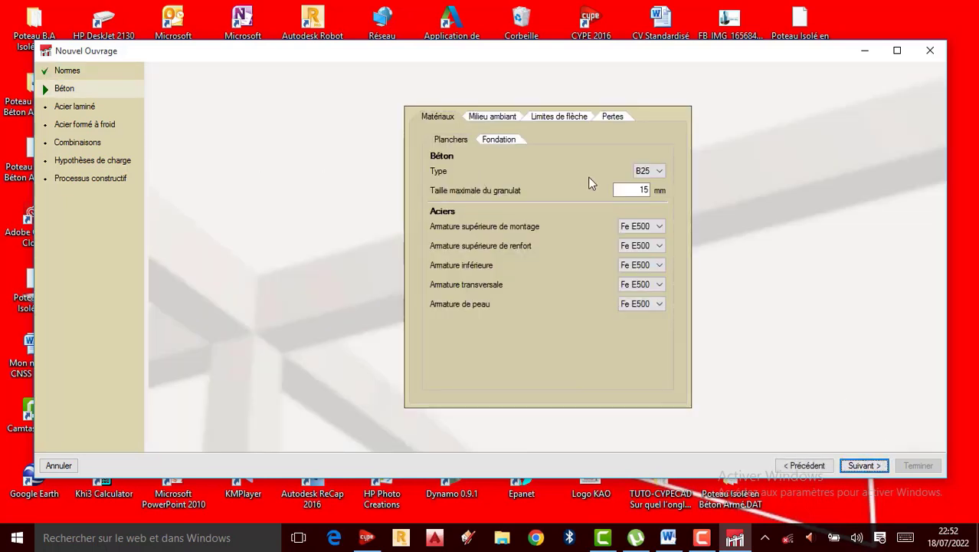
- Keep B25 as the floor concrete type and set the maximum aggregate size to 25 mm
click(658, 171)
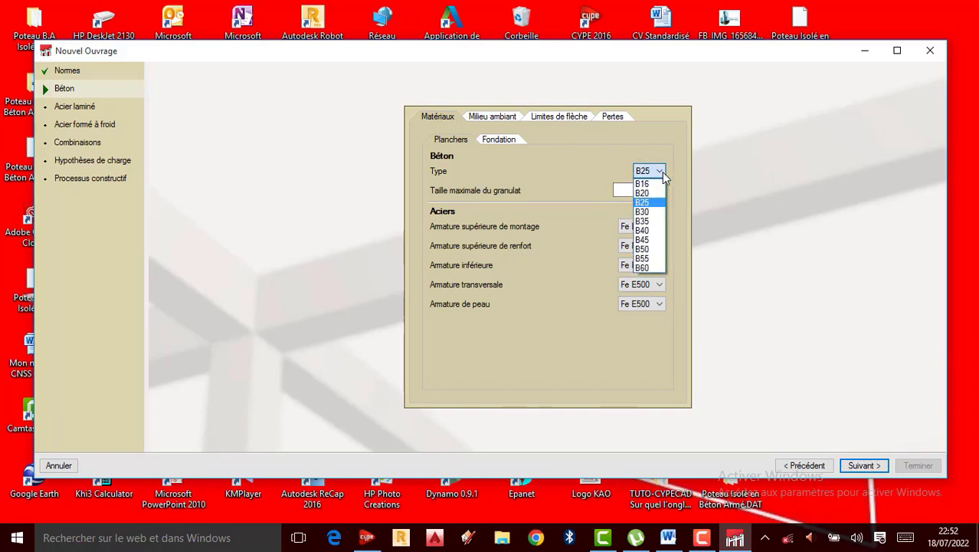
click(659, 202)
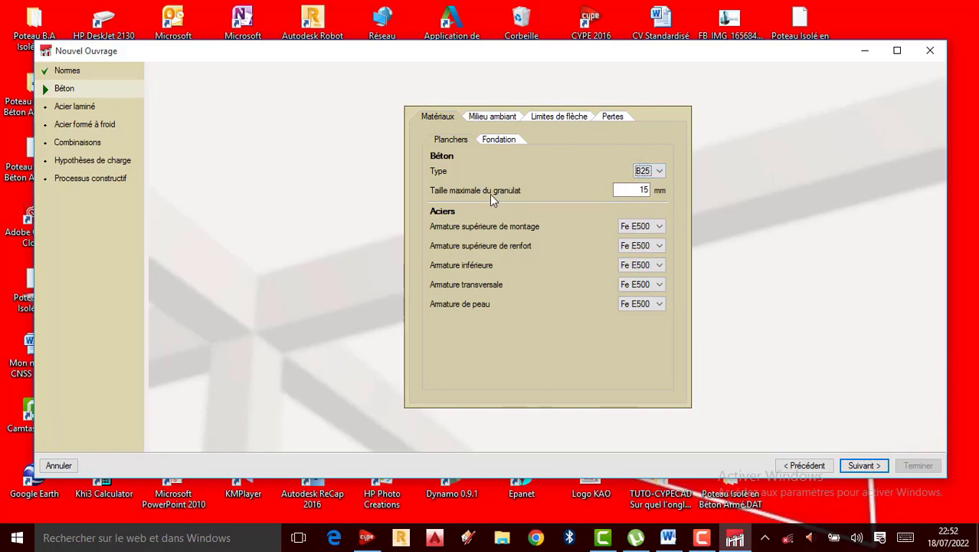
key(Tab)
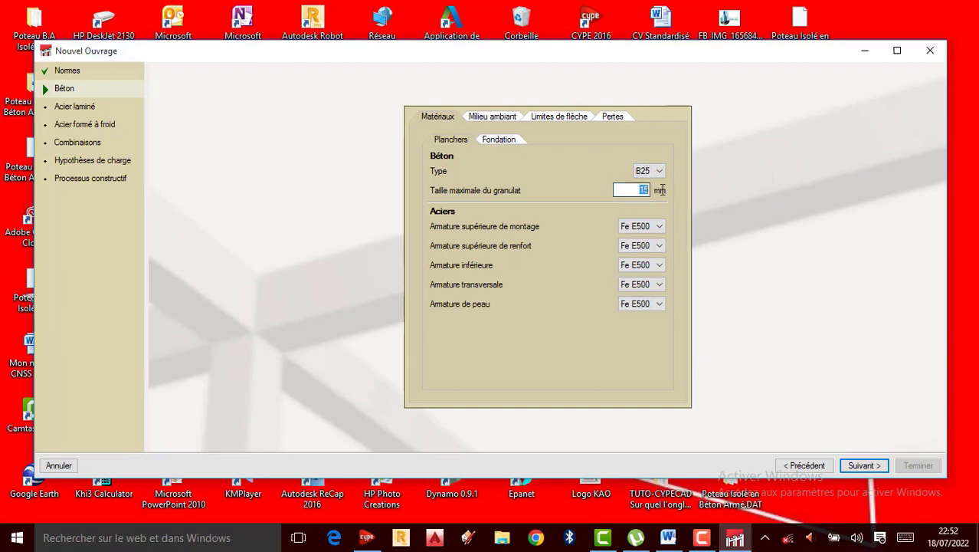
text(25)
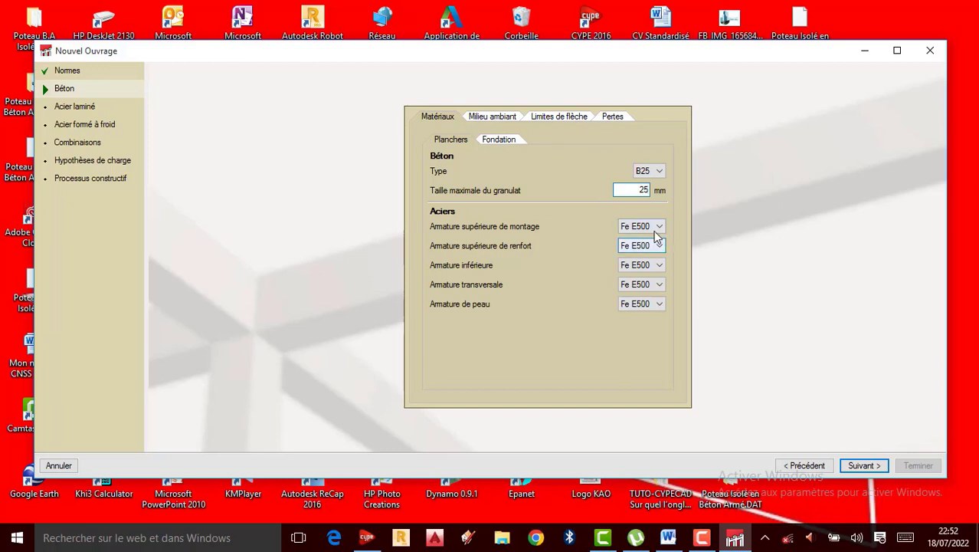
- Set the upper assembly, upper strengthening, lower, transverse and skin reinforcement of the floors to Fe E400, and proceed to the rolled steel settings
click(659, 227)
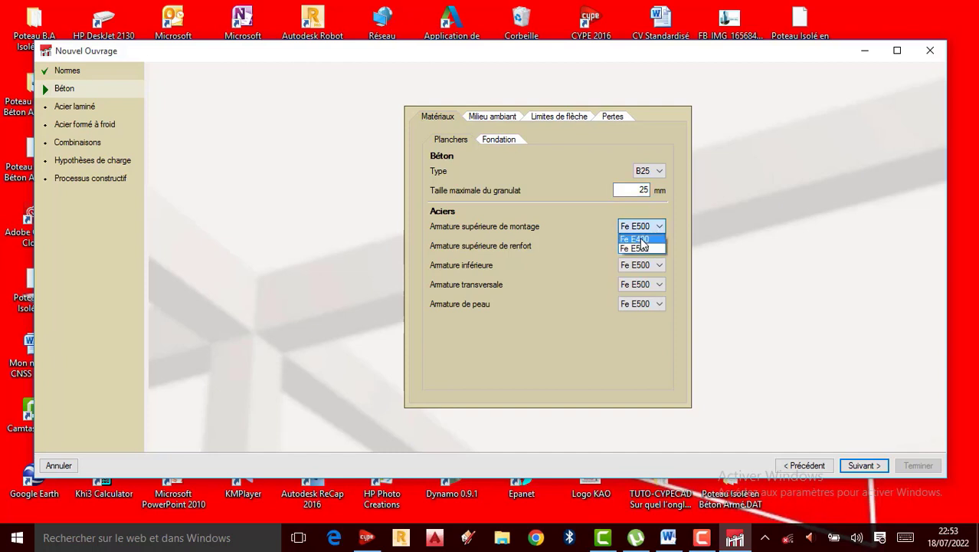
click(642, 240)
click(644, 246)
click(638, 258)
click(640, 265)
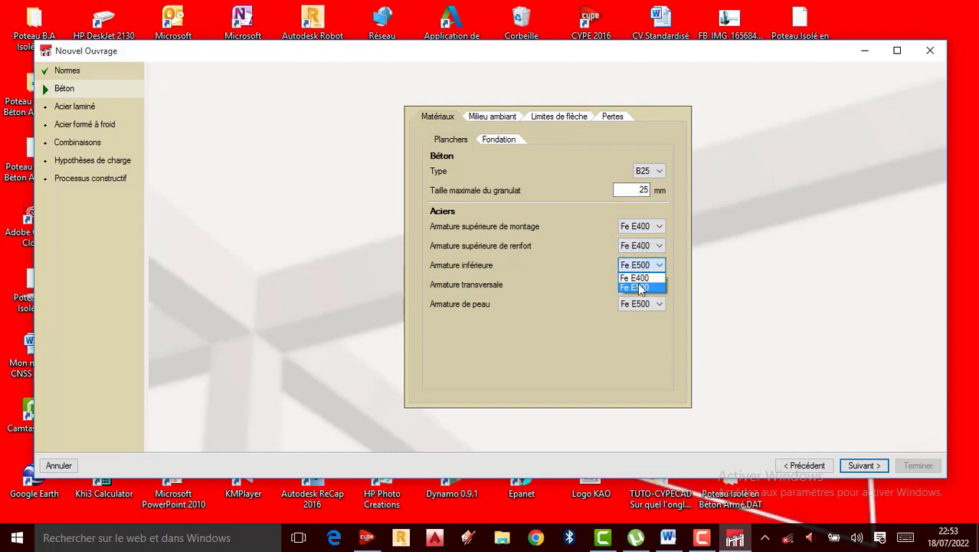
click(642, 277)
click(647, 284)
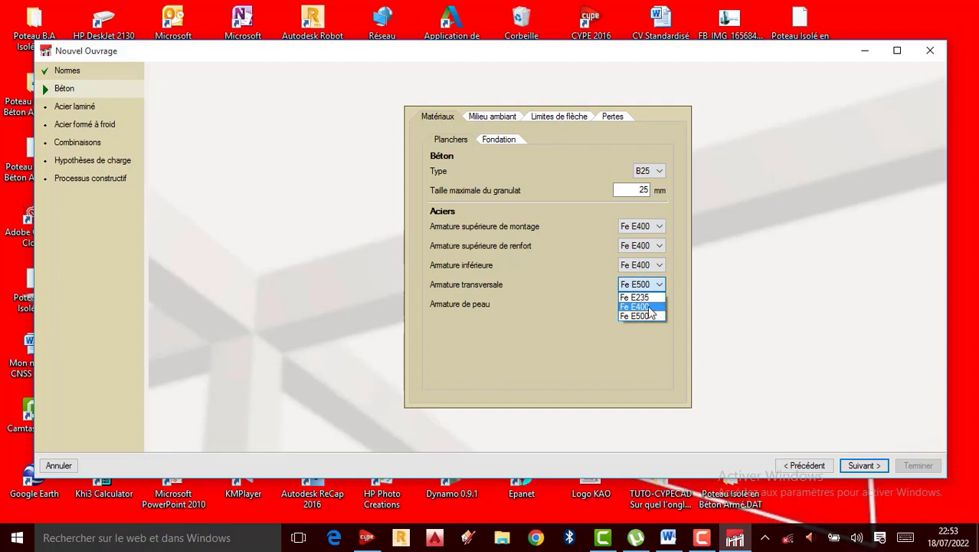
click(650, 307)
click(650, 303)
click(651, 325)
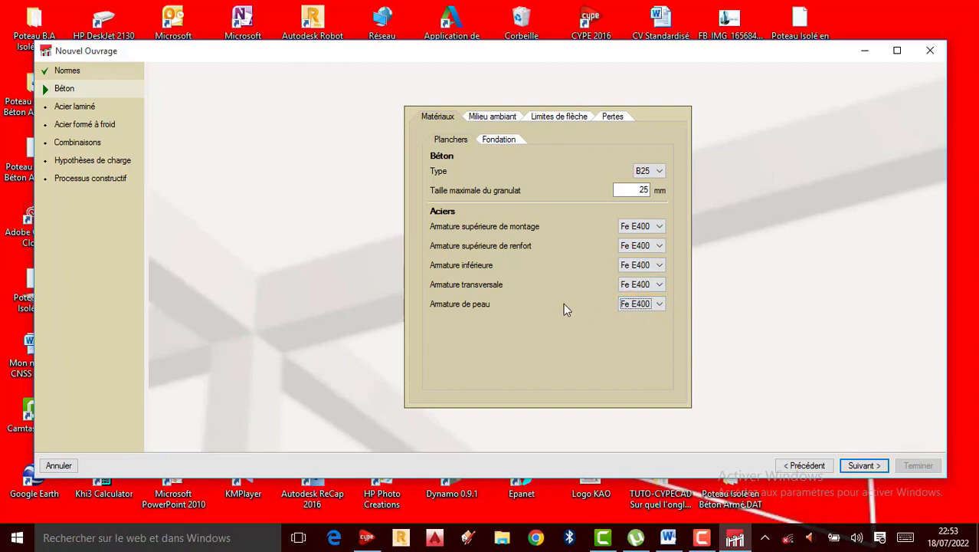
click(862, 465)
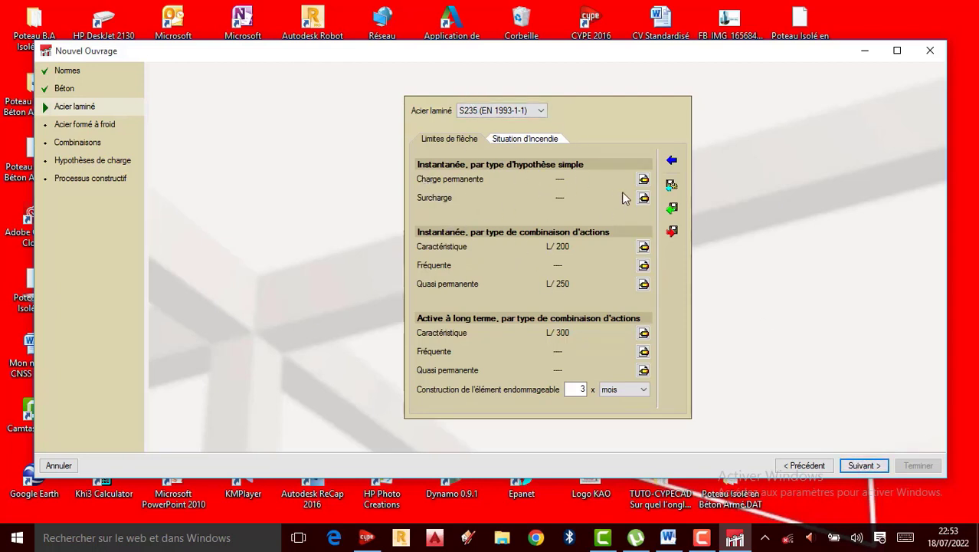
- Keep rolled steel S235 (EN 1993-1-1), leave the instantaneous permanent-load deflection limits unset, and continue to the cold-formed steel settings
click(644, 179)
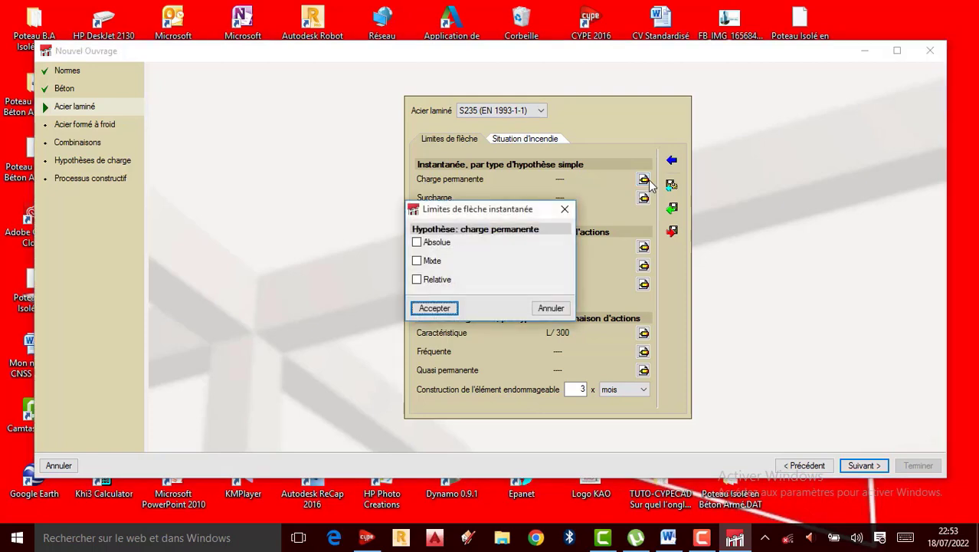
click(449, 308)
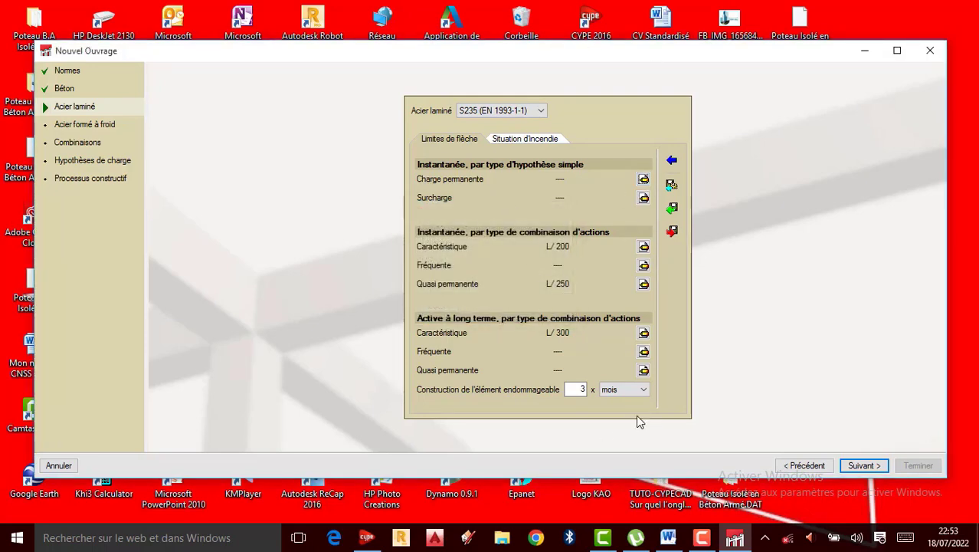
click(873, 469)
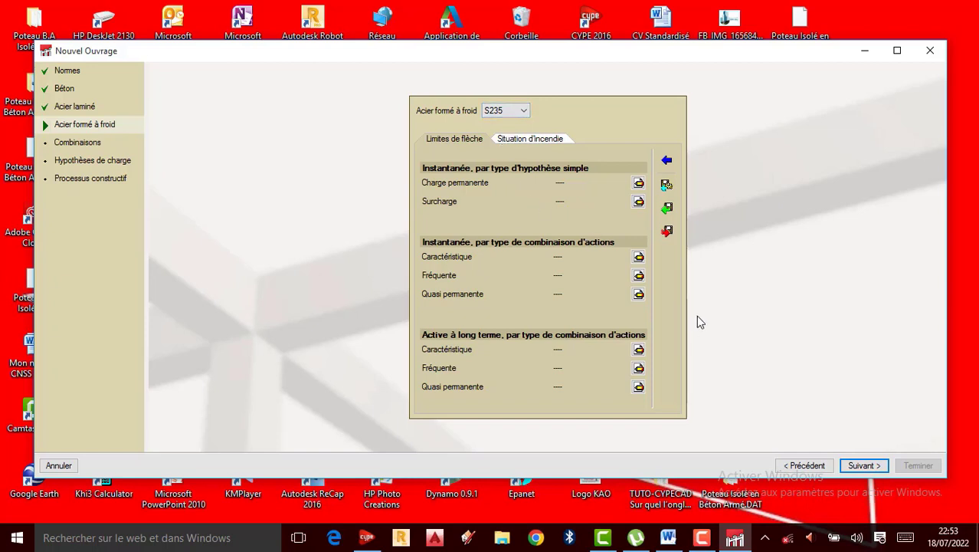
- Accept the default cold-formed steel, combination and load hypothesis settings, and finish the job setup with formwork removal at 28 days
click(863, 466)
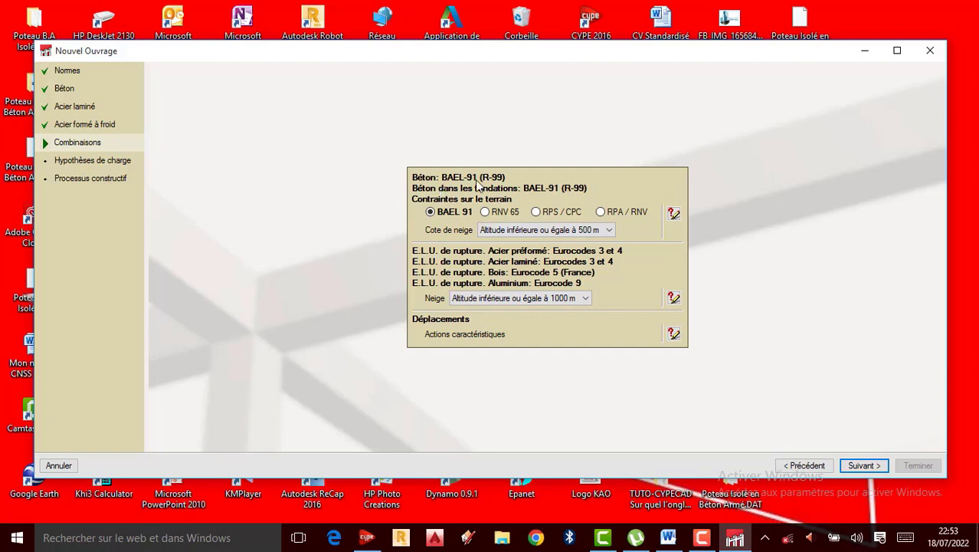
click(878, 463)
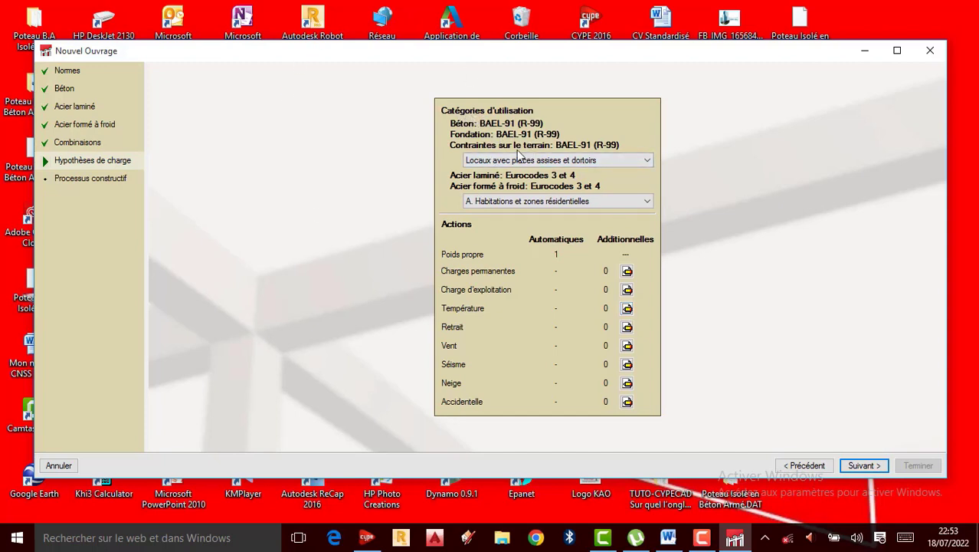
click(864, 465)
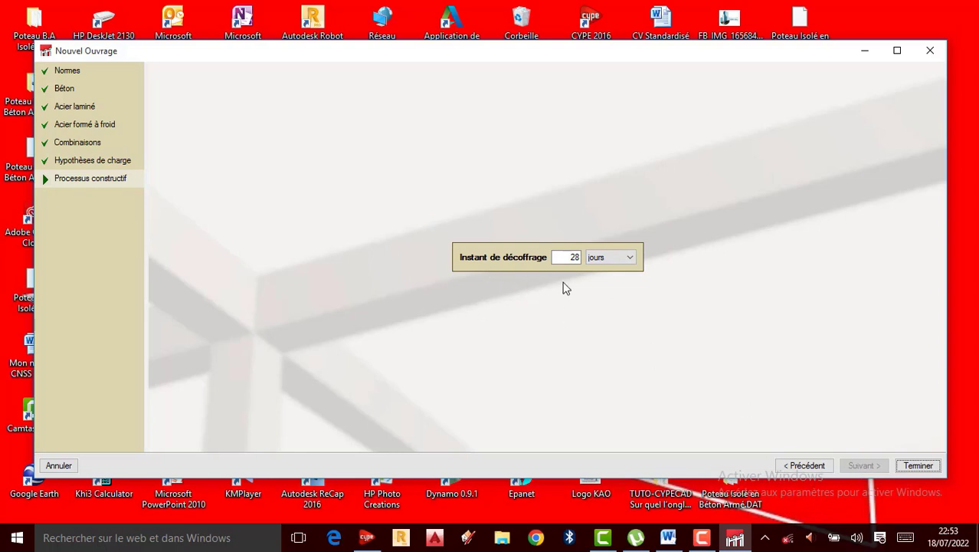
click(905, 465)
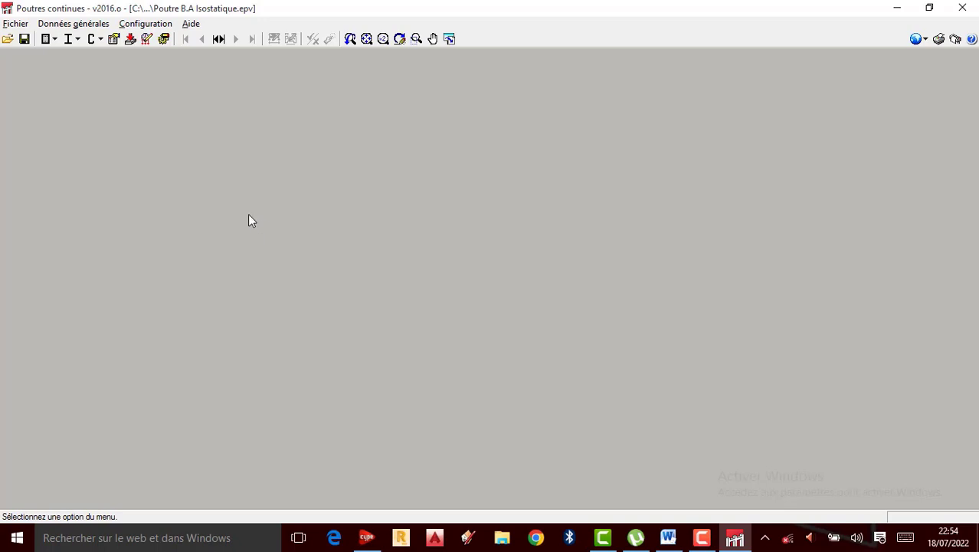
- Add a new continuous beam to the job with the reference "Poutre B.A Isostatique"
click(219, 39)
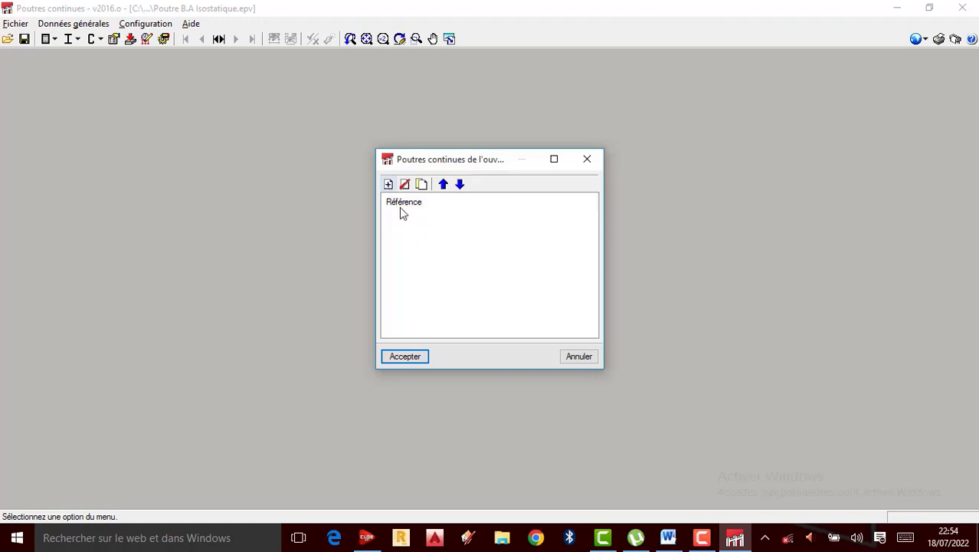
click(388, 184)
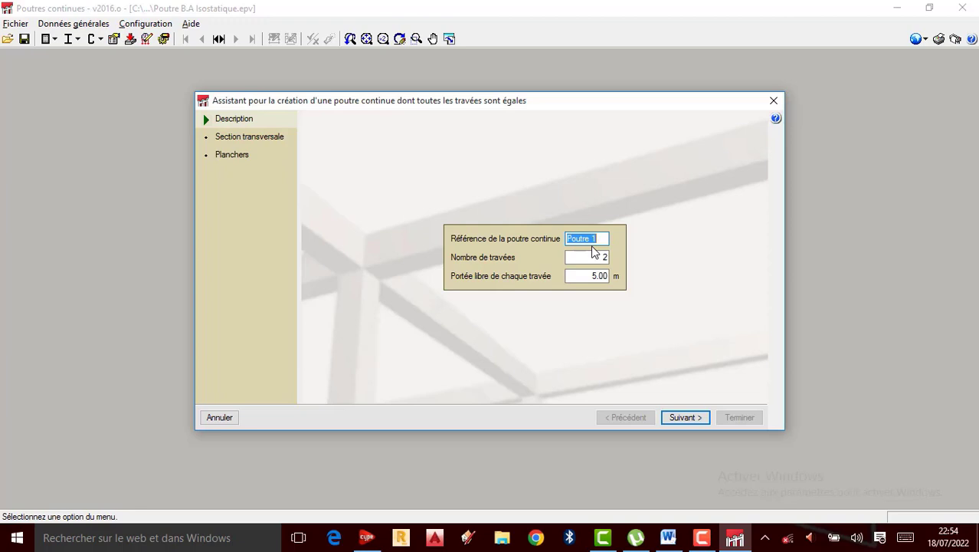
text(po)
key(BackSpace)
key(BackSpace)
text(Poutre B.A Isostatique)
- Define the beam with 1 span and a clear span of 4 m, and proceed to the cross-section settings
key(Tab)
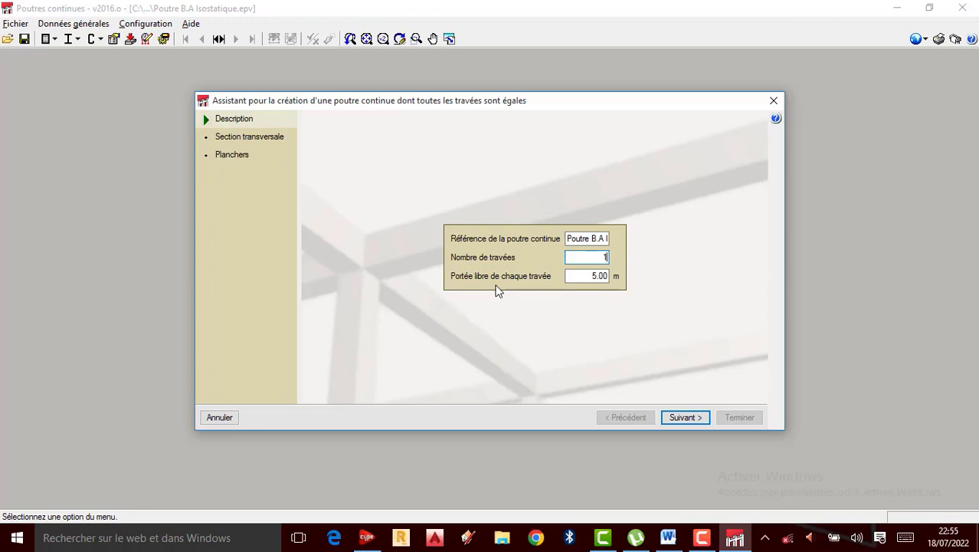
key(Tab)
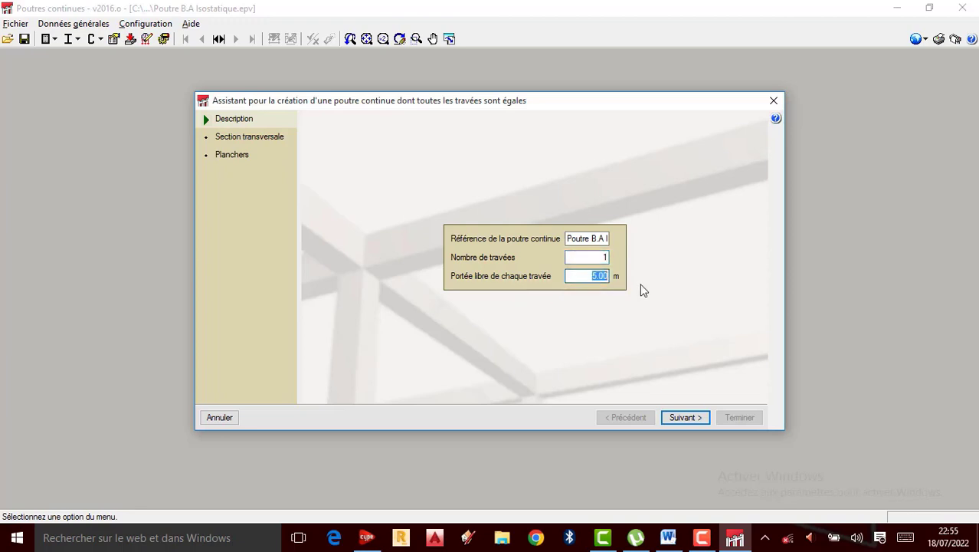
text(4.5)
key(BackSpace)
key(BackSpace)
click(684, 418)
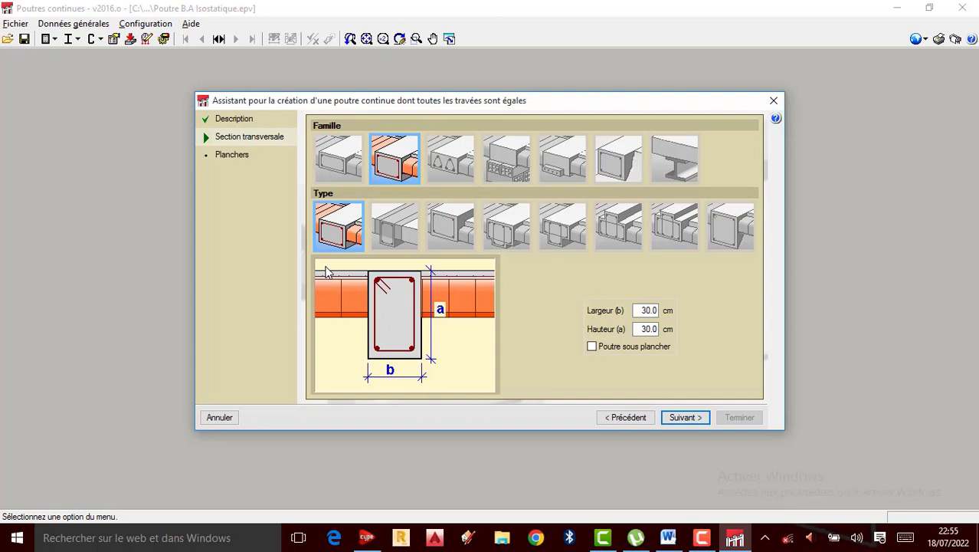
- Look through the available cross-section families, including the steel beams, and return to the reinforced concrete drop beam family
click(348, 165)
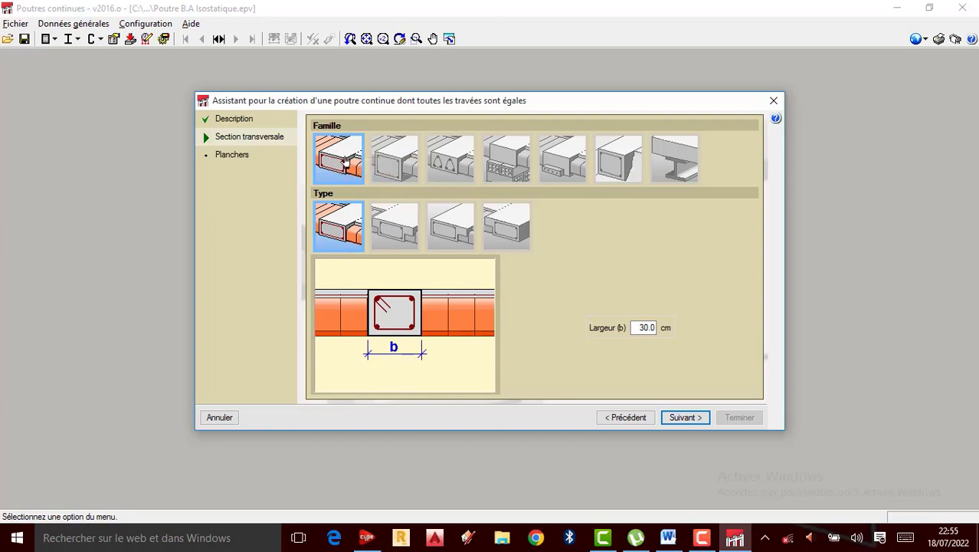
click(394, 161)
click(457, 170)
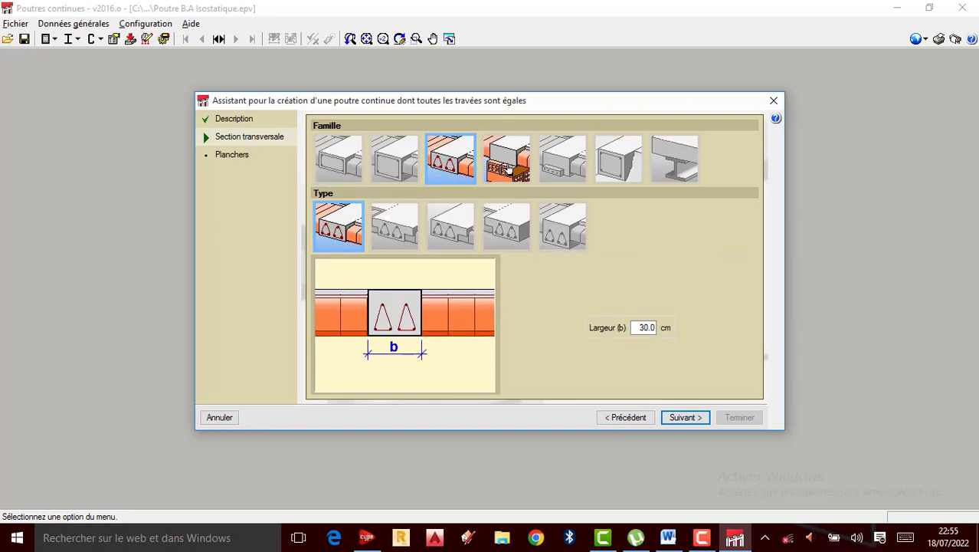
click(507, 170)
click(582, 176)
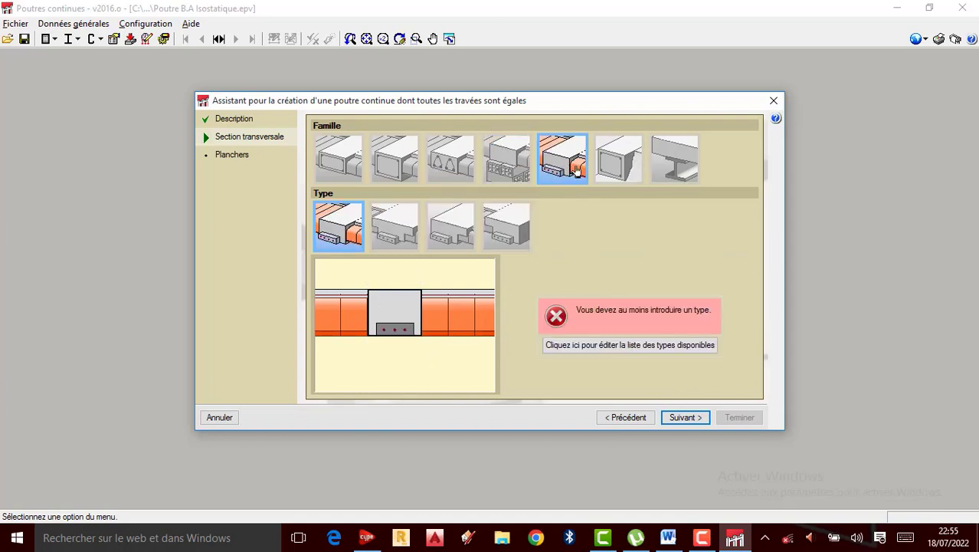
click(618, 165)
click(671, 168)
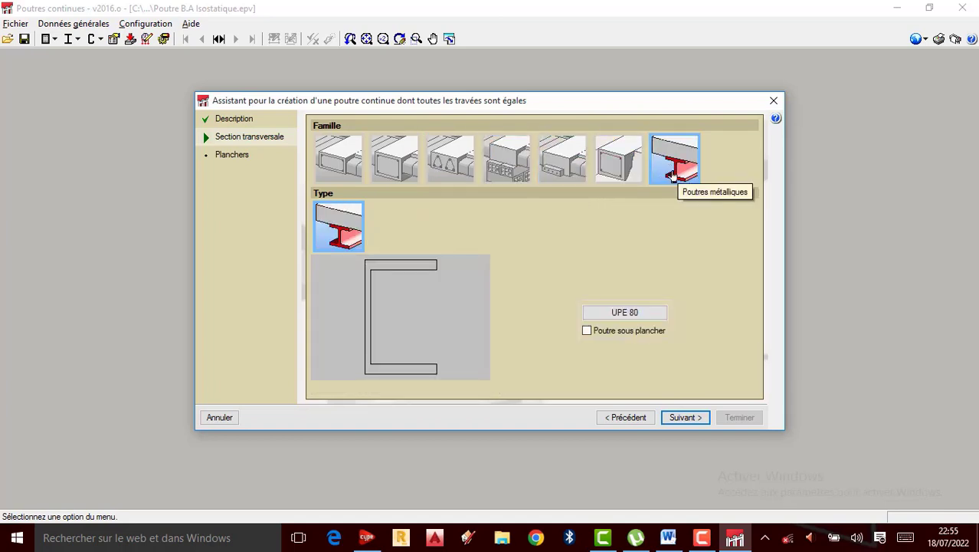
click(617, 167)
click(571, 160)
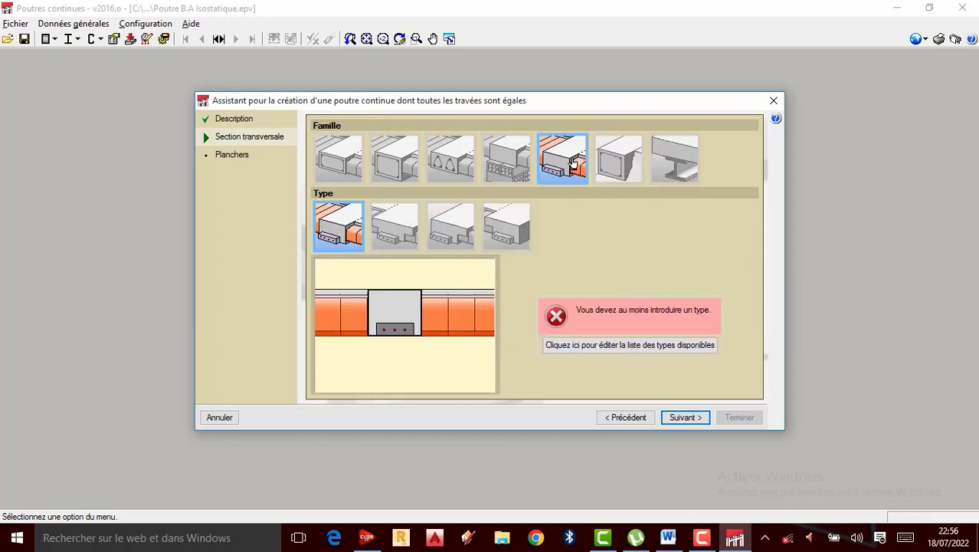
click(507, 163)
click(453, 162)
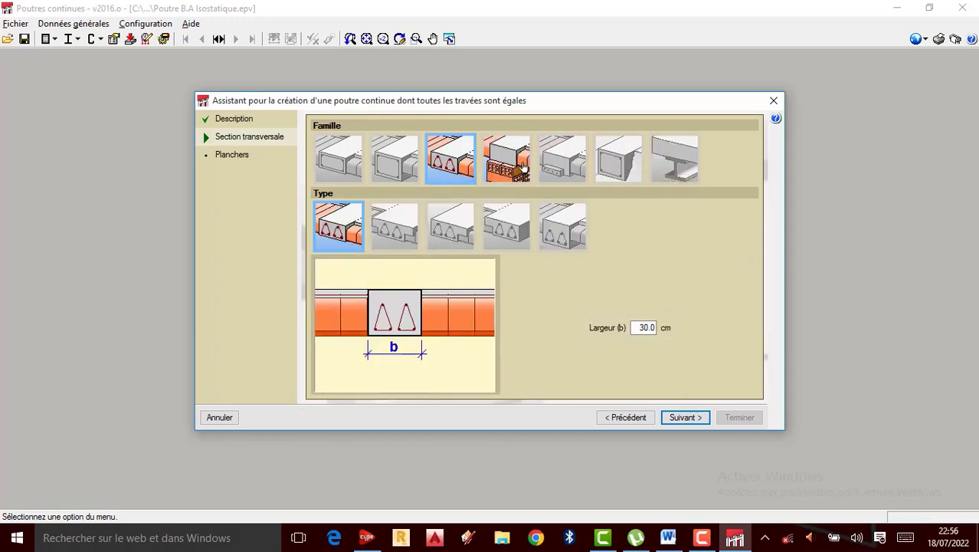
click(522, 167)
click(461, 158)
click(395, 161)
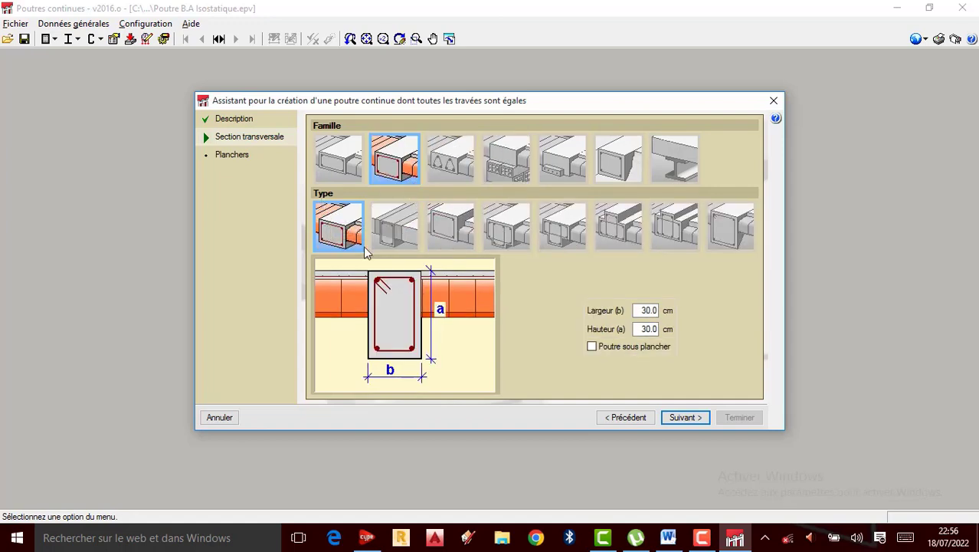
- Choose the T-shaped drop beam section, set its width to 20 cm and height to 45 cm, and proceed to the floor settings
click(397, 244)
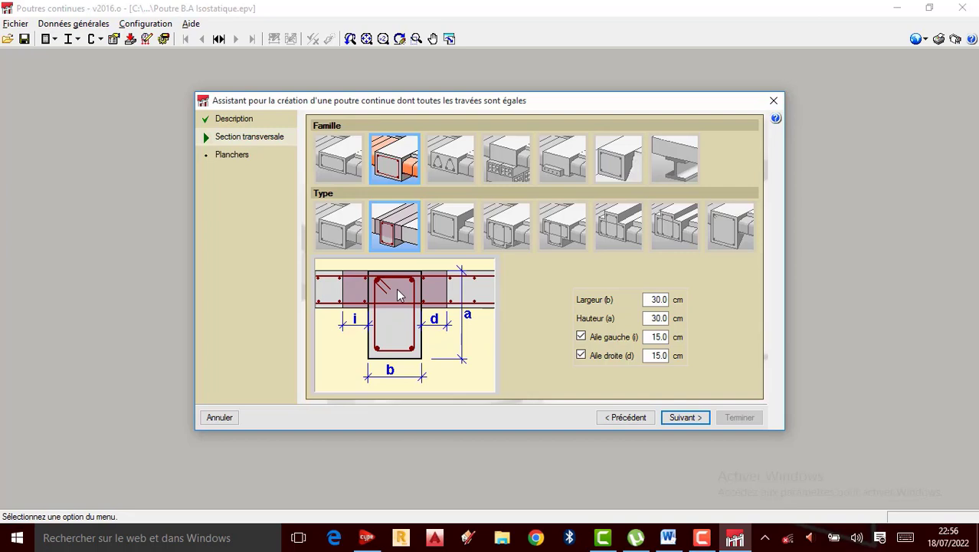
click(662, 299)
key(BackSpace)
key(BackSpace)
text(20)
click(660, 318)
key(BackSpace)
key(BackSpace)
text(45)
click(688, 418)
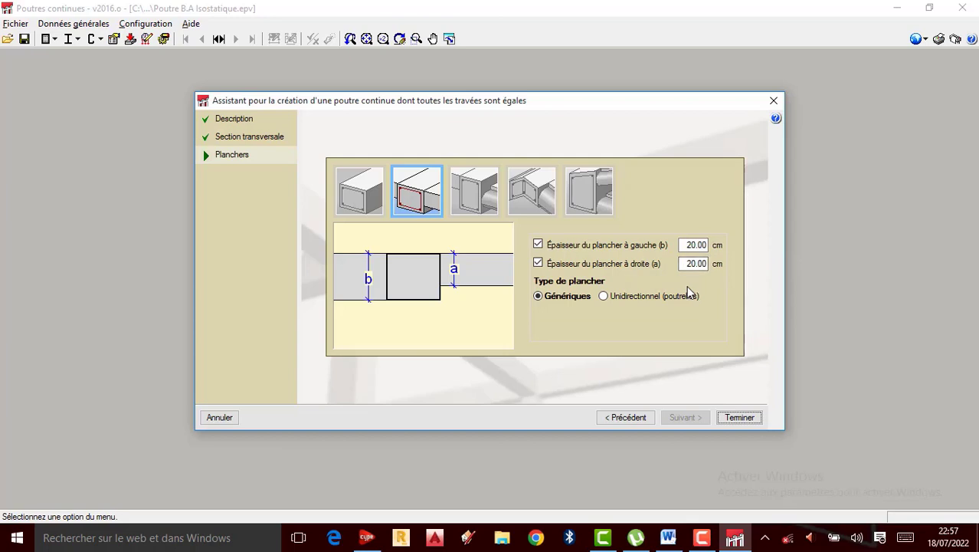
- Keep generic floors 20 cm thick on both sides of the beam, finish the beam assistant and accept the beam list
click(607, 297)
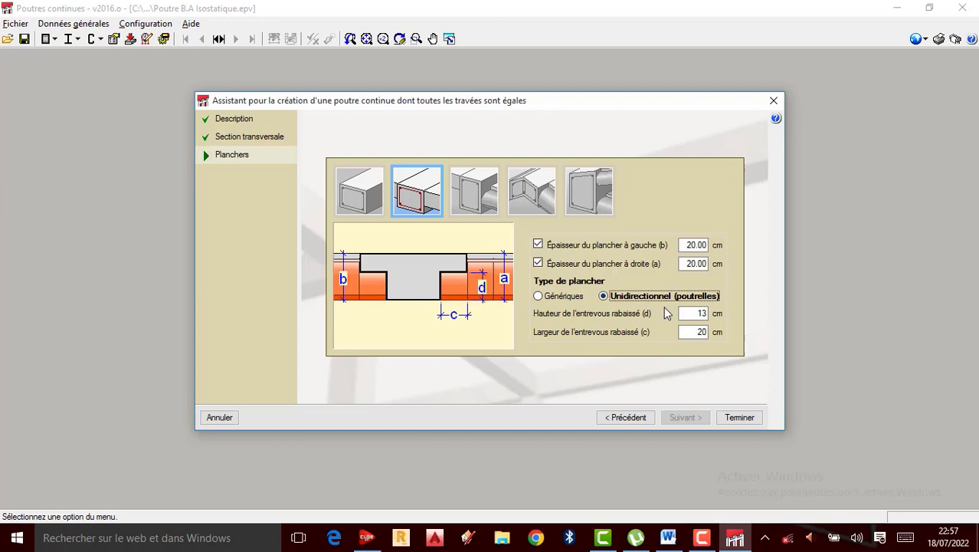
click(539, 296)
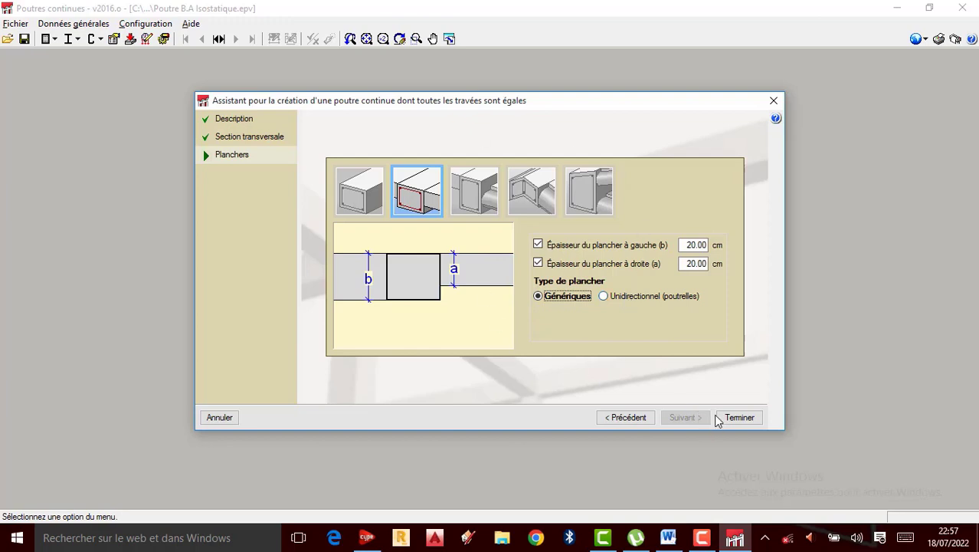
click(740, 418)
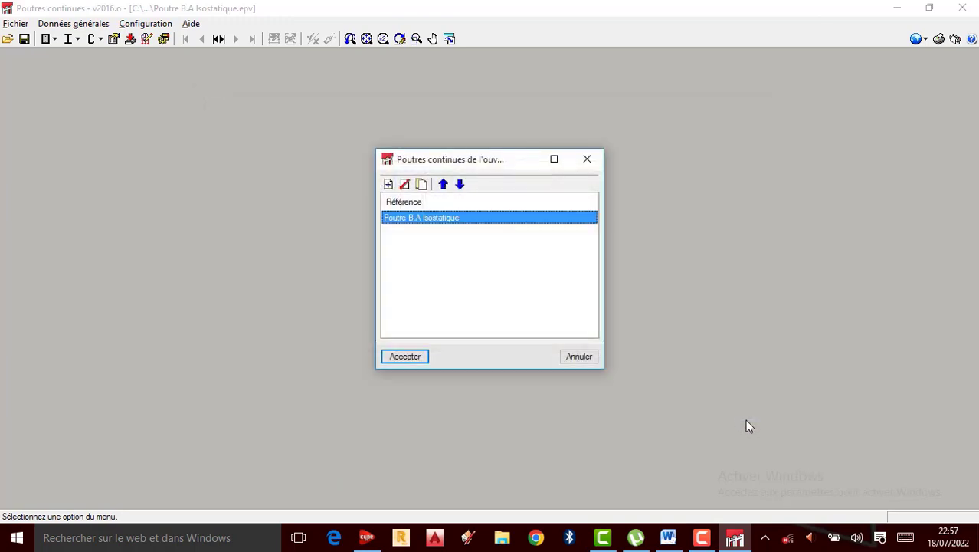
click(406, 357)
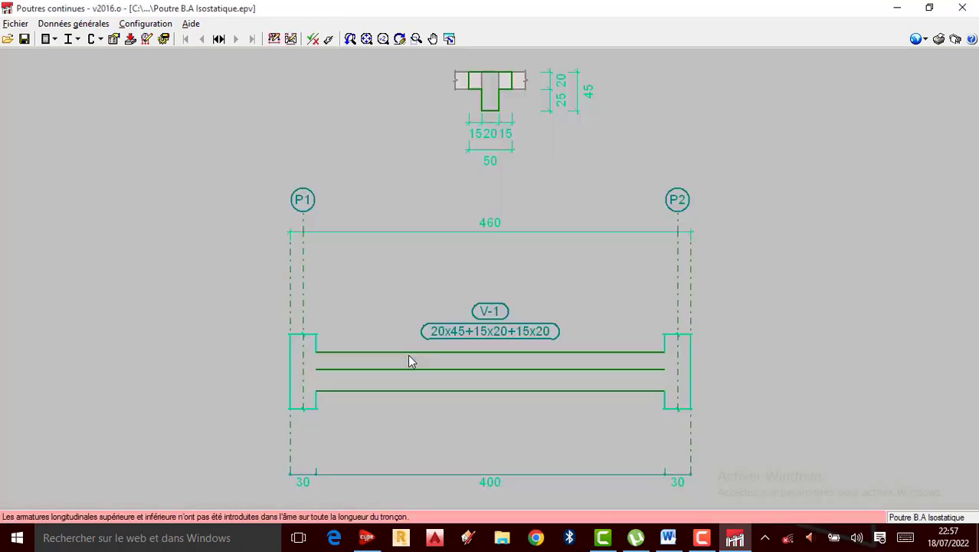
- Examine the beam's elevation and T-shaped cross-section drawings with their dimensions
scroll(454, 383, up, 2)
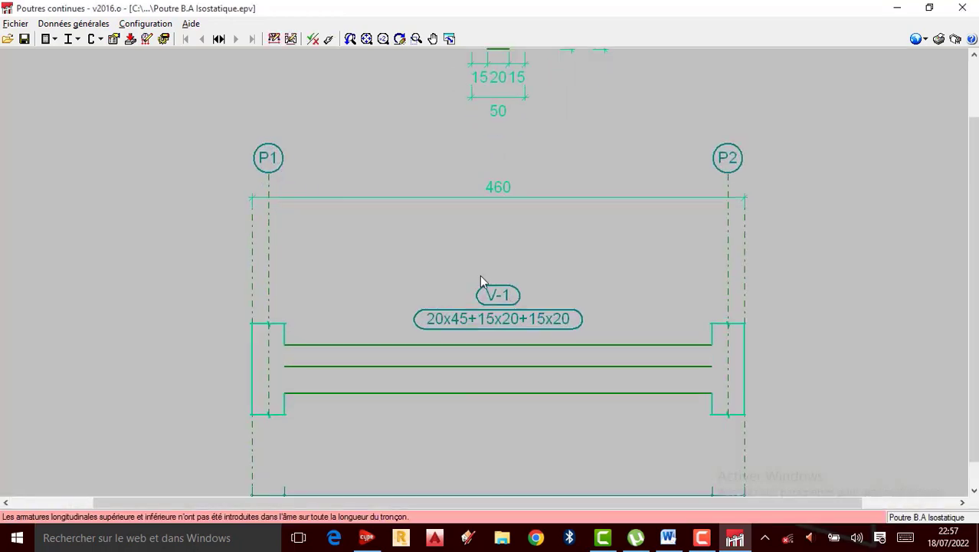
scroll(482, 274, down, 4)
scroll(470, 268, up, 1)
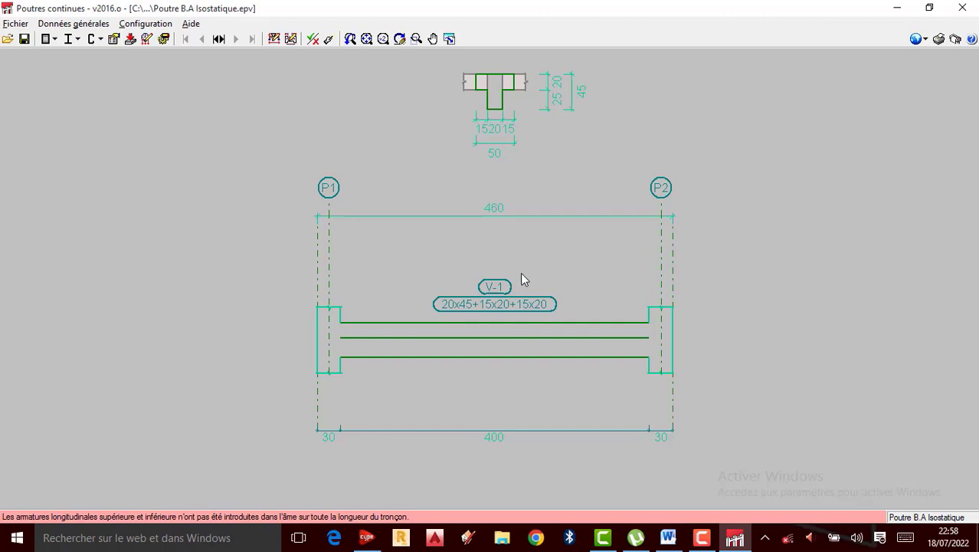
scroll(475, 351, up, 1)
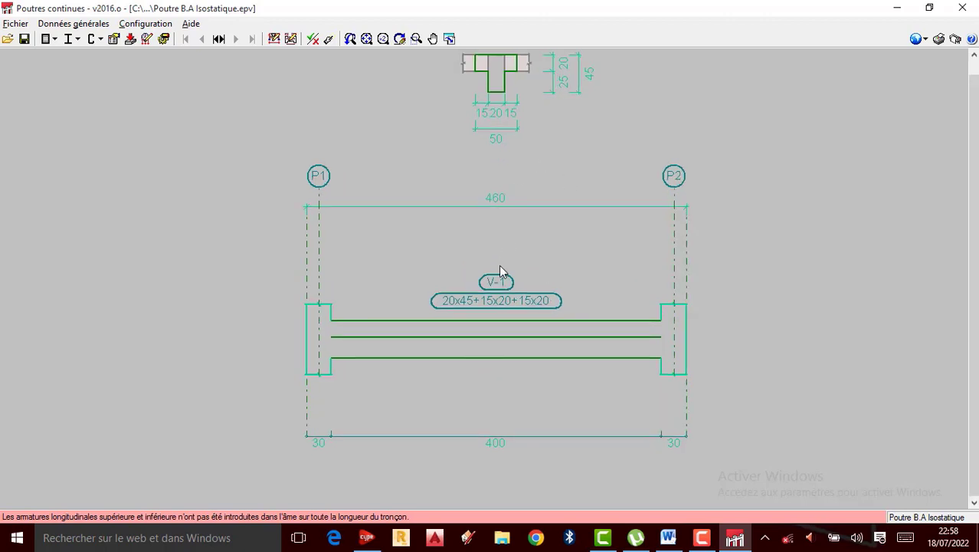
scroll(499, 269, down, 1)
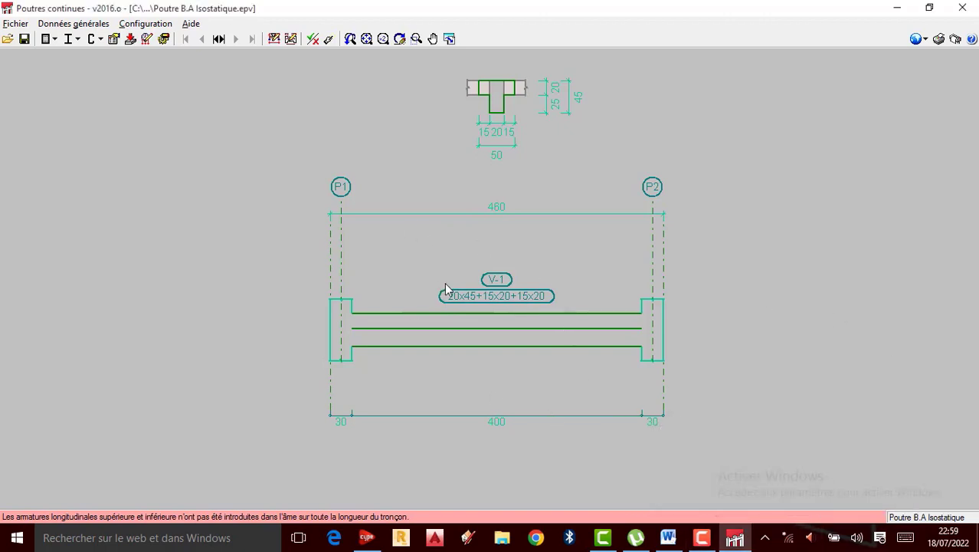
scroll(446, 288, up, 1)
scroll(445, 323, down, 1)
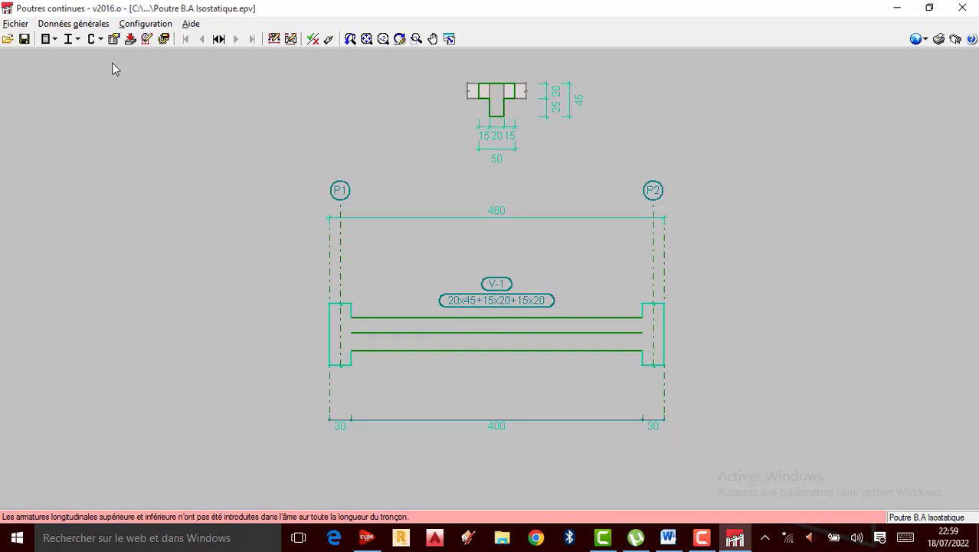
- Review the concrete beam materials for the floors, pick the concrete type from its list and accept the settings
click(86, 26)
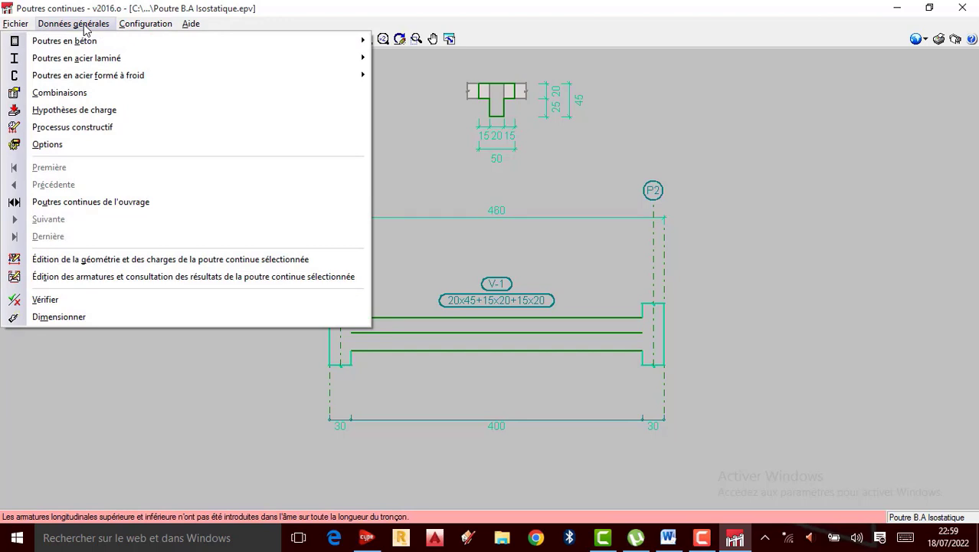
mouse_move(81, 42)
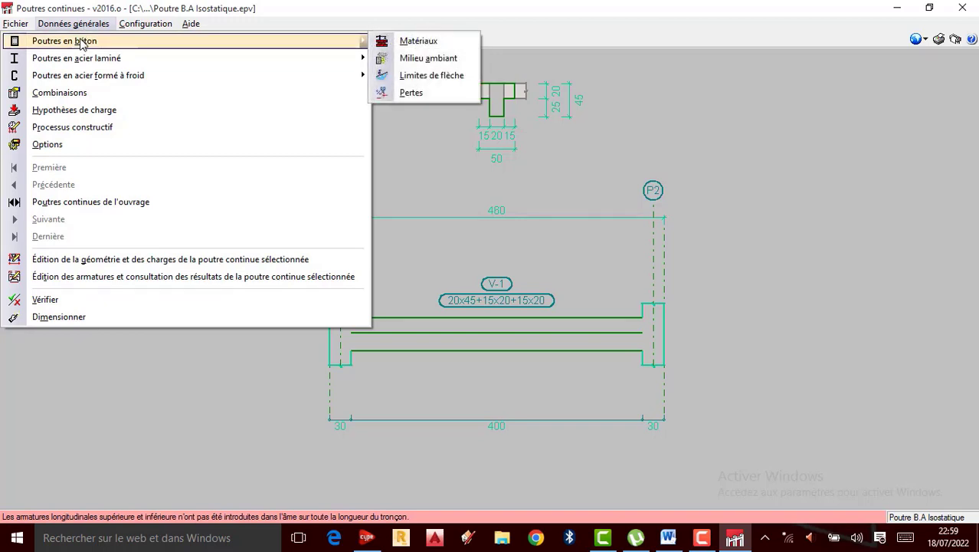
click(420, 42)
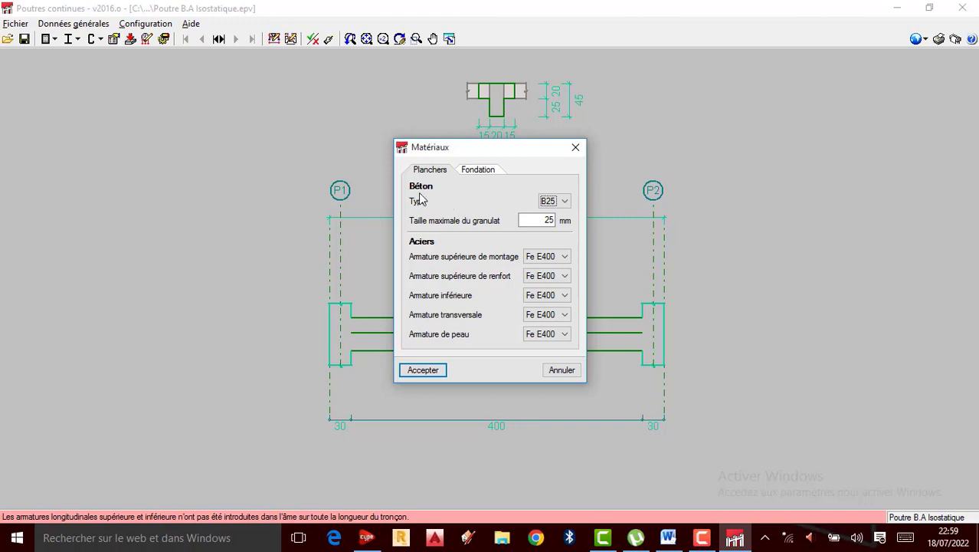
click(563, 200)
click(551, 233)
click(422, 370)
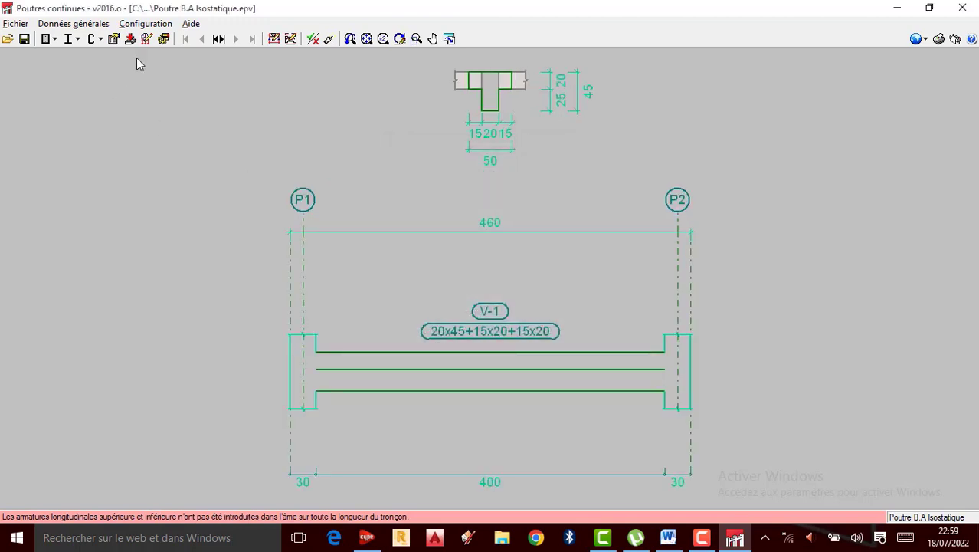
- Set the concrete beams' ambient exposure characteristic to Fissuration peu préjudiciable and accept it
click(83, 25)
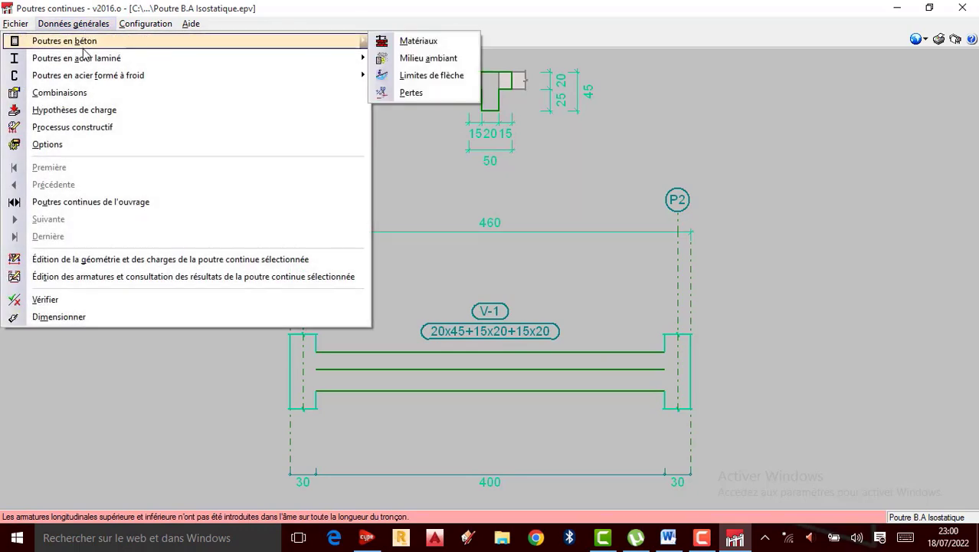
click(434, 66)
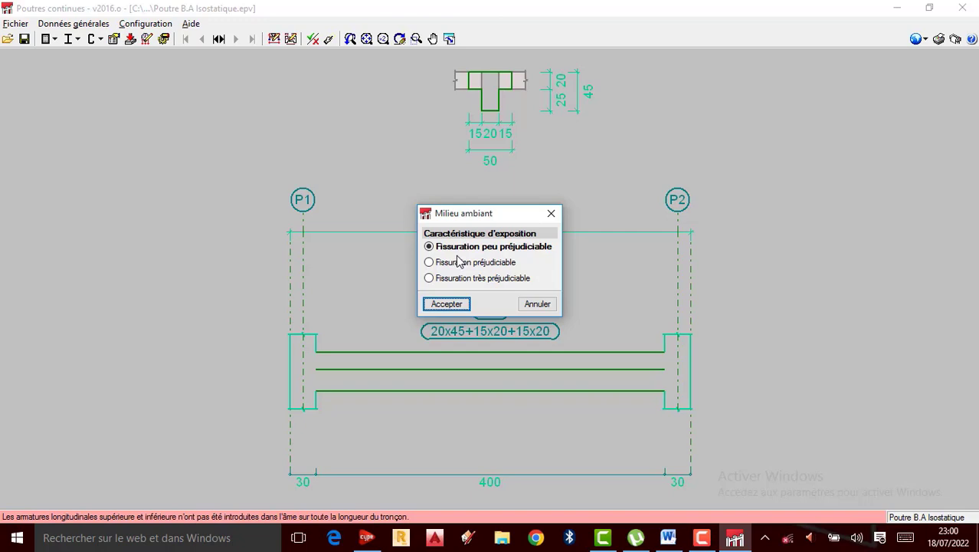
click(431, 262)
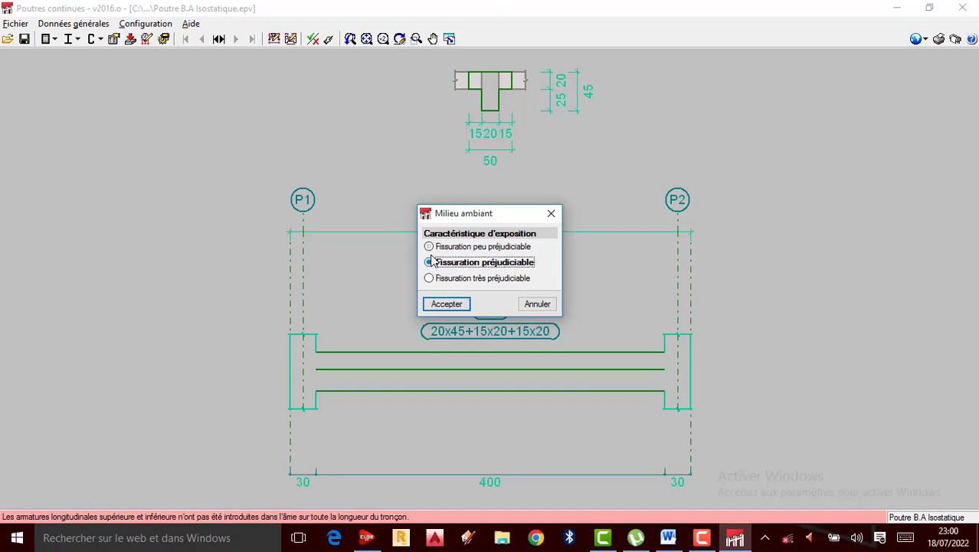
click(429, 246)
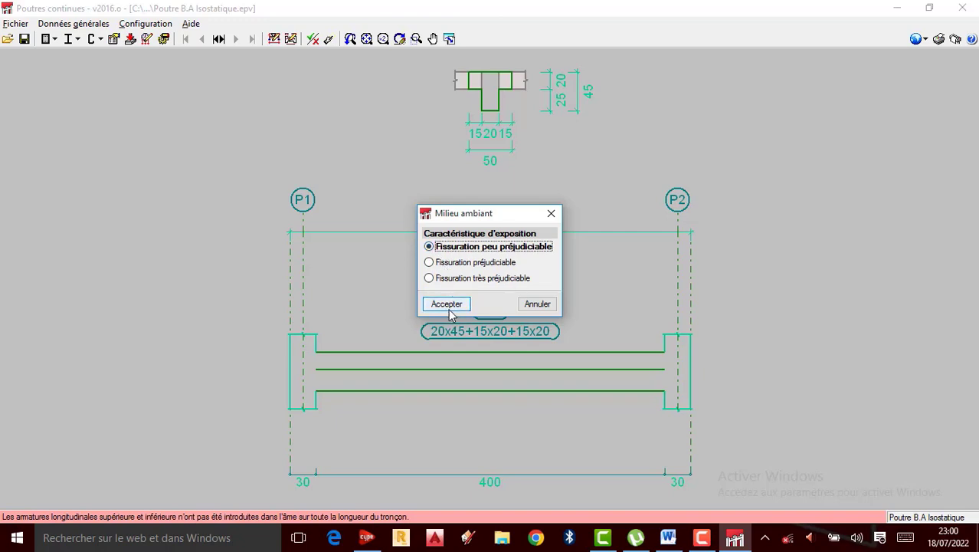
click(453, 308)
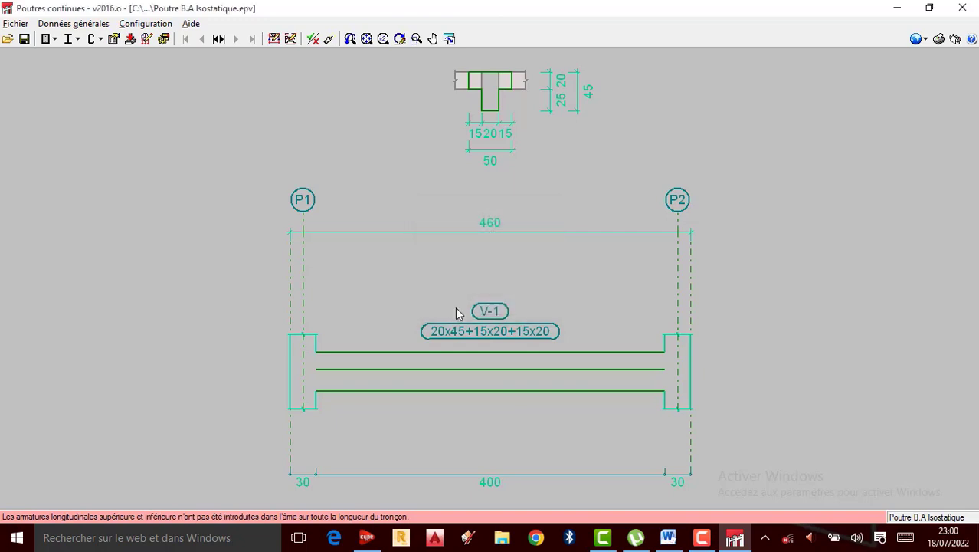
- Review the concrete beams' deflection limits, including the instantaneous limits for permanent load, live load and characteristic combination, and accept them without edits
click(101, 23)
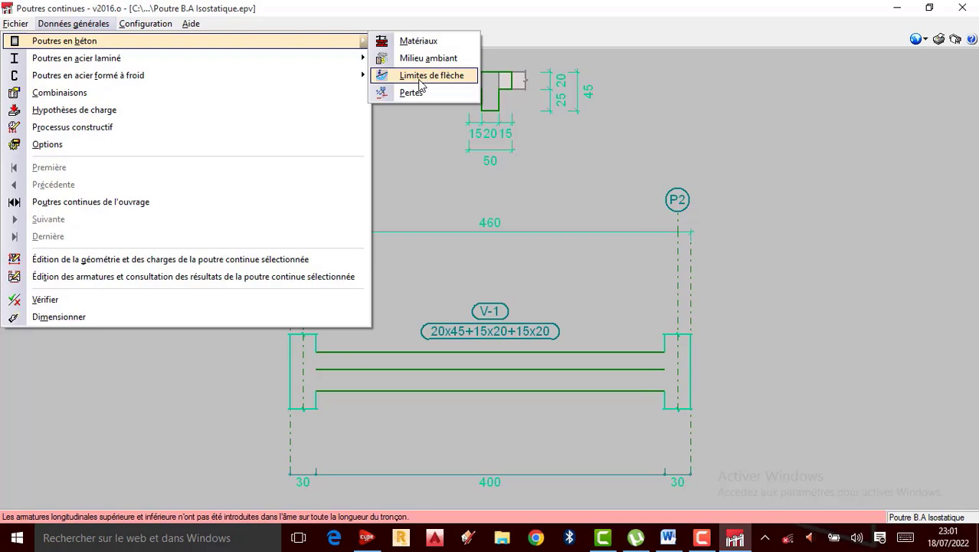
click(419, 78)
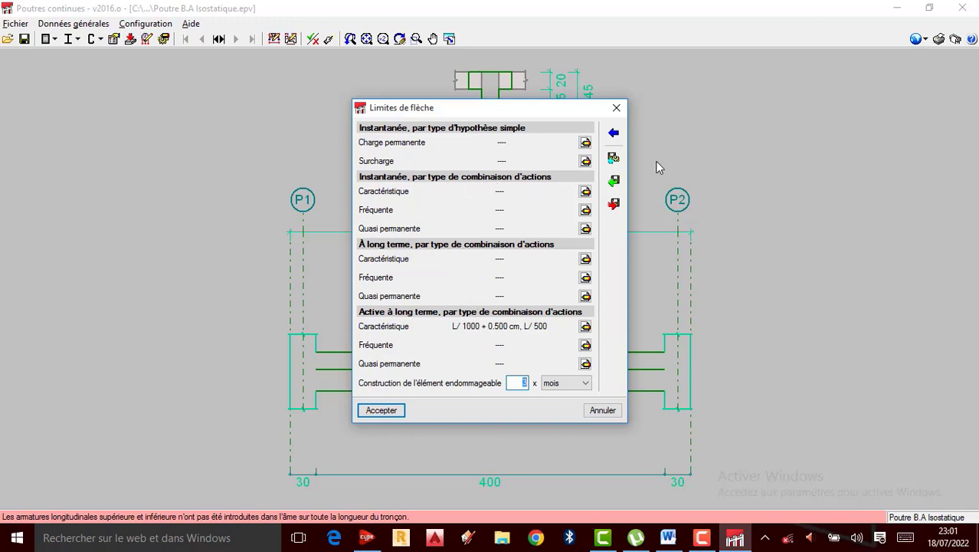
click(586, 143)
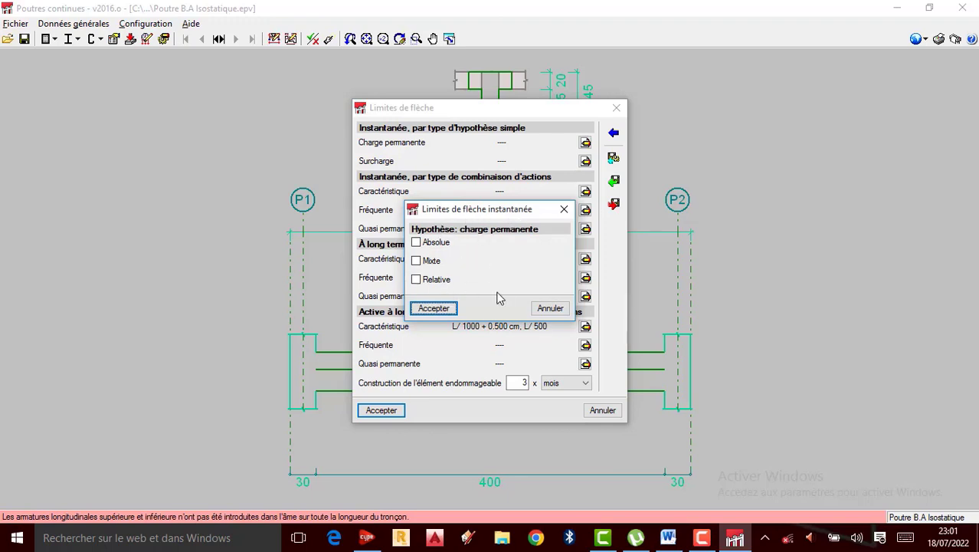
click(434, 308)
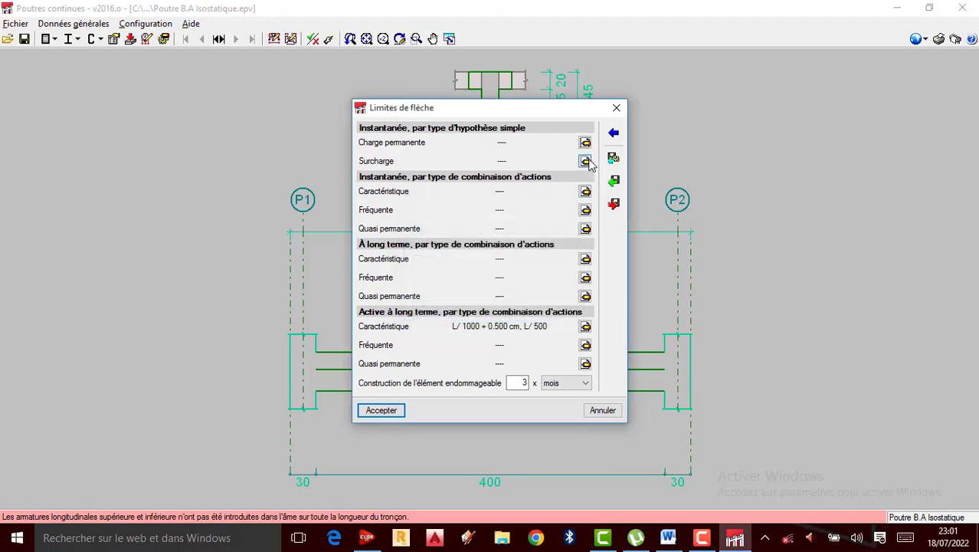
click(585, 160)
click(434, 308)
click(585, 191)
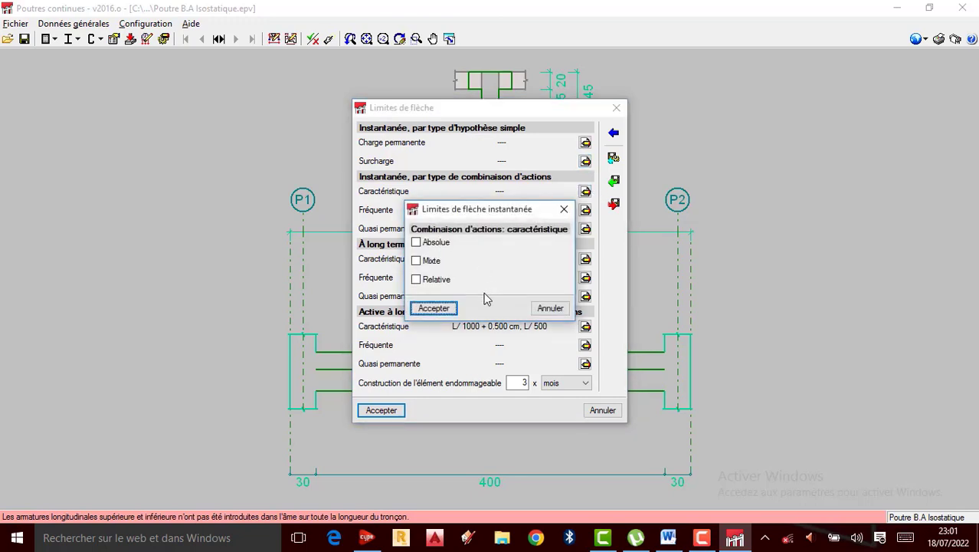
click(433, 308)
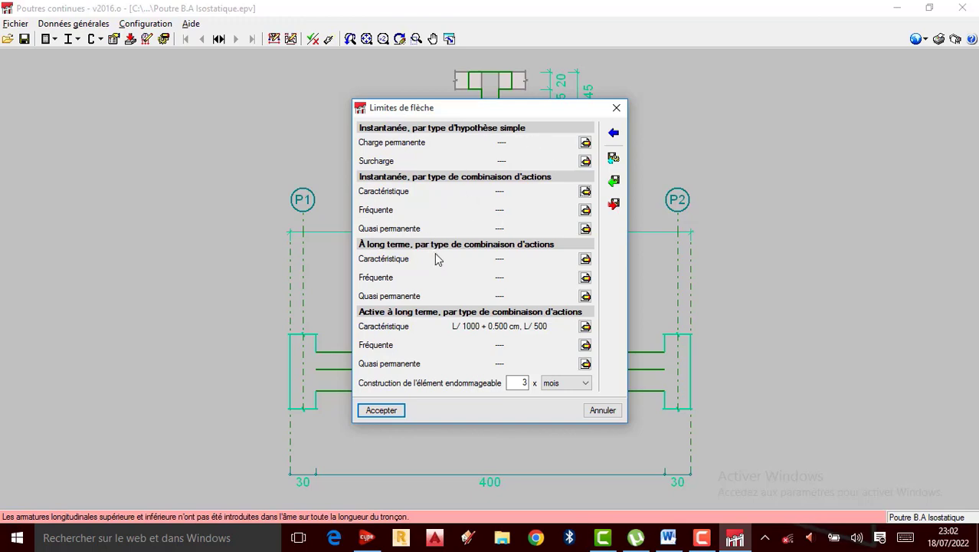
click(381, 409)
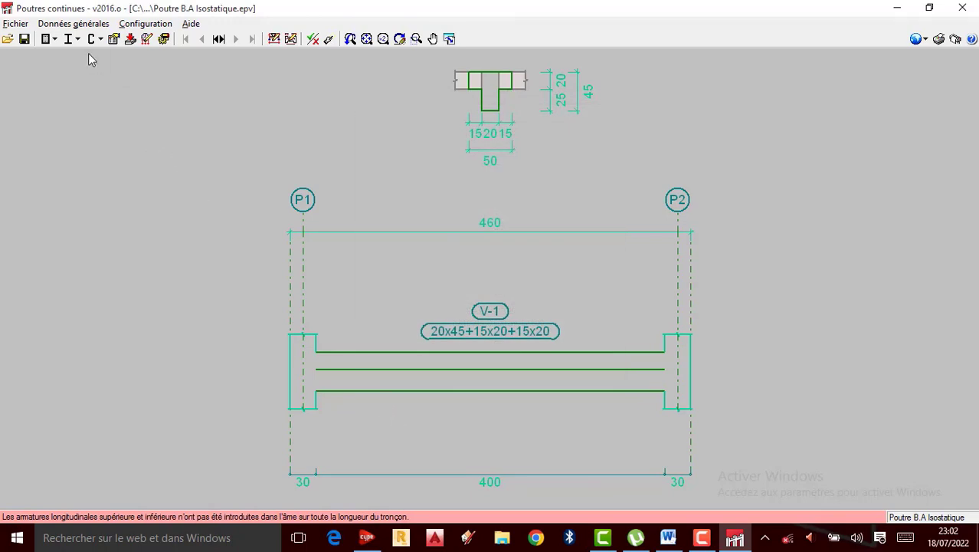
- Restore the installation value of 10 % for concrete beam losses, without saving it as a default option, and accept
click(87, 25)
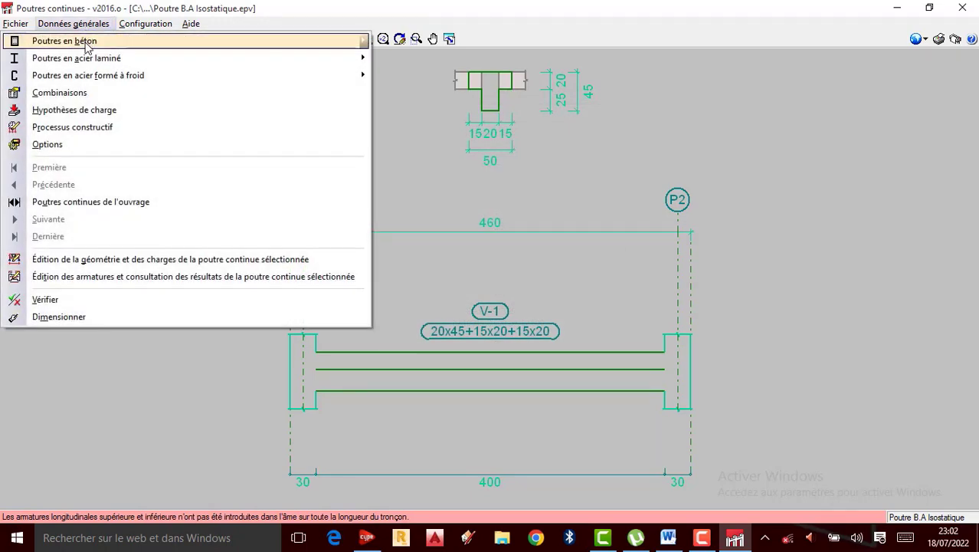
mouse_move(86, 42)
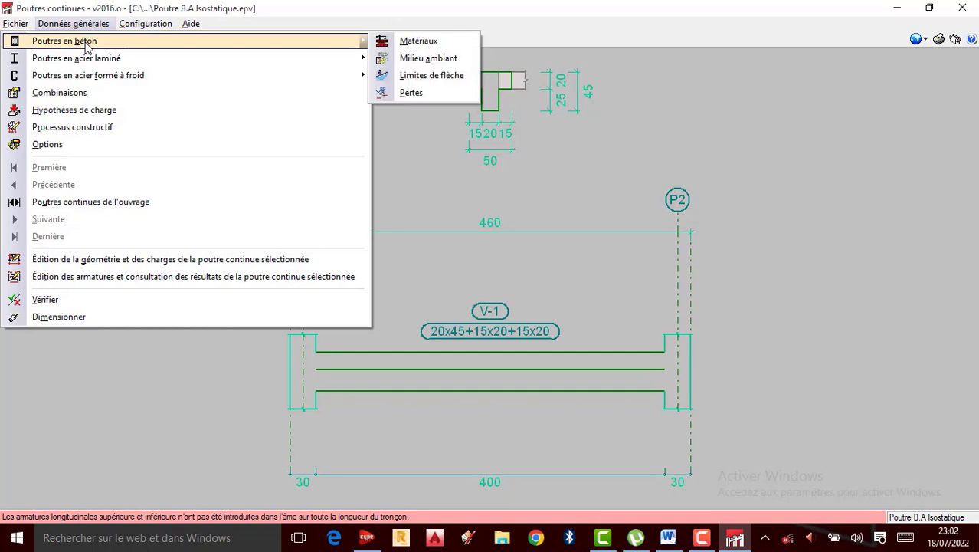
click(420, 92)
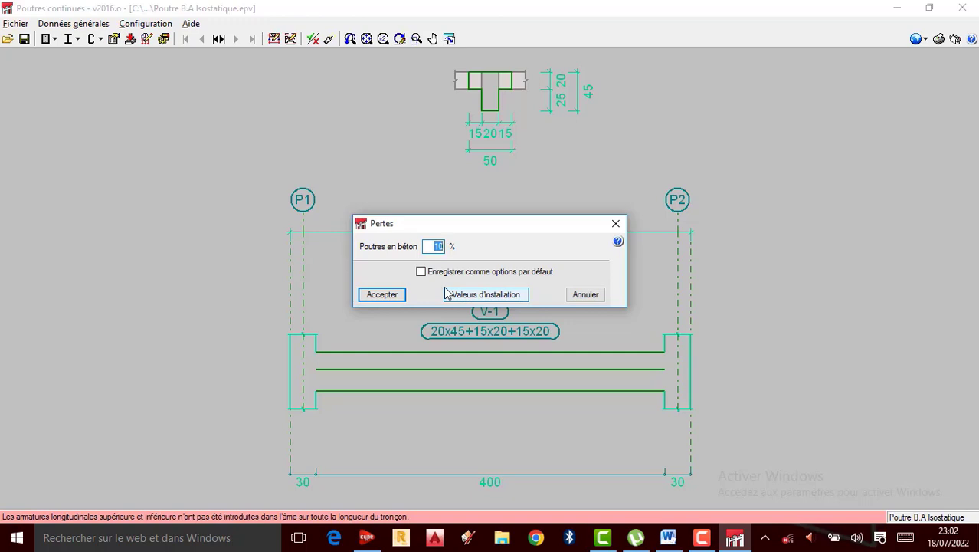
click(421, 272)
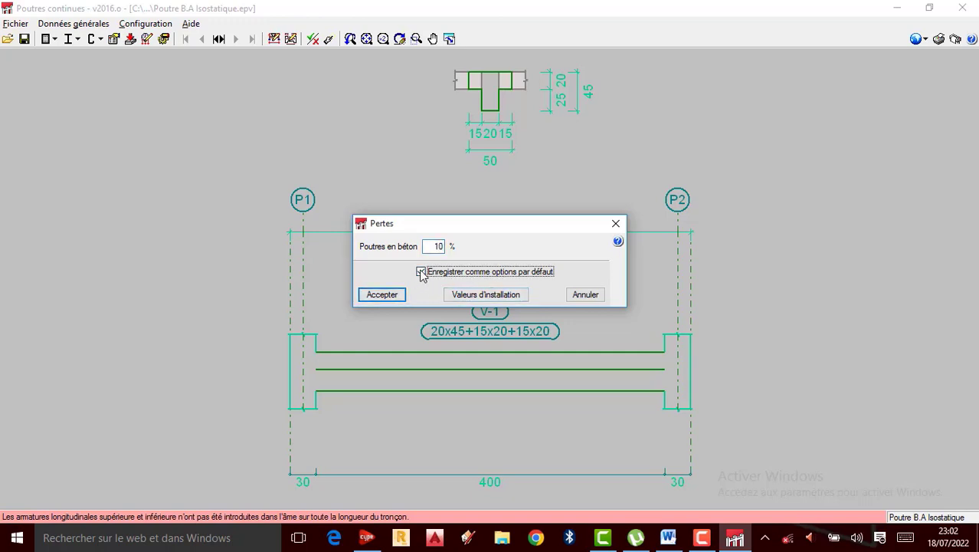
click(420, 272)
click(494, 299)
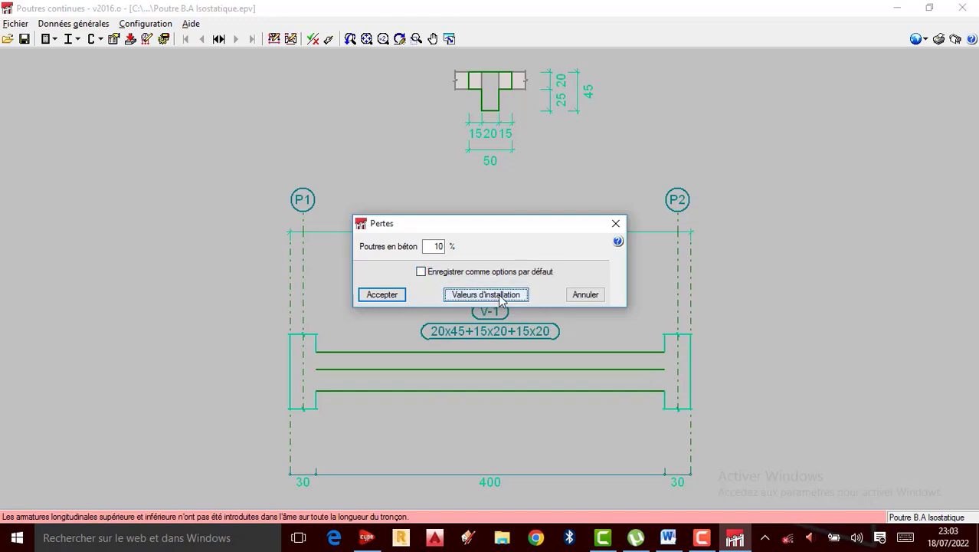
click(375, 295)
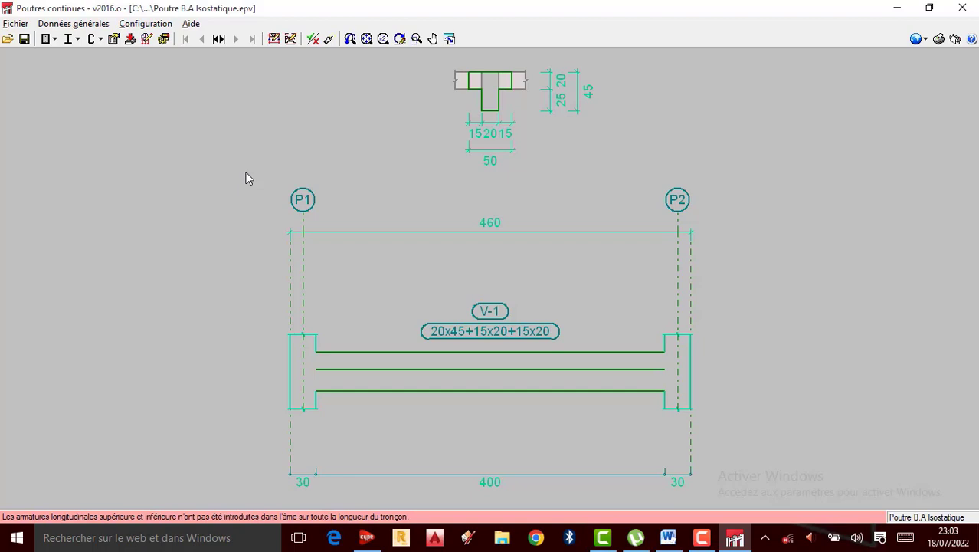
- Examine the rolled steel beam settings for material, deflection limits and fire situation without changing them
click(70, 27)
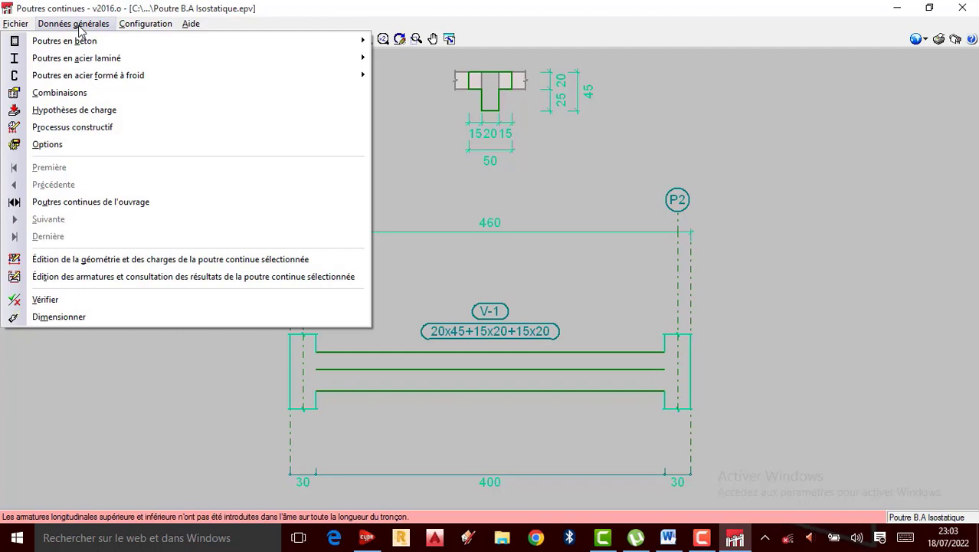
mouse_move(74, 64)
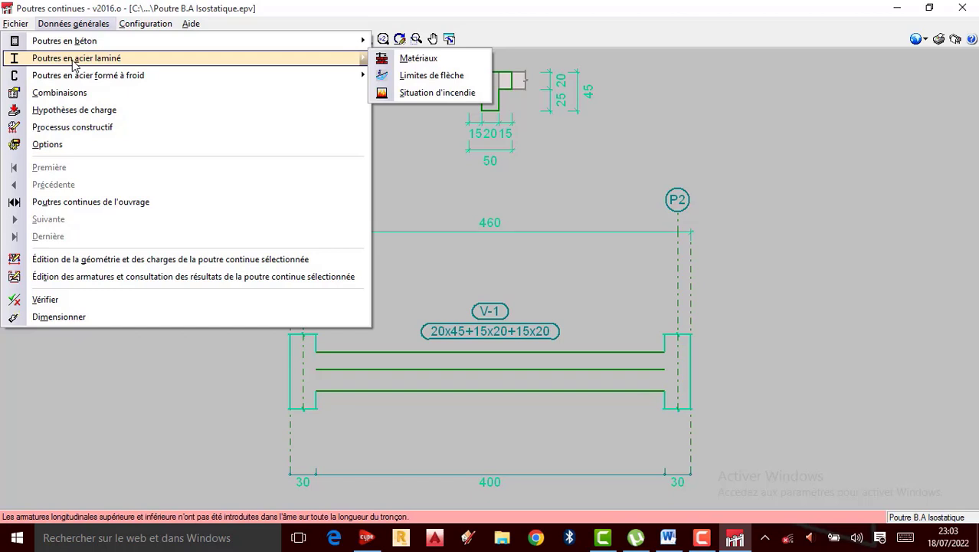
click(417, 60)
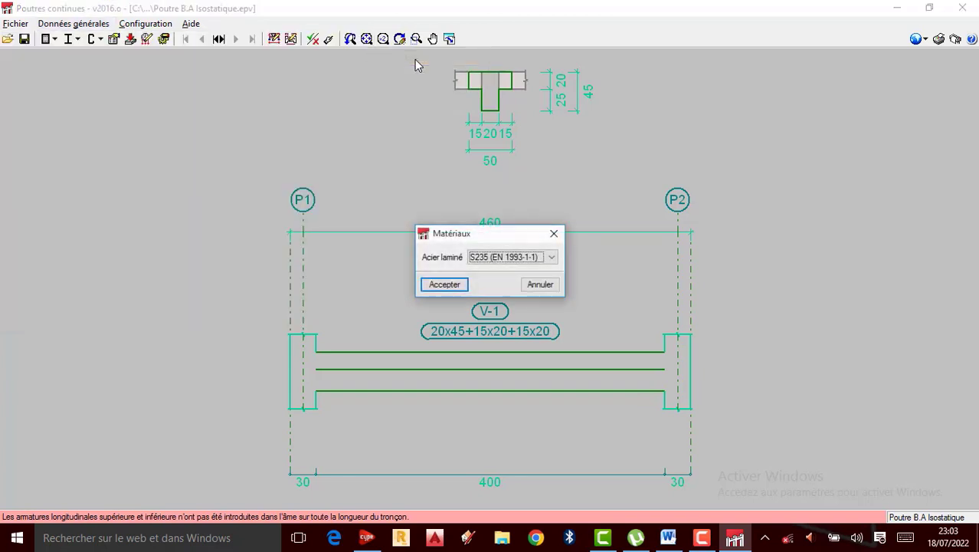
click(445, 285)
click(74, 23)
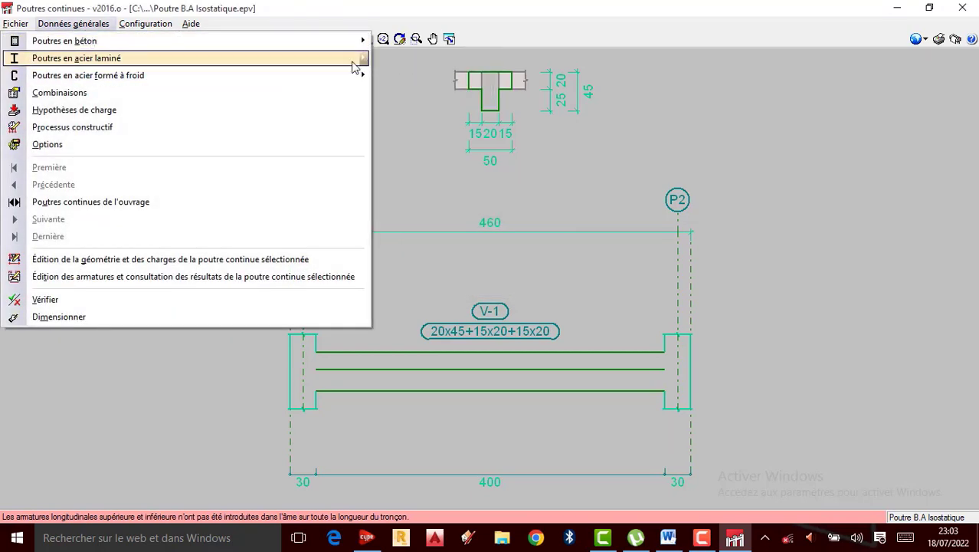
mouse_move(356, 62)
click(427, 75)
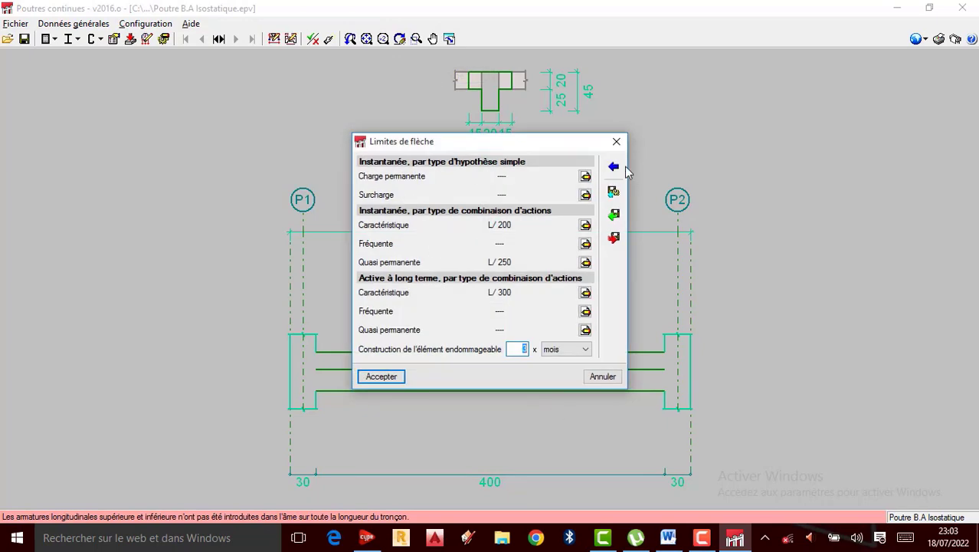
click(616, 141)
click(76, 24)
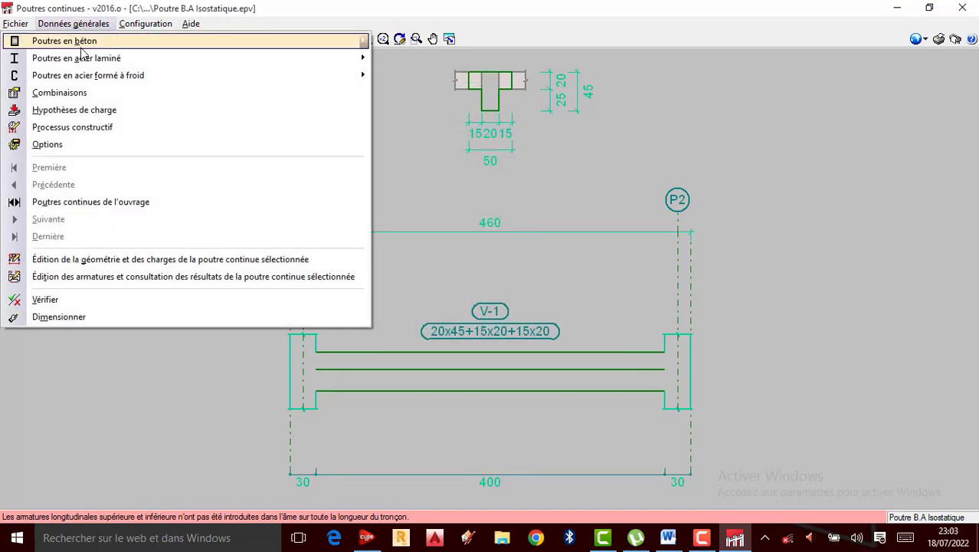
mouse_move(220, 62)
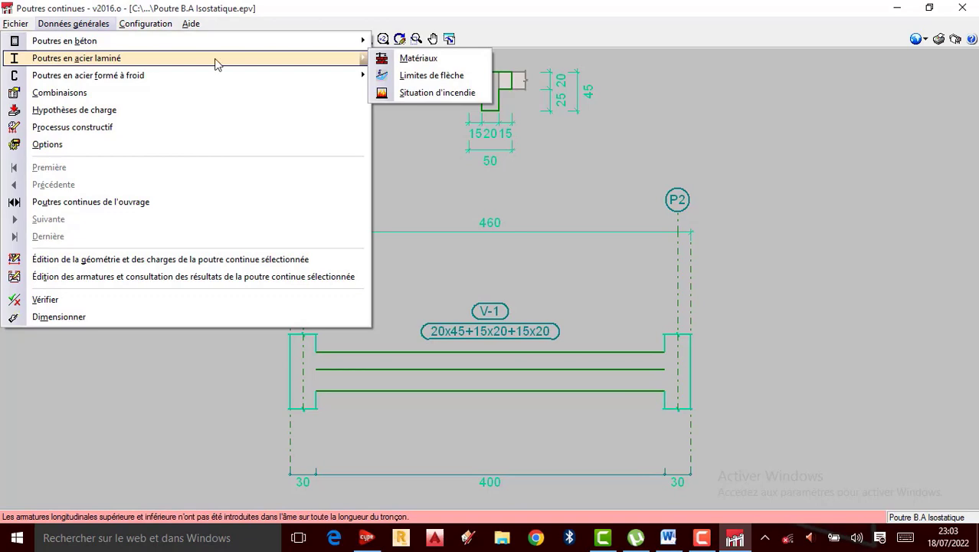
click(434, 93)
click(611, 113)
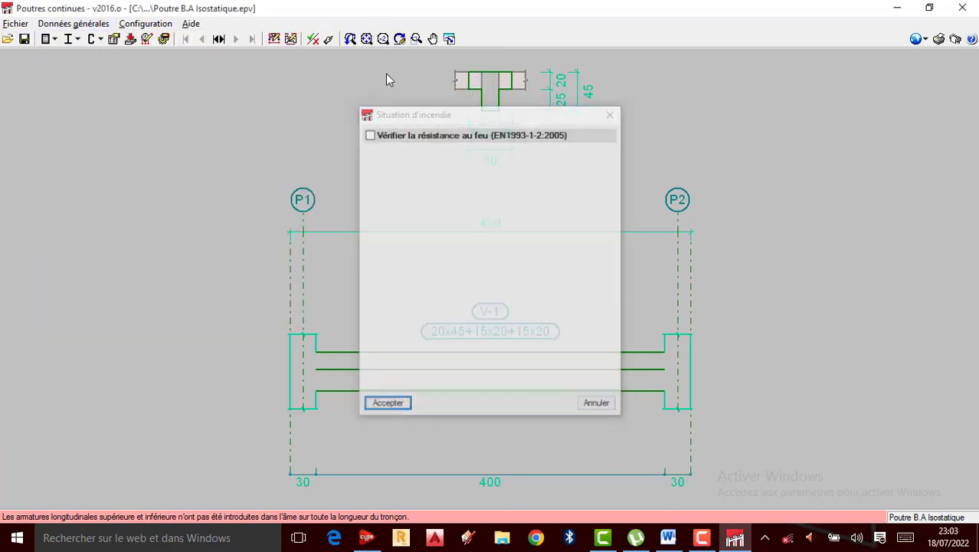
- Examine the cold-formed steel beam settings for material, deflection limits and fire situation, closing each without changes
click(73, 26)
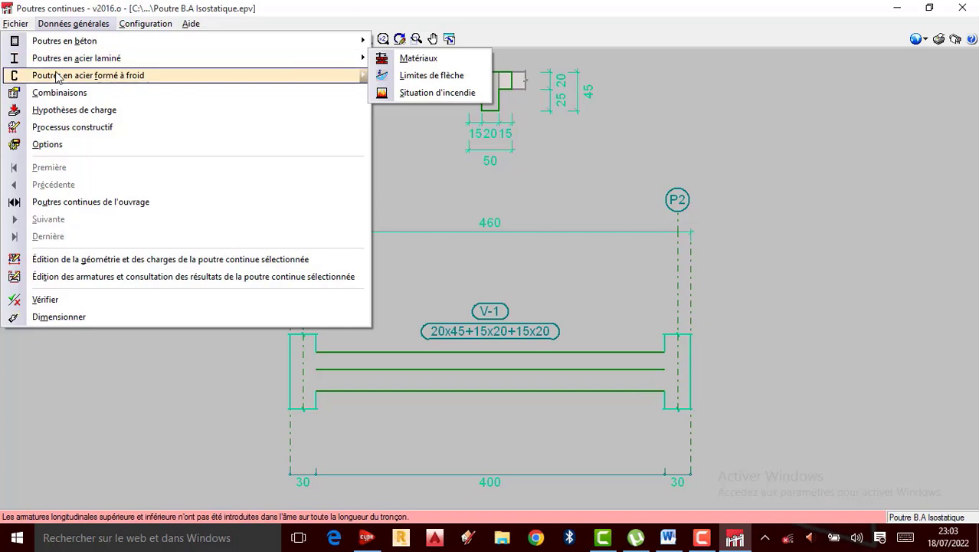
mouse_move(59, 81)
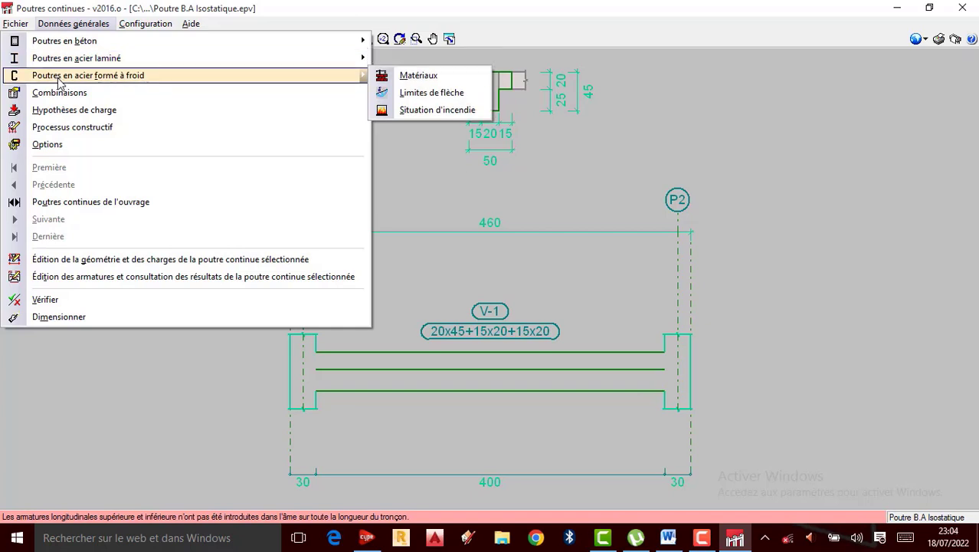
click(386, 78)
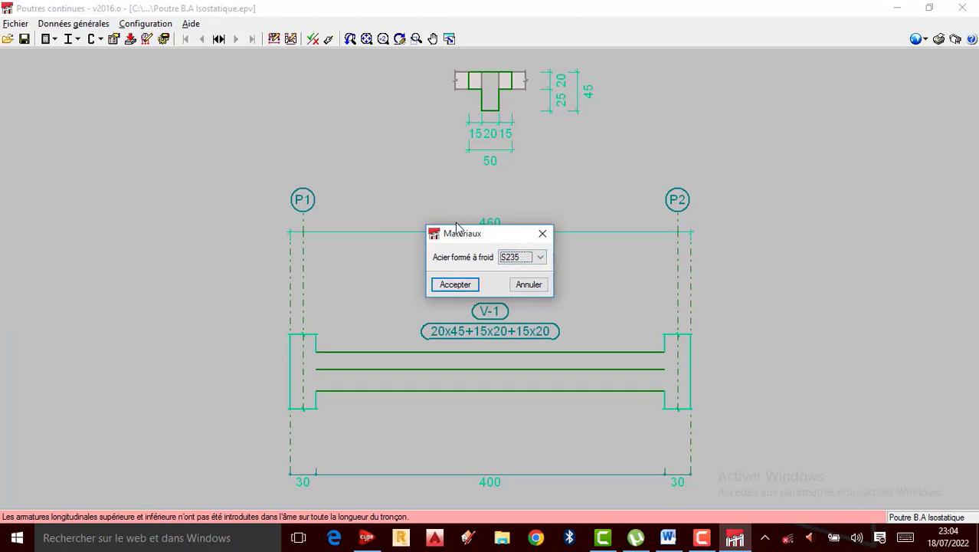
click(542, 233)
click(89, 26)
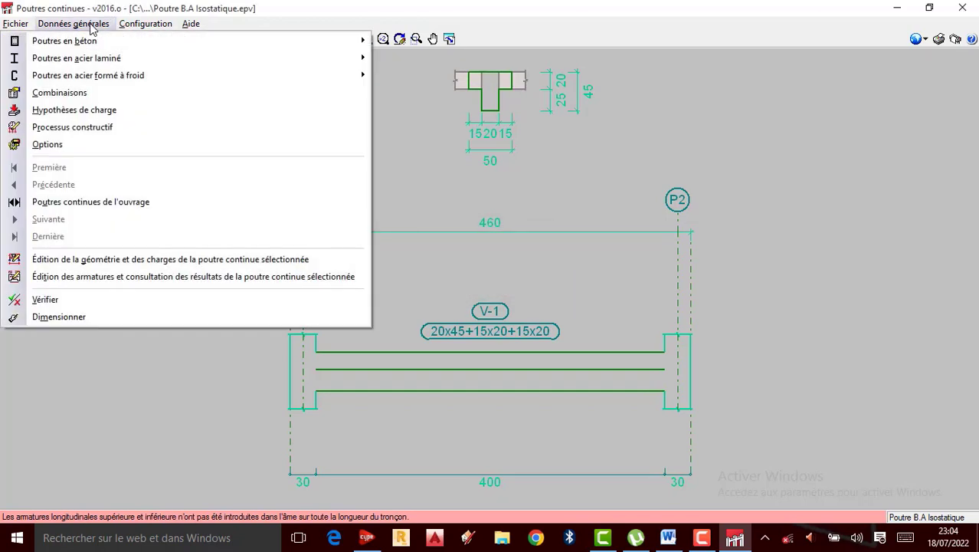
mouse_move(352, 75)
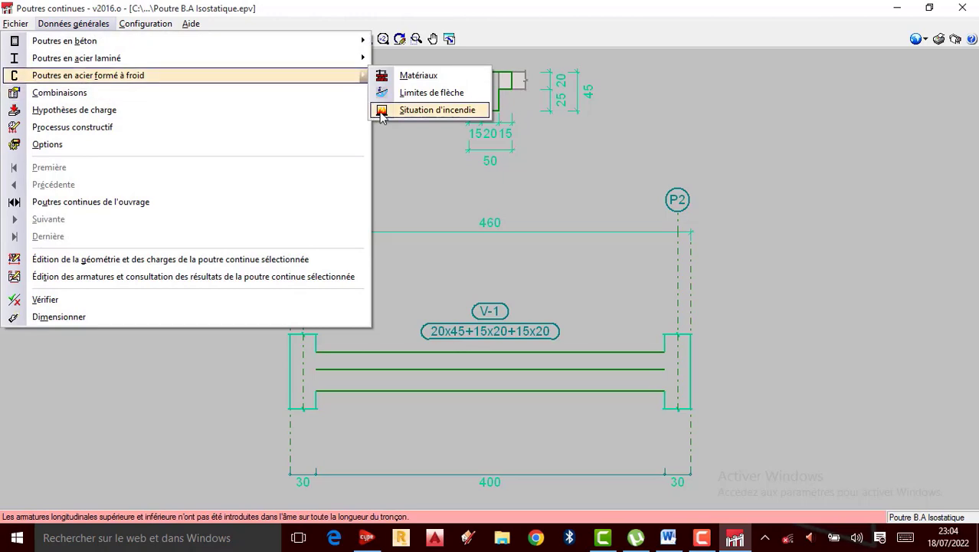
click(420, 92)
click(606, 154)
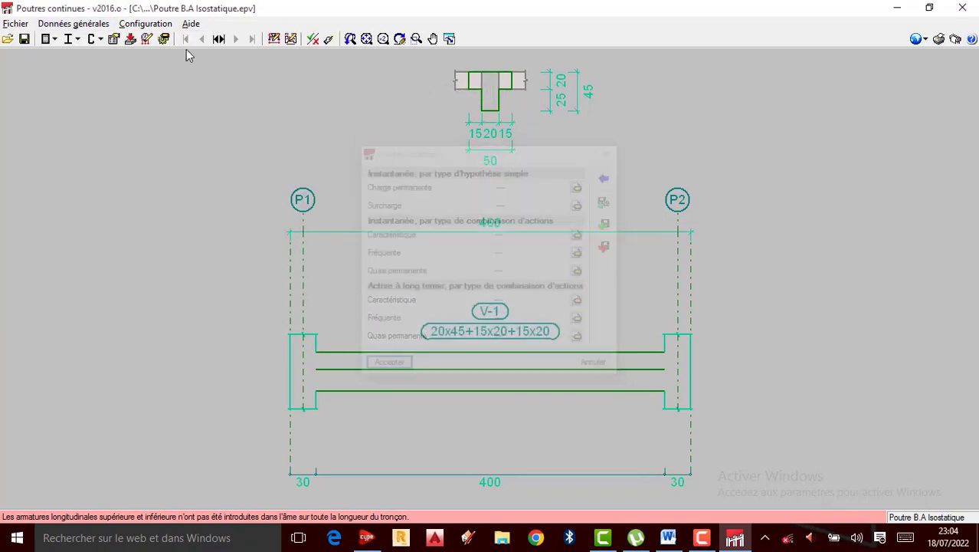
click(74, 24)
mouse_move(355, 79)
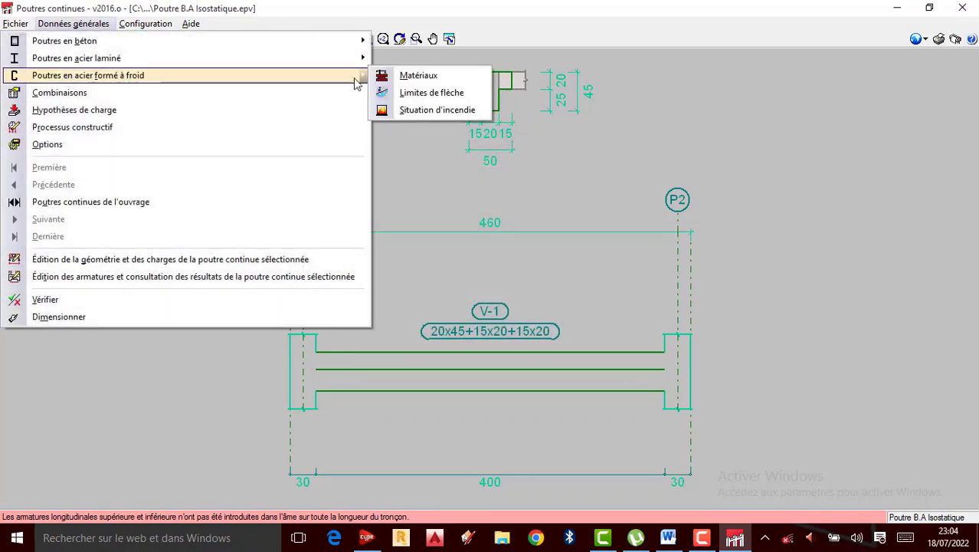
click(430, 110)
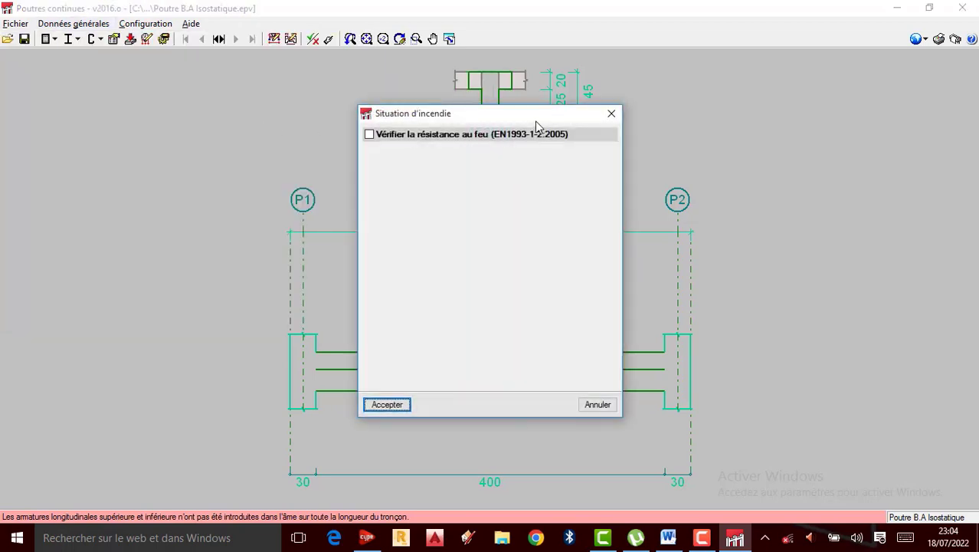
click(608, 115)
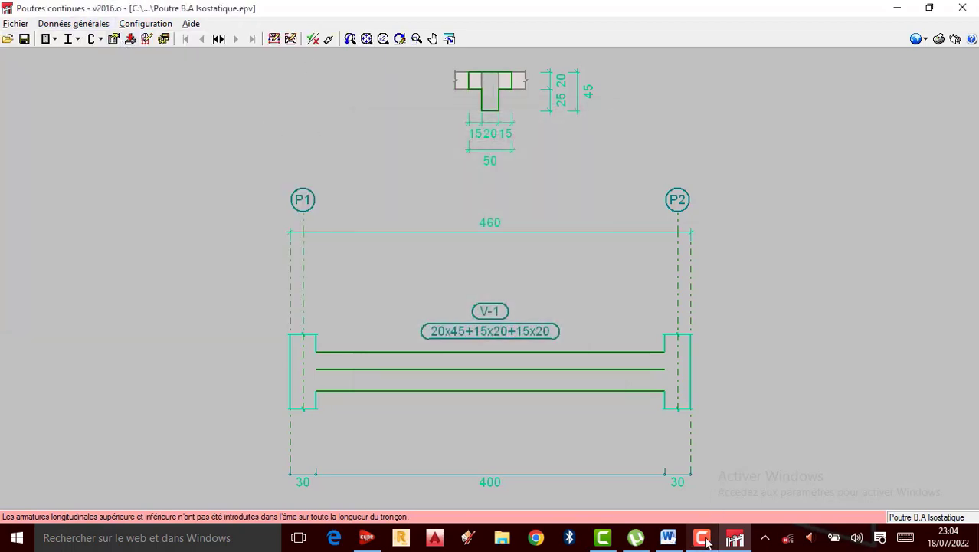
- Review the load cases, including the usage categories and the additional permanent and live load lists, and accept them without edits
click(73, 23)
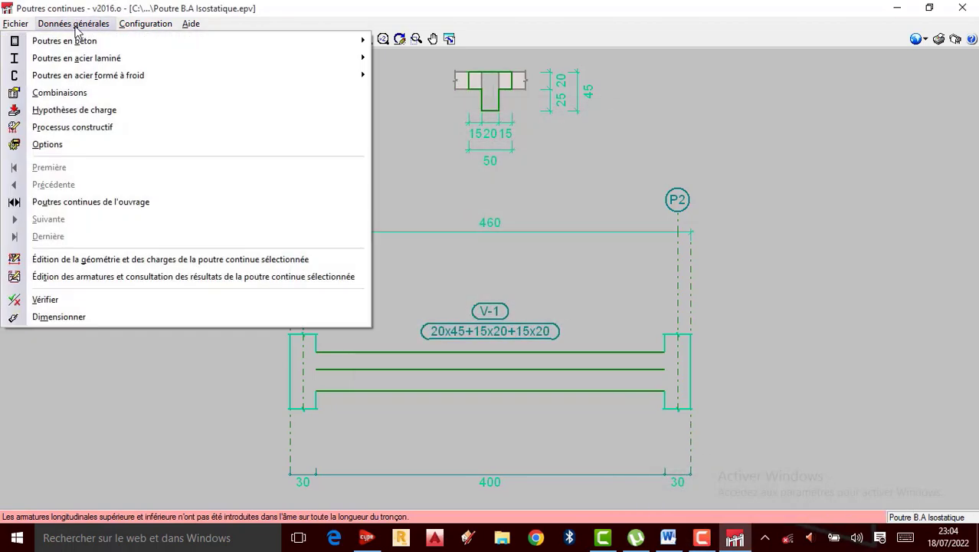
mouse_move(81, 43)
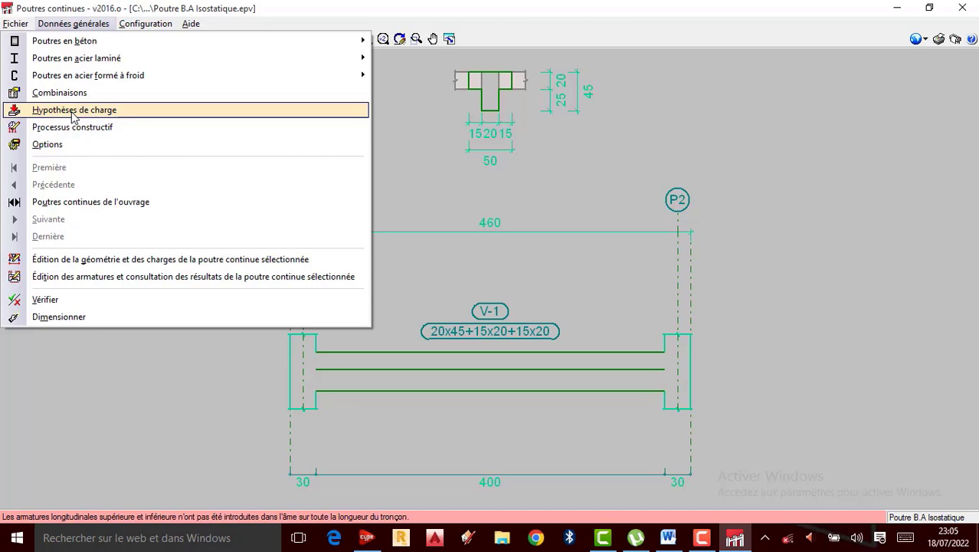
click(72, 112)
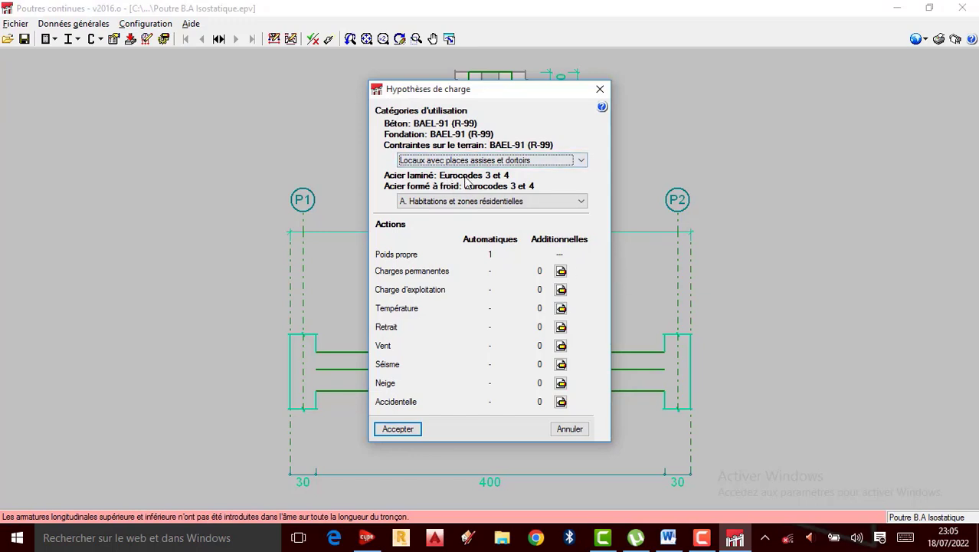
click(581, 163)
click(580, 164)
click(561, 270)
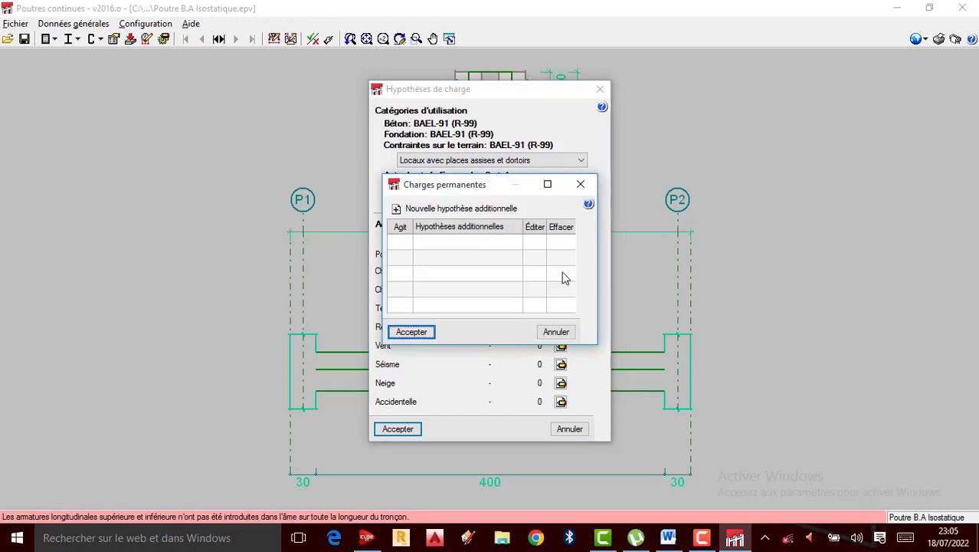
click(580, 185)
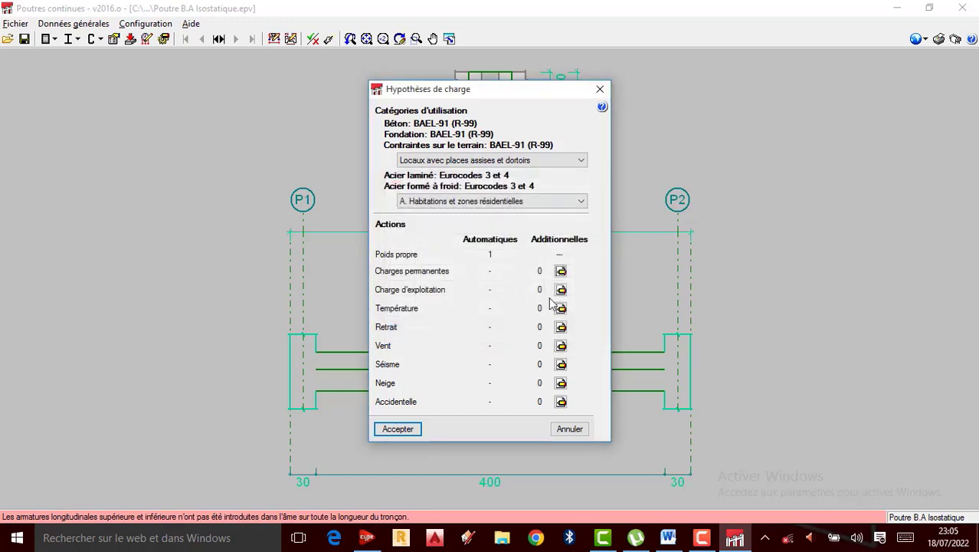
click(562, 290)
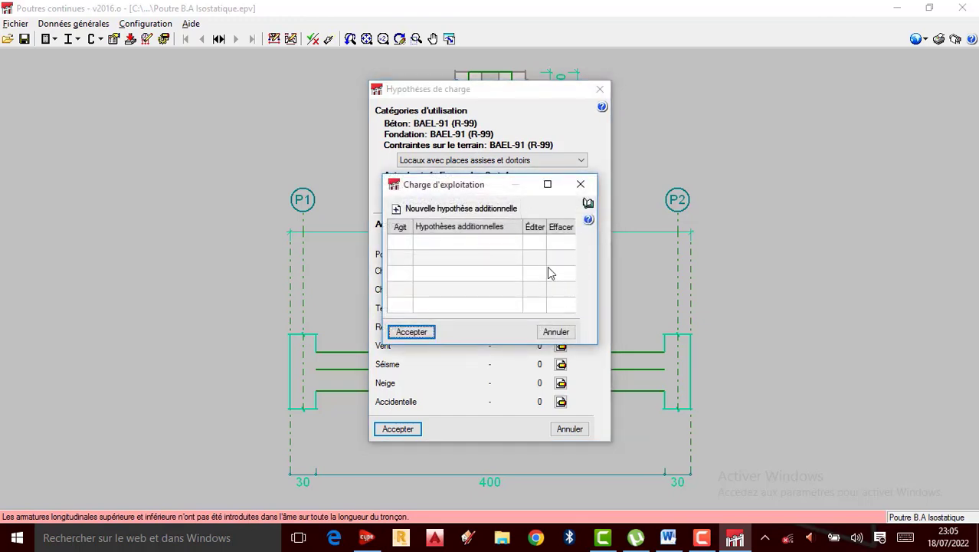
click(580, 185)
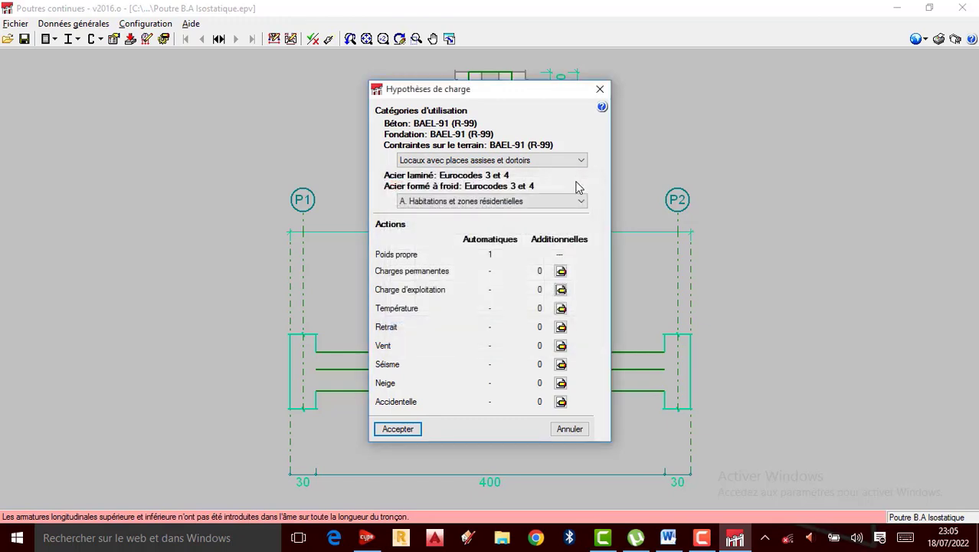
click(406, 435)
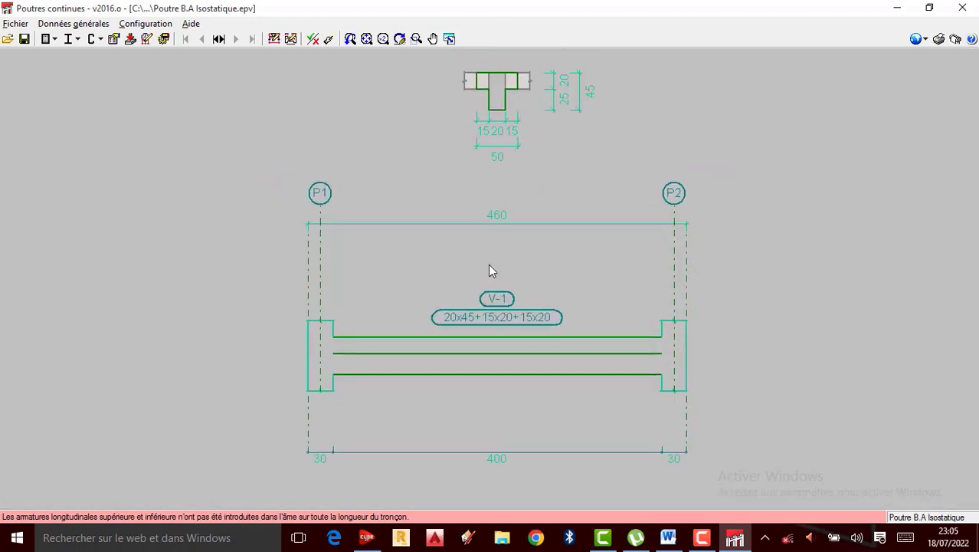
- Open the selected beam's geometry and load editor maximized and set the boundary condition of node P1 to Articulé
click(275, 42)
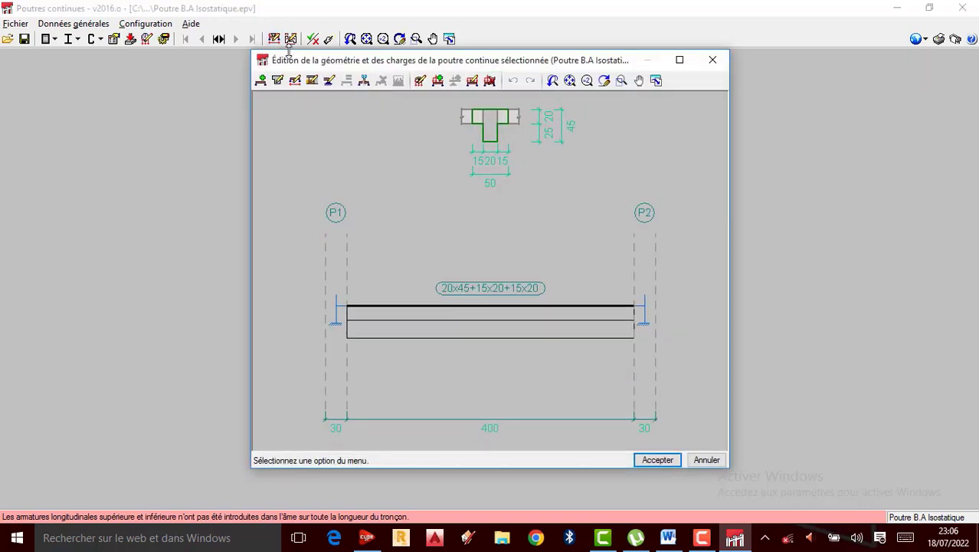
click(679, 60)
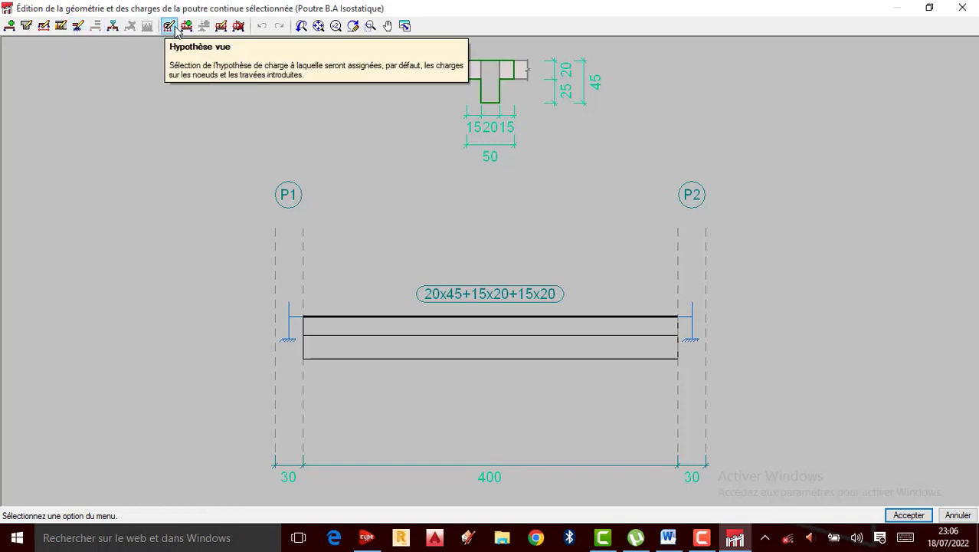
click(78, 28)
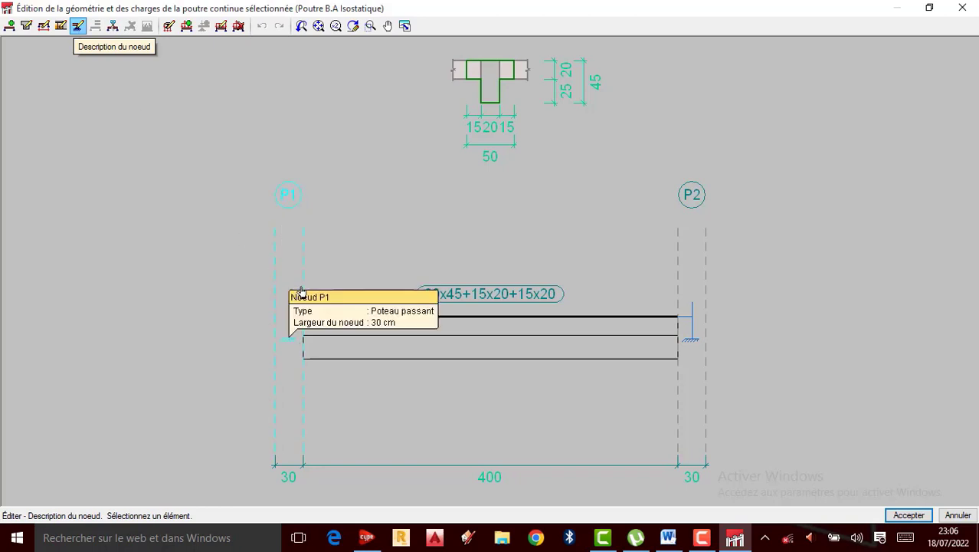
mouse_move(292, 327)
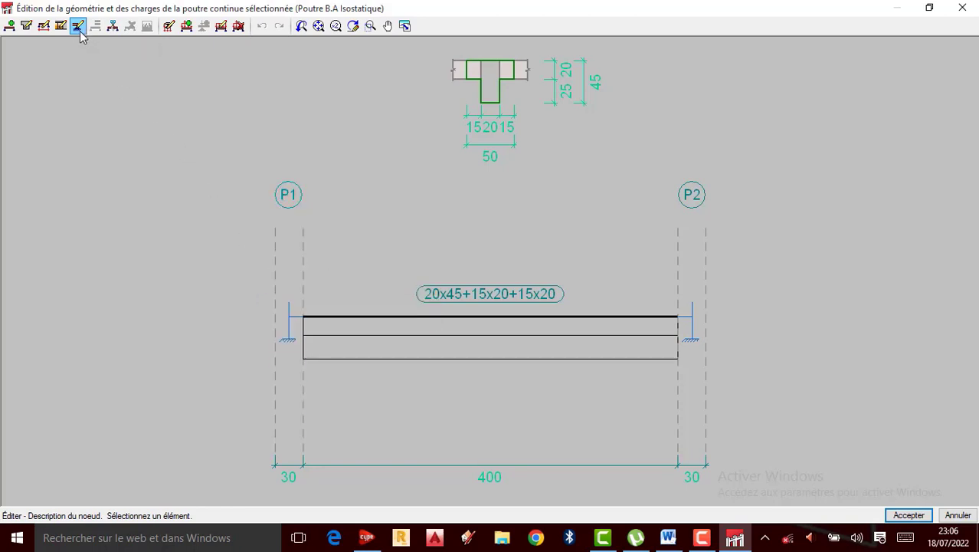
mouse_move(290, 349)
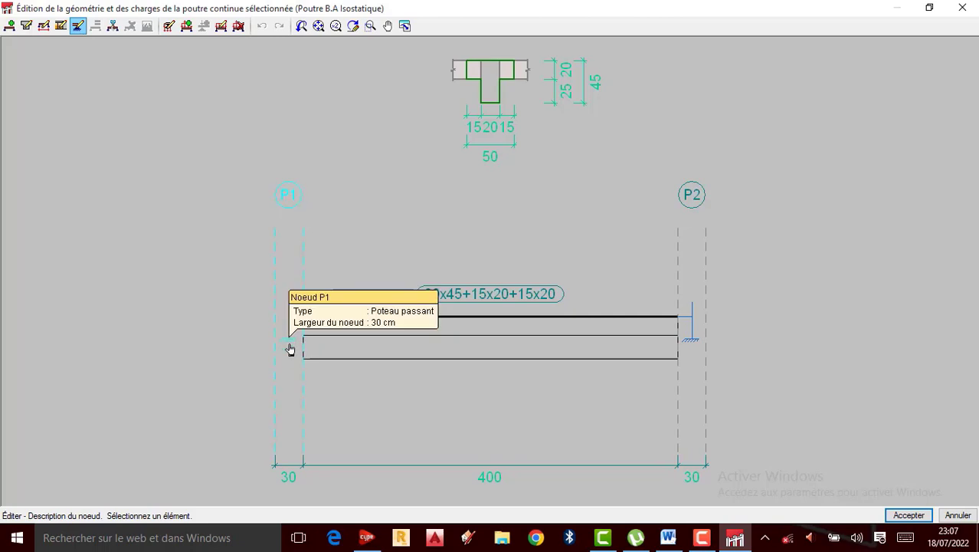
click(290, 348)
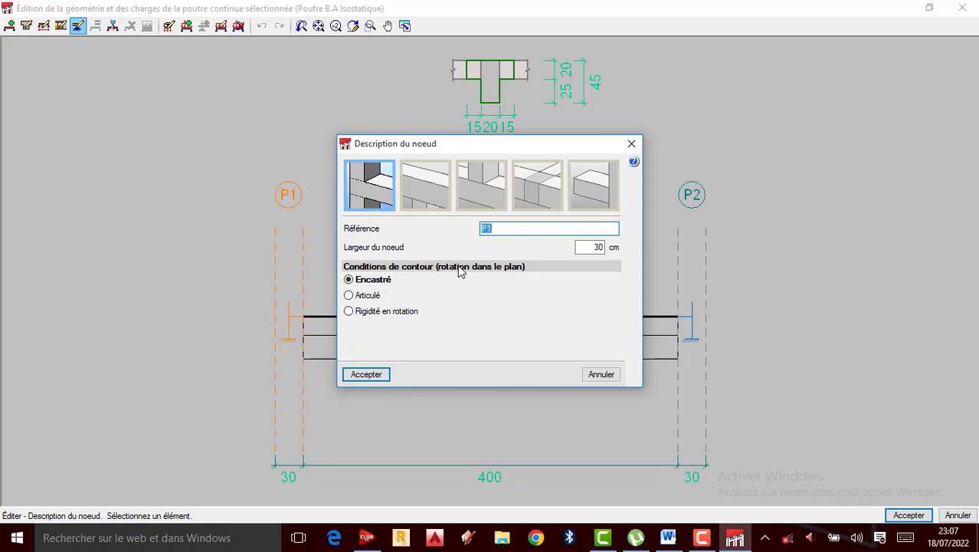
click(352, 299)
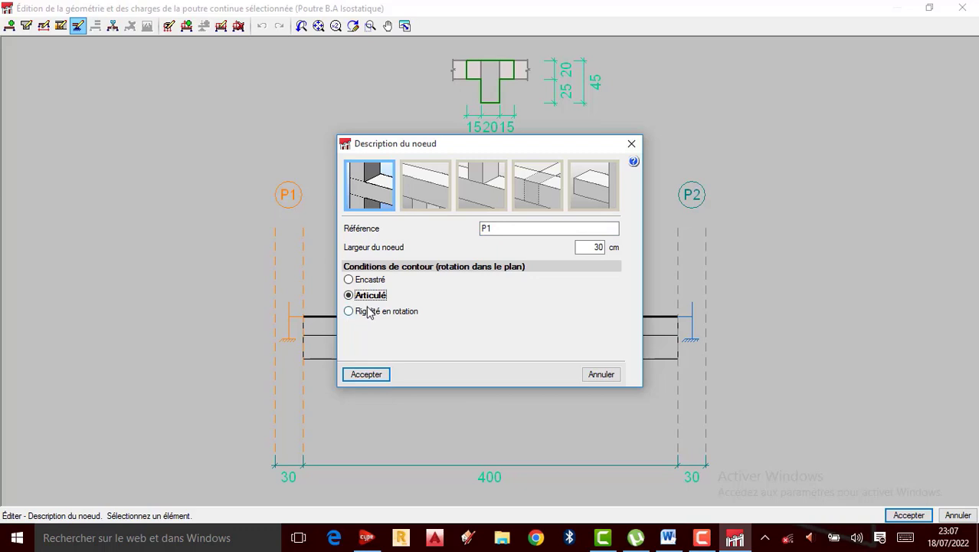
- Rename node P1 as "Apuis articulé", set its width to 20 cm and accept the node description
click(501, 228)
drag(501, 228, 422, 225)
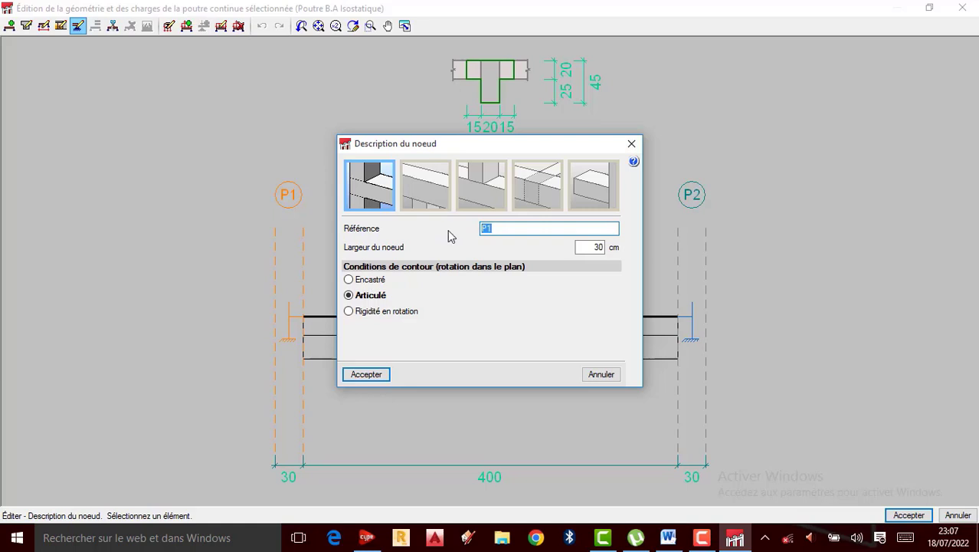
text(Apui)
text(s )
text(al)
key(BackSpace)
text(rticulé)
double_click(596, 247)
text(20)
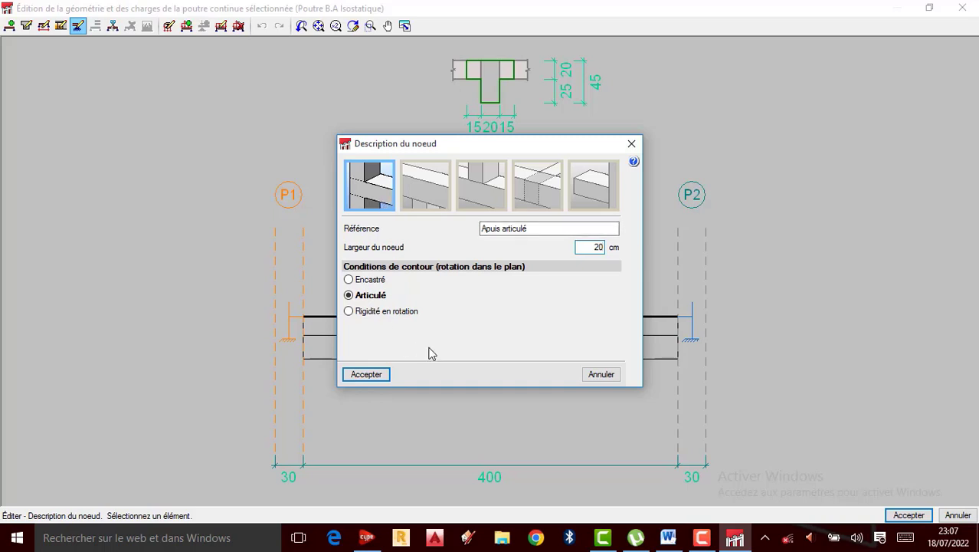
click(367, 374)
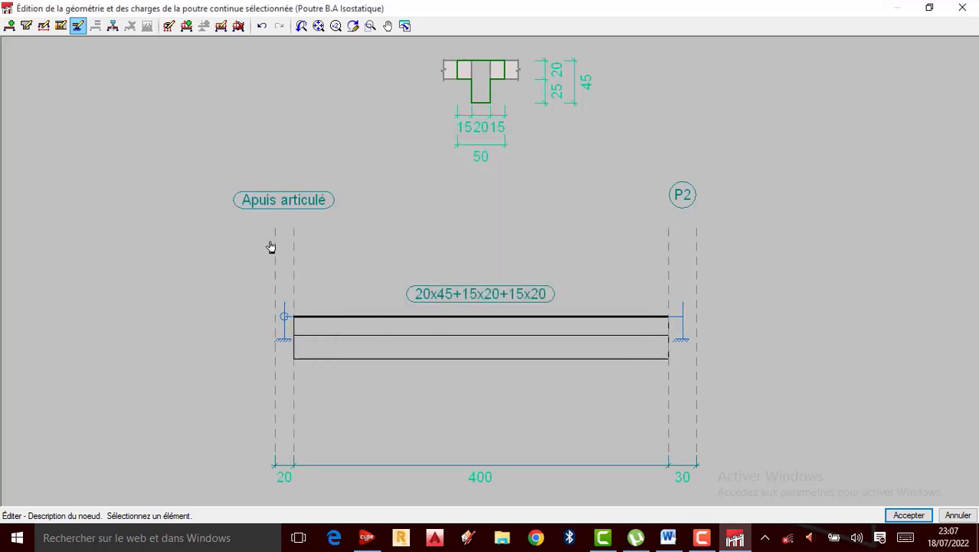
- Rename node P2 as "Encastré", set its width to 40 cm and accept it with the Encastré boundary condition kept
scroll(272, 244, up, 1)
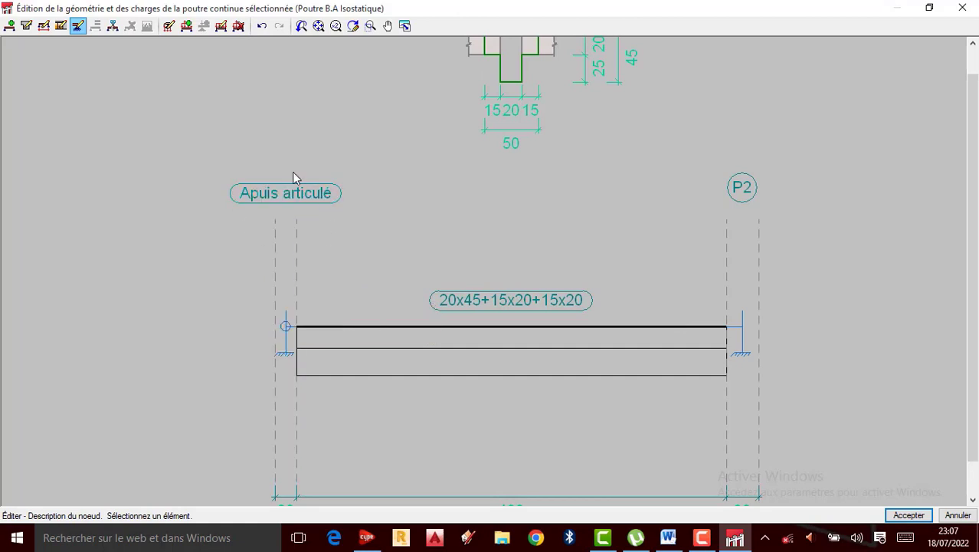
scroll(295, 205, up, 1)
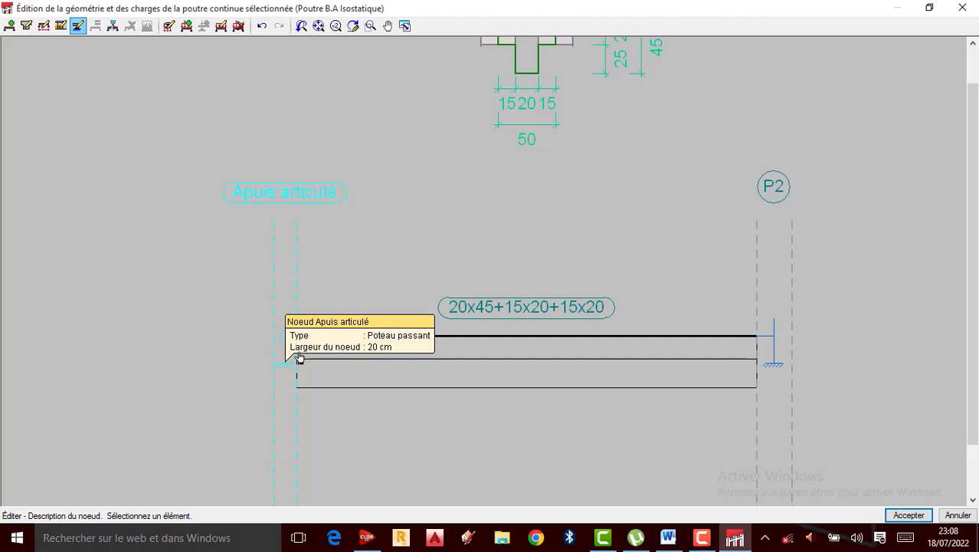
mouse_move(767, 386)
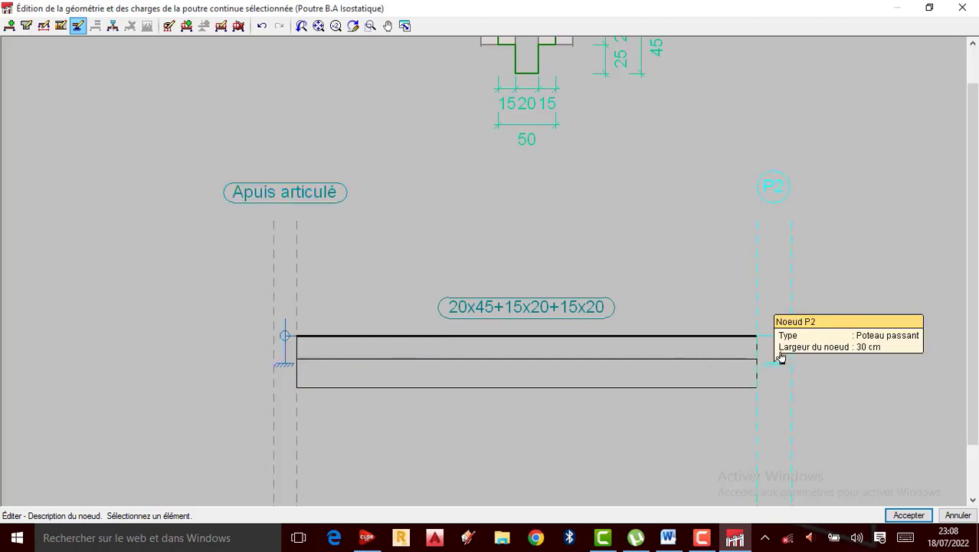
click(771, 371)
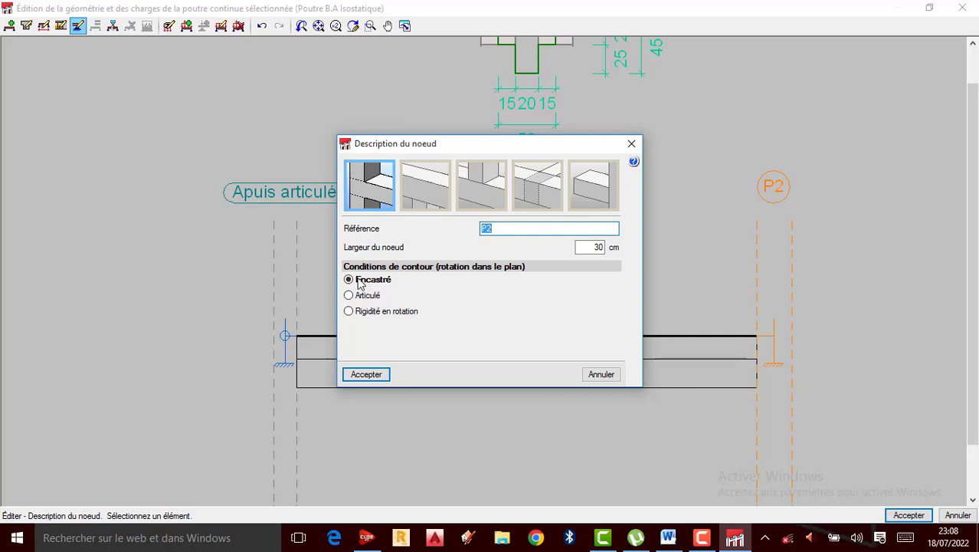
click(509, 229)
key(BackSpace)
key(BackSpace)
text(E)
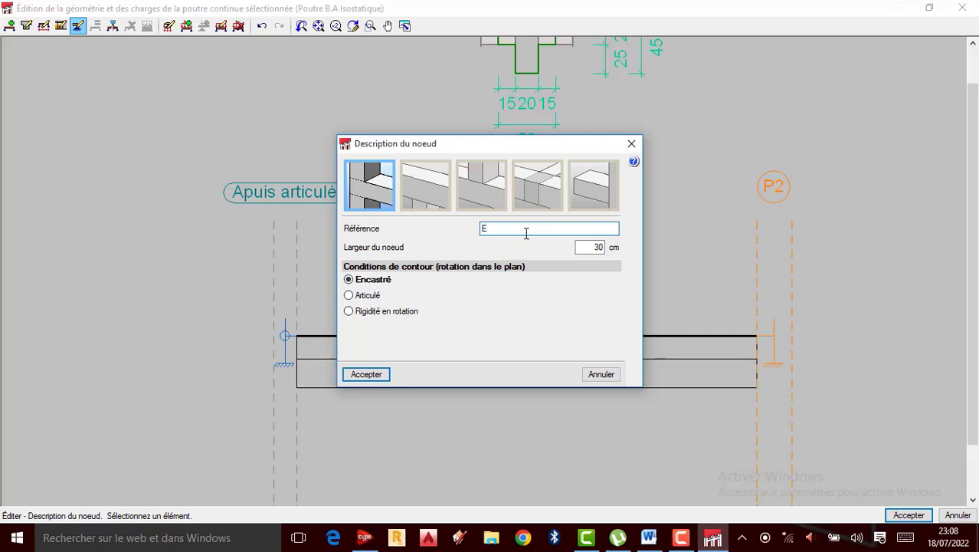
text(ncastré)
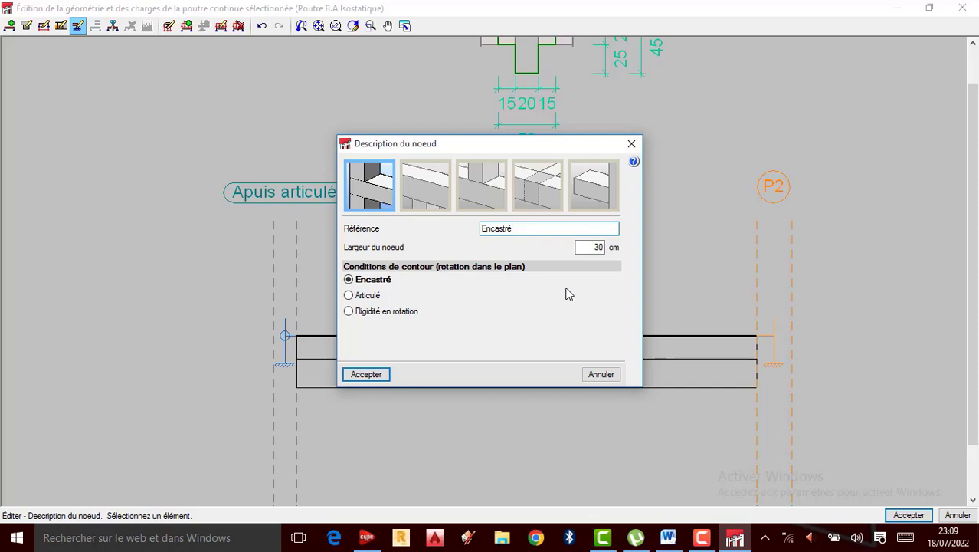
double_click(591, 245)
text(40)
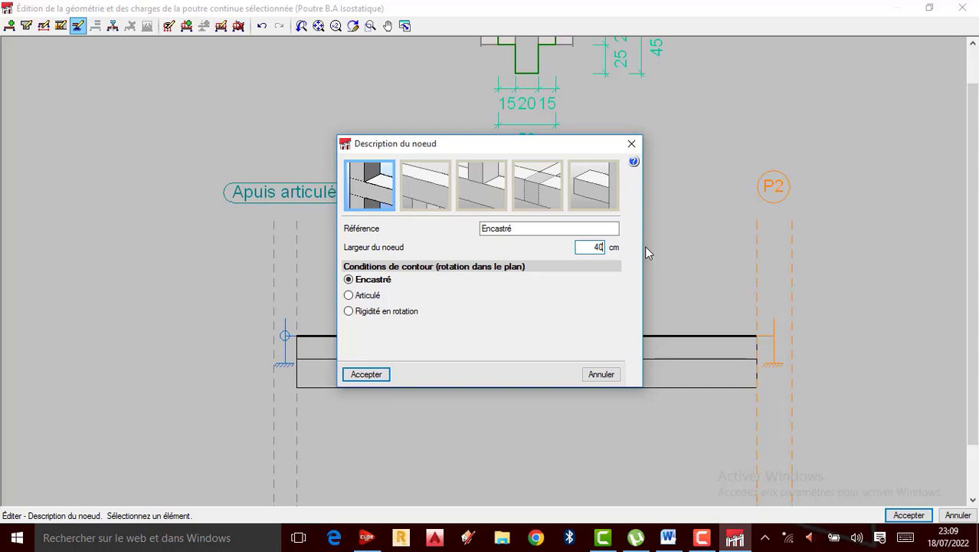
click(375, 376)
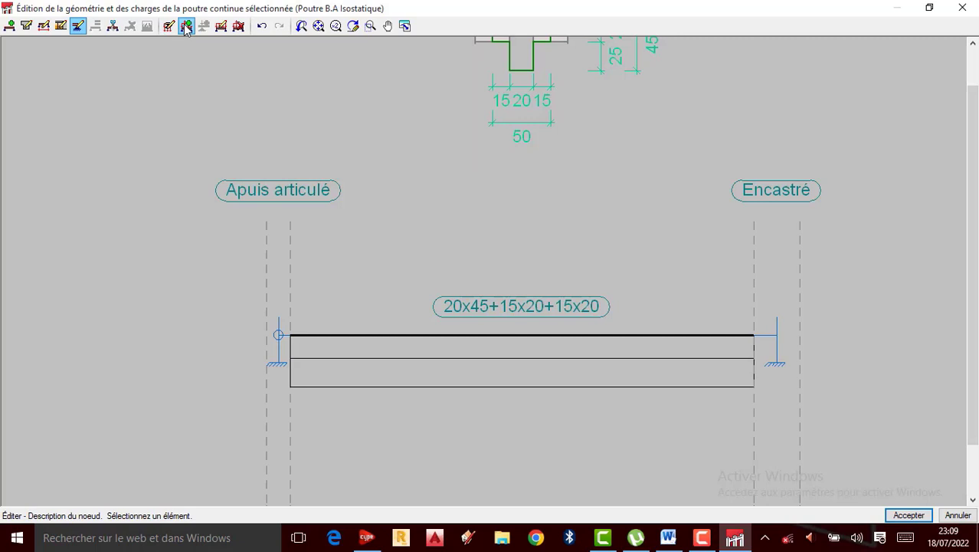
- Start introducing loads on the beam's span without adding any, and accept the beam's geometry edits to return to the main view
click(186, 26)
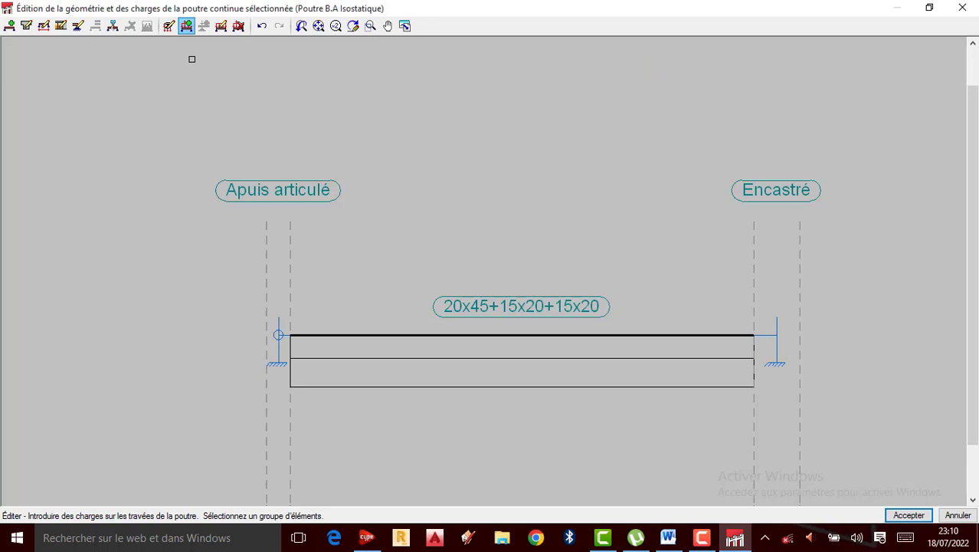
click(493, 360)
click(911, 517)
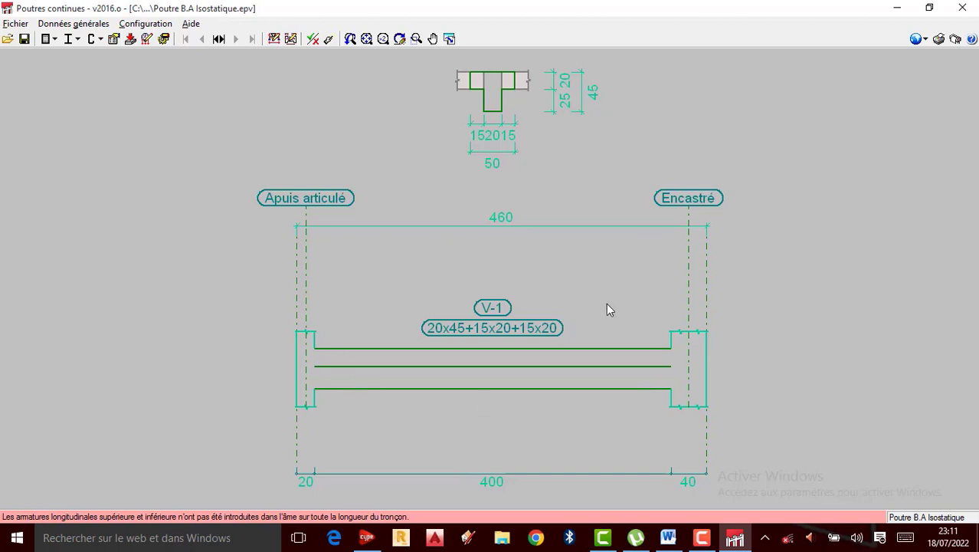
scroll(607, 304, up, 1)
scroll(626, 304, down, 2)
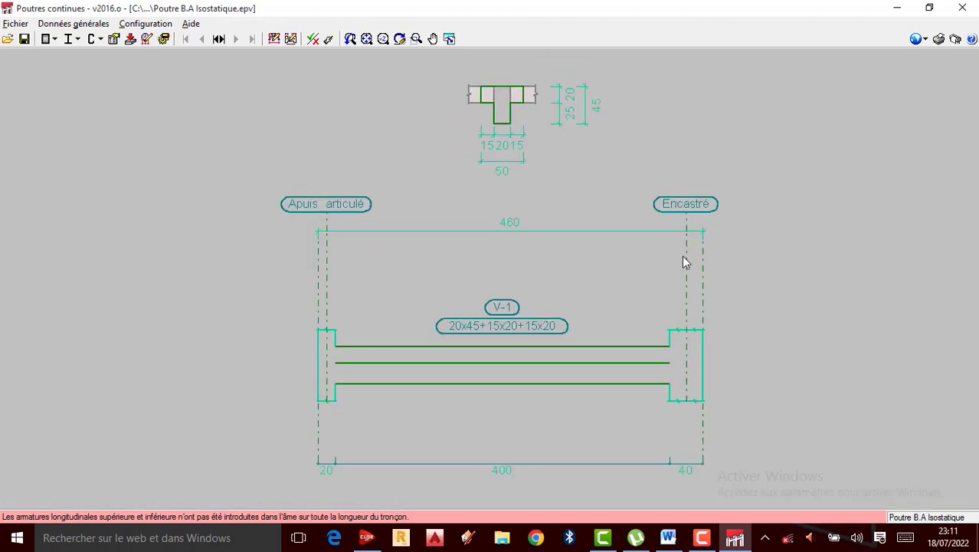
scroll(652, 307, up, 1)
scroll(636, 256, down, 1)
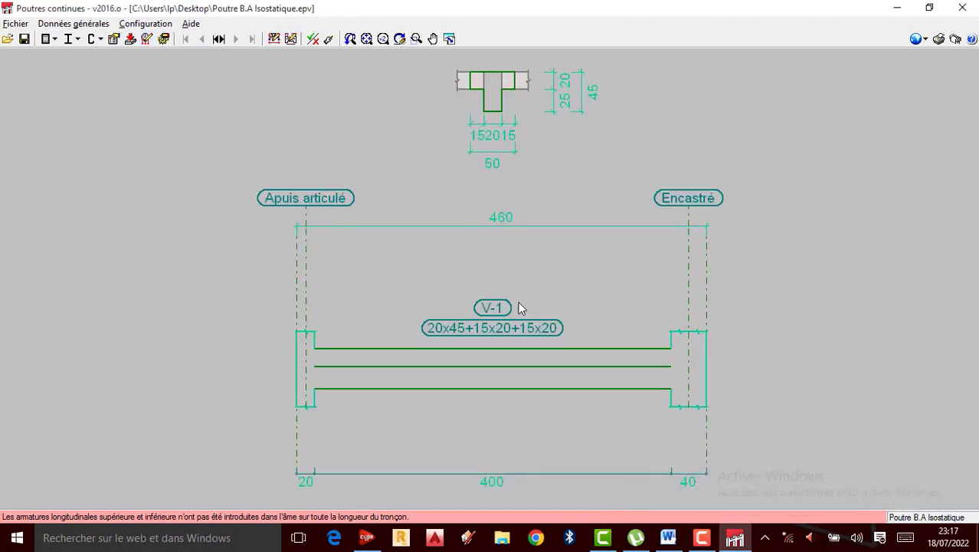
scroll(488, 295, up, 2)
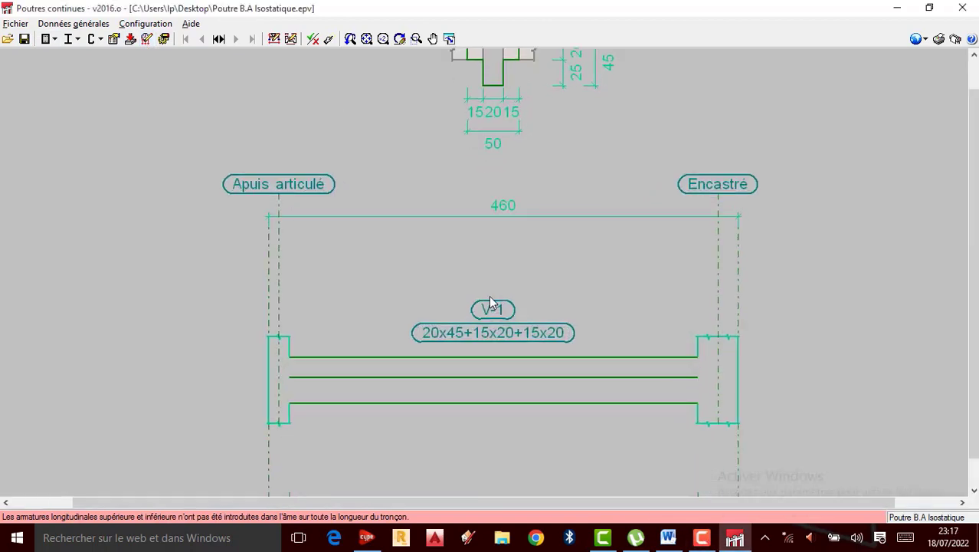
scroll(490, 299, down, 1)
scroll(492, 308, up, 1)
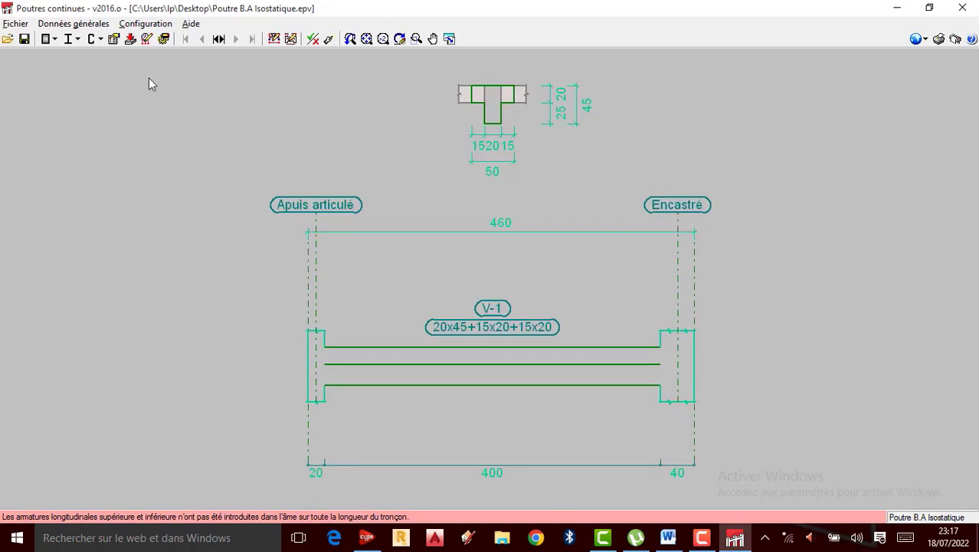
- Reopen the selected beam's geometry and load editor to view the supports, and accept it without changes
click(93, 25)
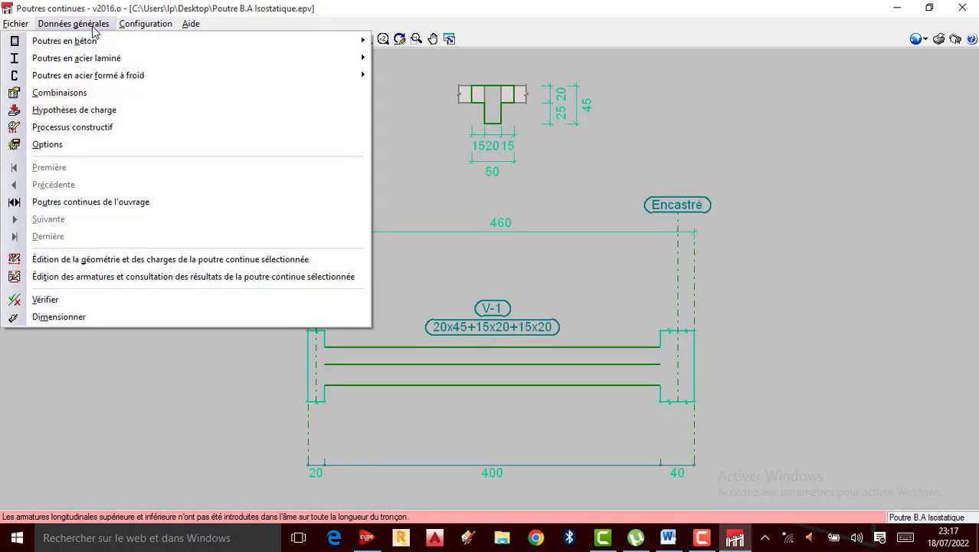
click(103, 260)
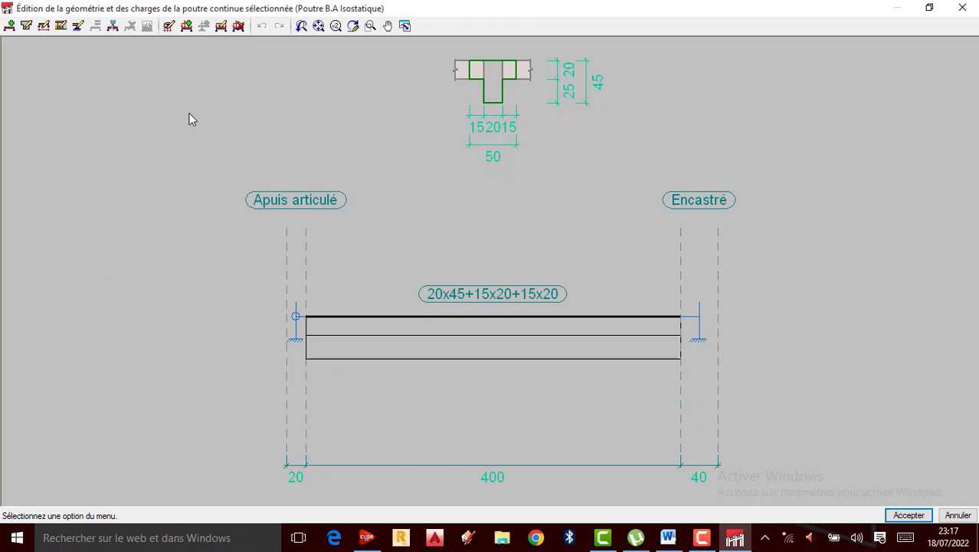
key(Return)
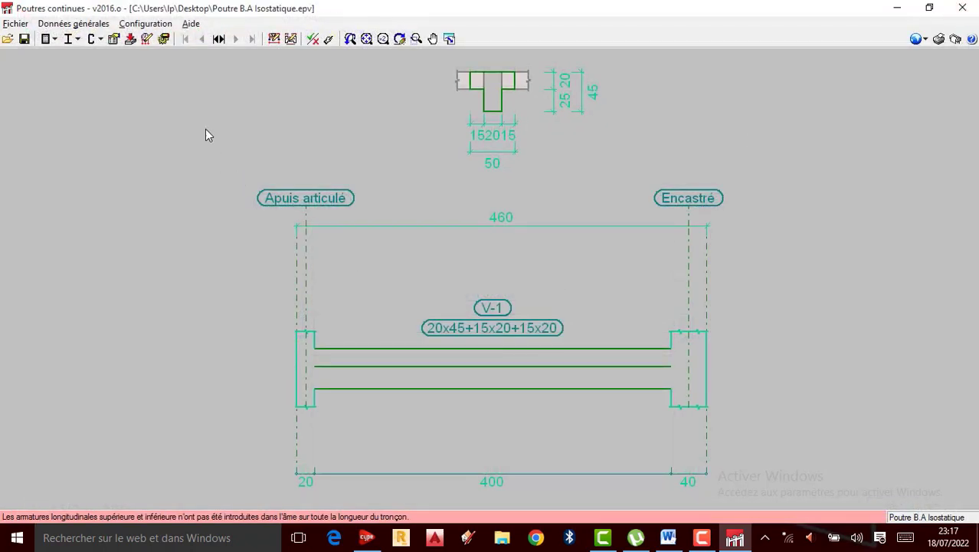
- Open the selected beam's geometry and load editor and begin a new load on the span between the two supports
click(274, 39)
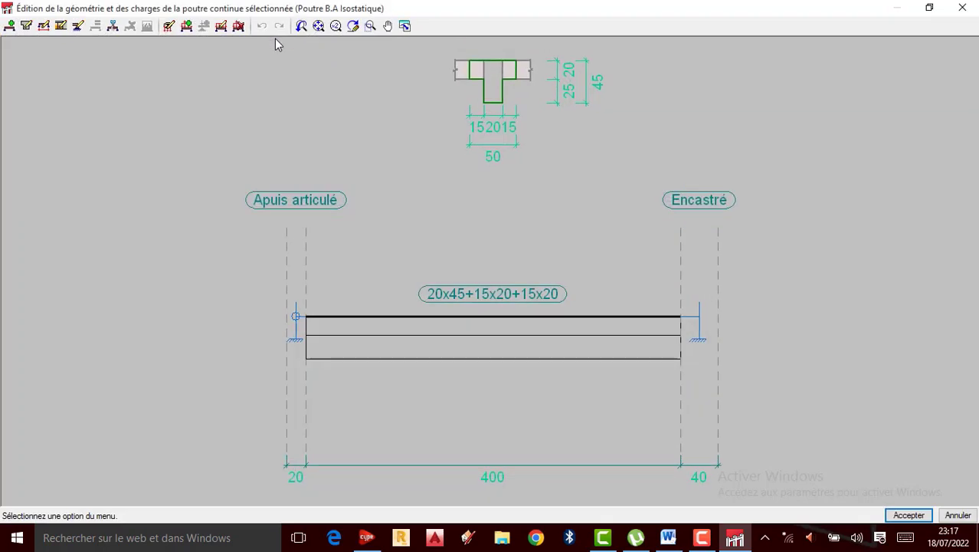
click(488, 331)
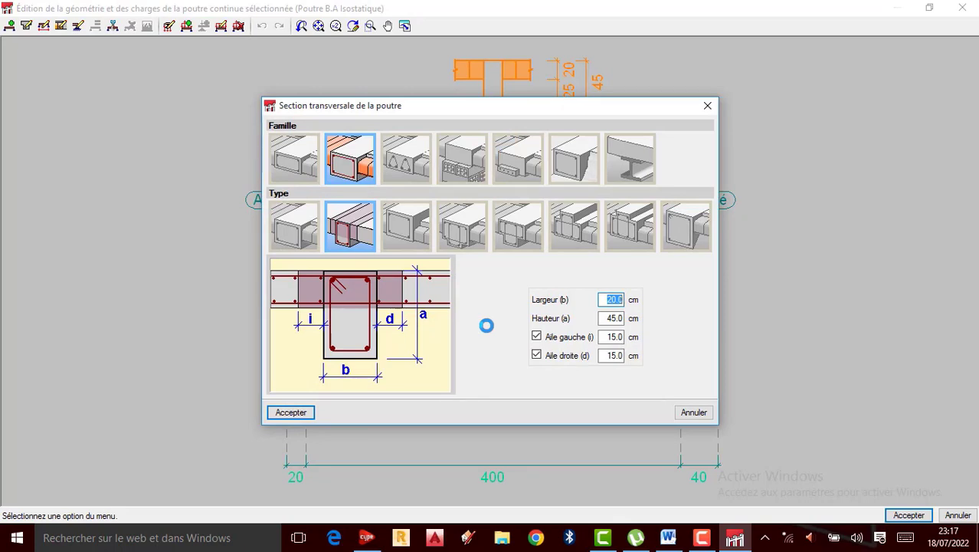
click(714, 109)
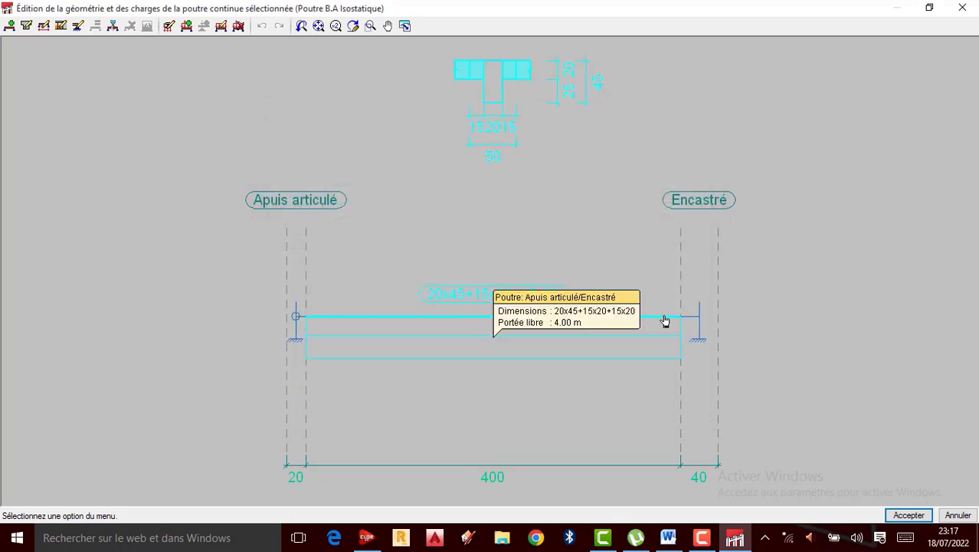
click(188, 27)
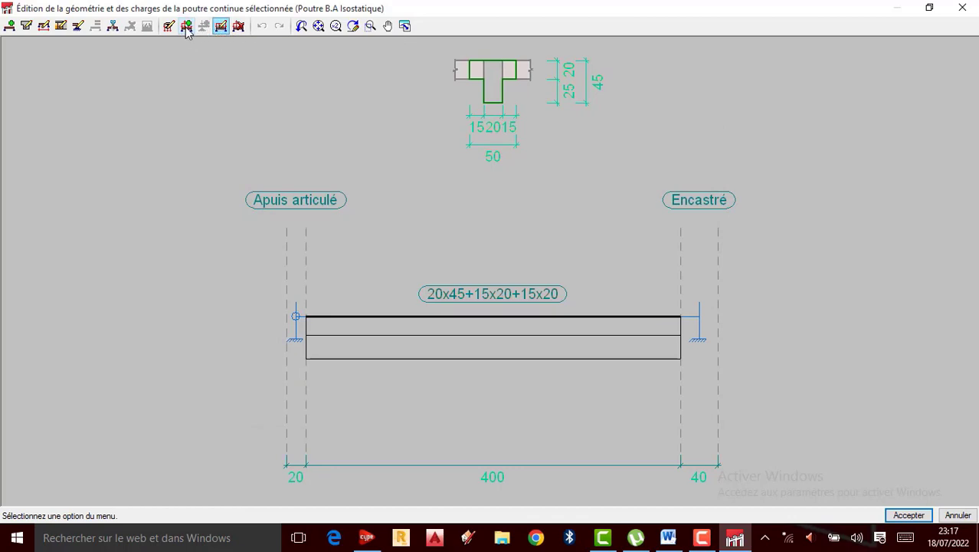
click(187, 27)
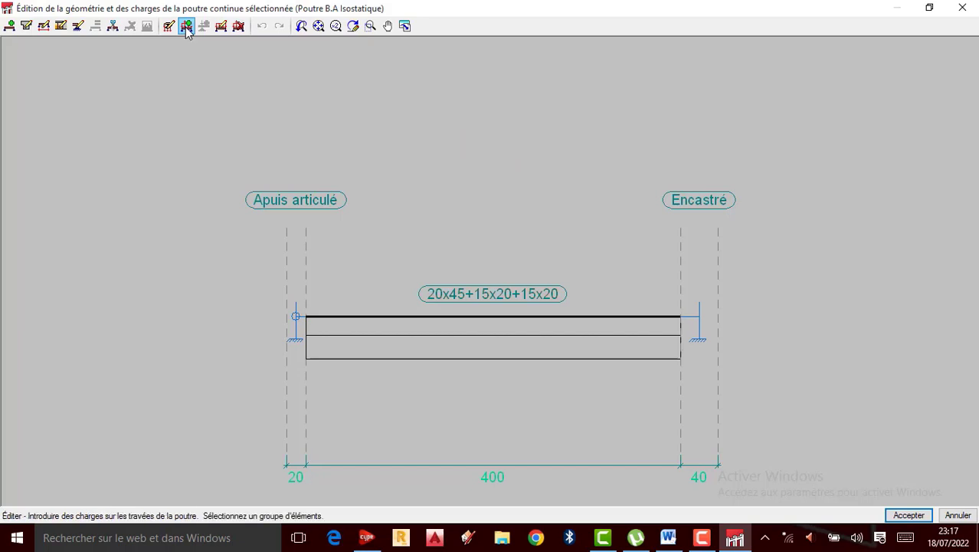
click(485, 324)
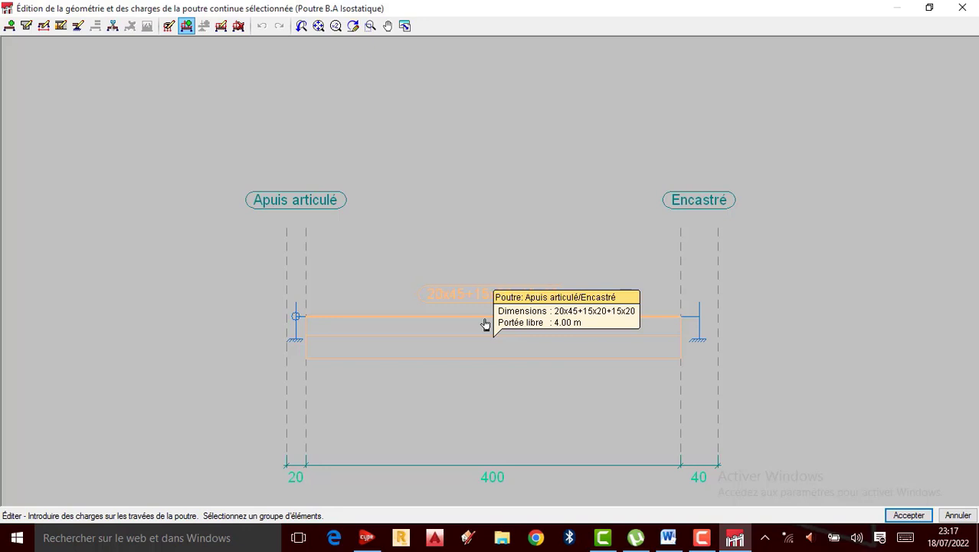
click(485, 324)
right_click(486, 324)
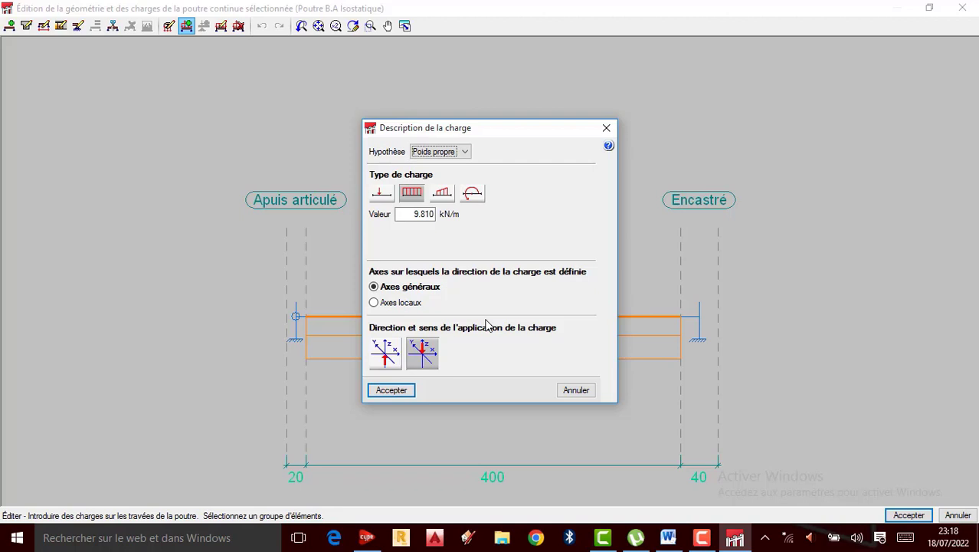
- Apply a uniformly distributed load of 2.25 kN/m to the span under the Poids propre hypothesis
click(464, 152)
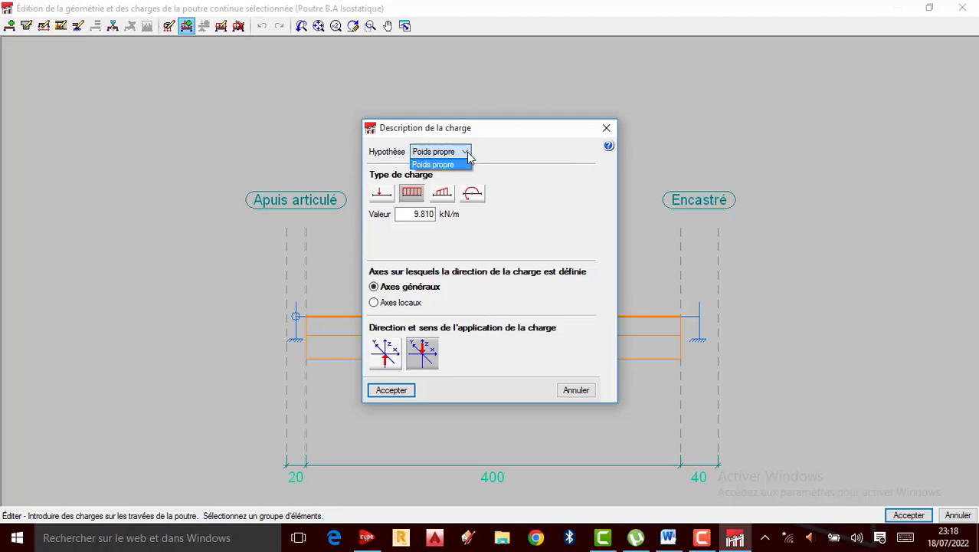
click(464, 152)
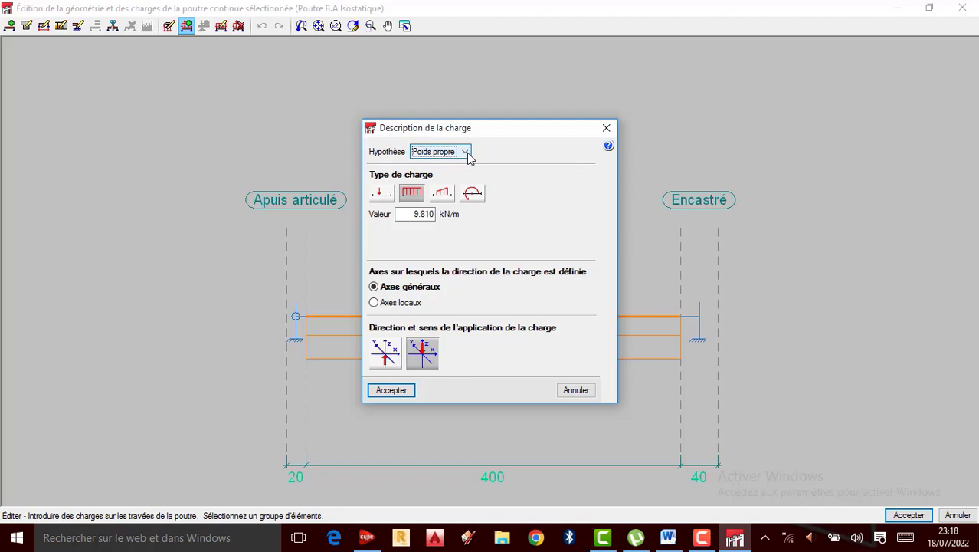
click(465, 151)
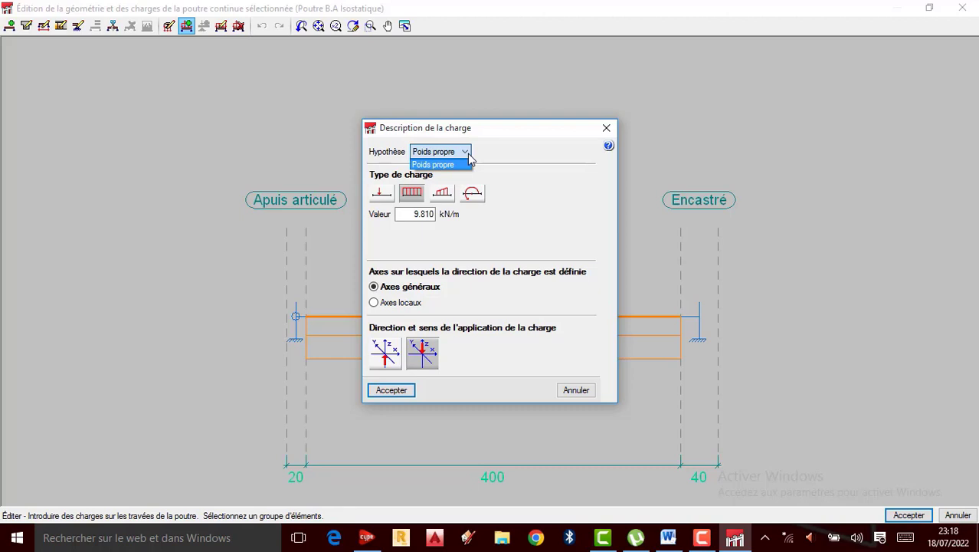
click(467, 154)
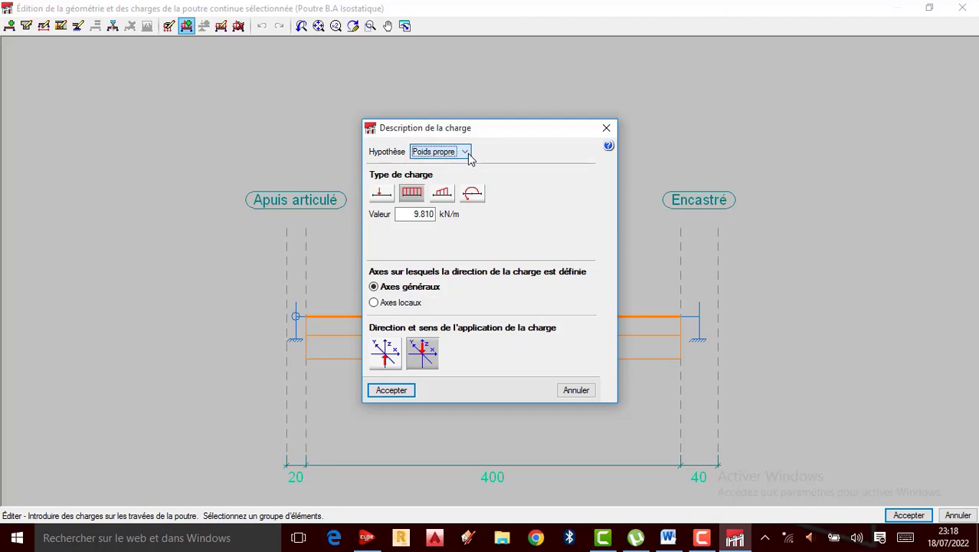
click(467, 154)
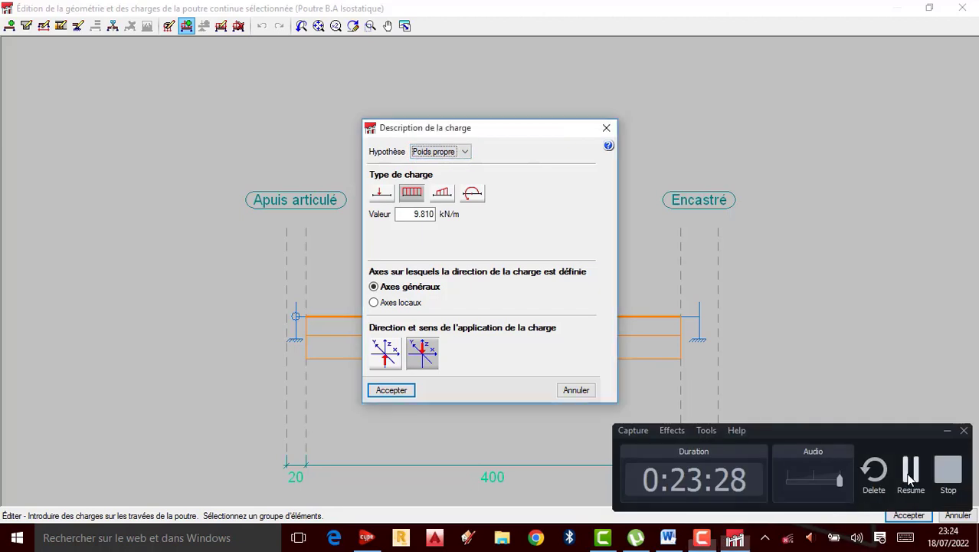
click(910, 479)
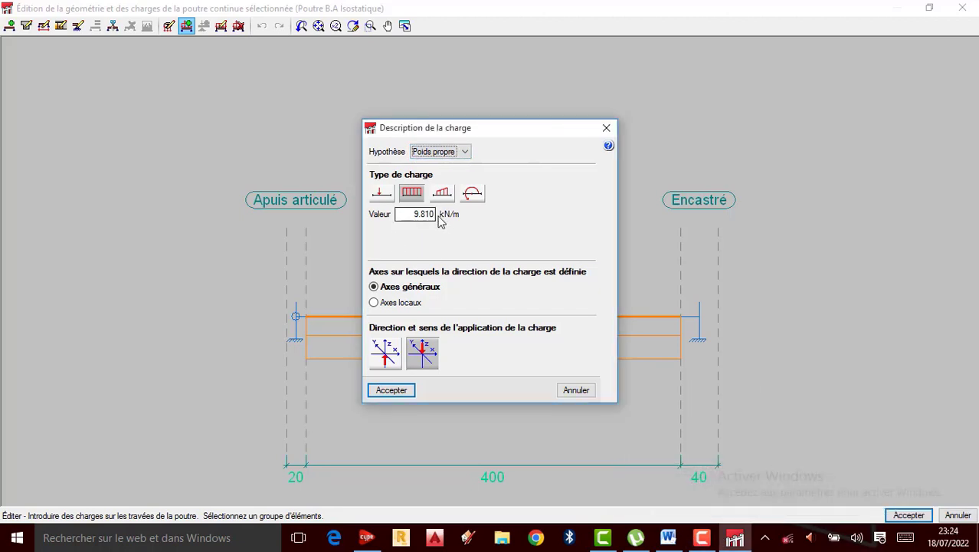
double_click(420, 213)
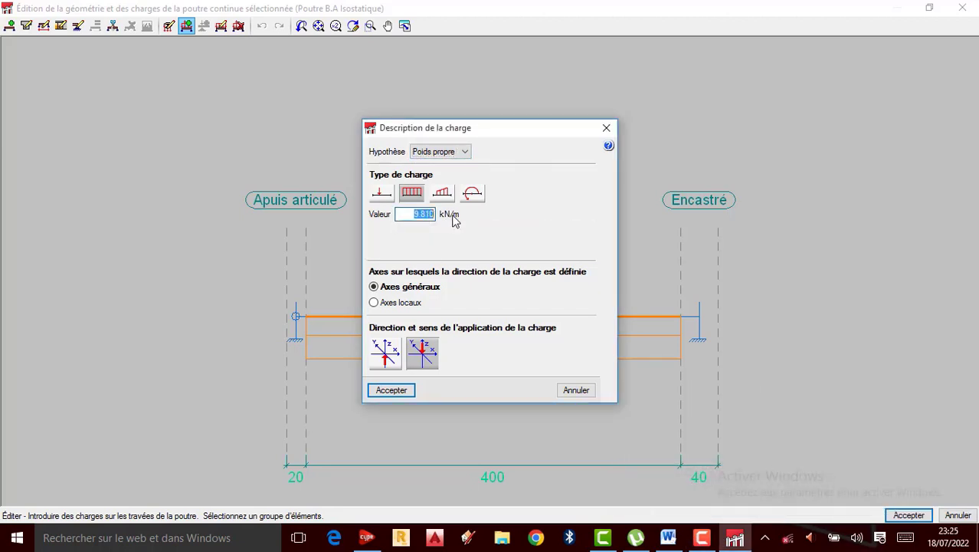
text(2.25)
click(400, 389)
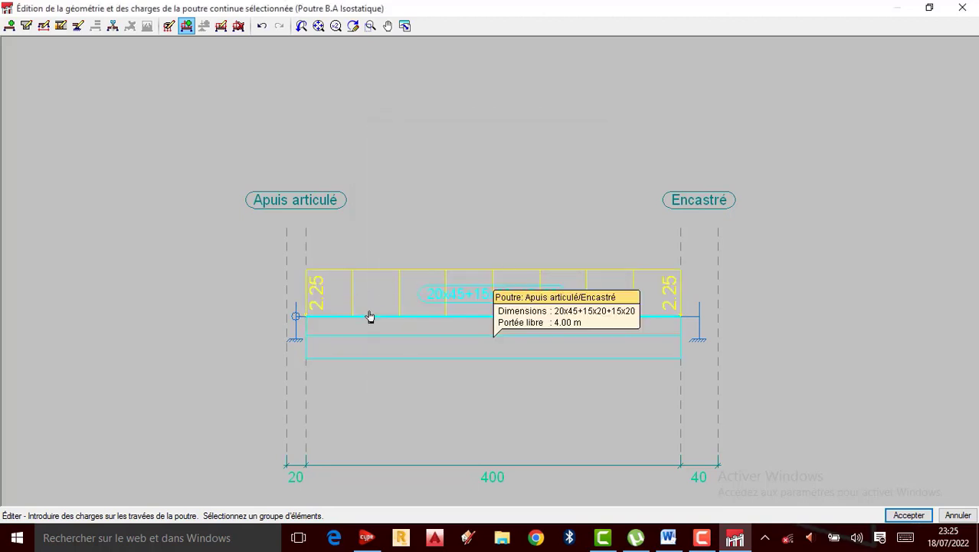
- Begin a second load on the span to check which hypotheses are available, and cancel it
scroll(498, 306, up, 1)
scroll(499, 294, down, 1)
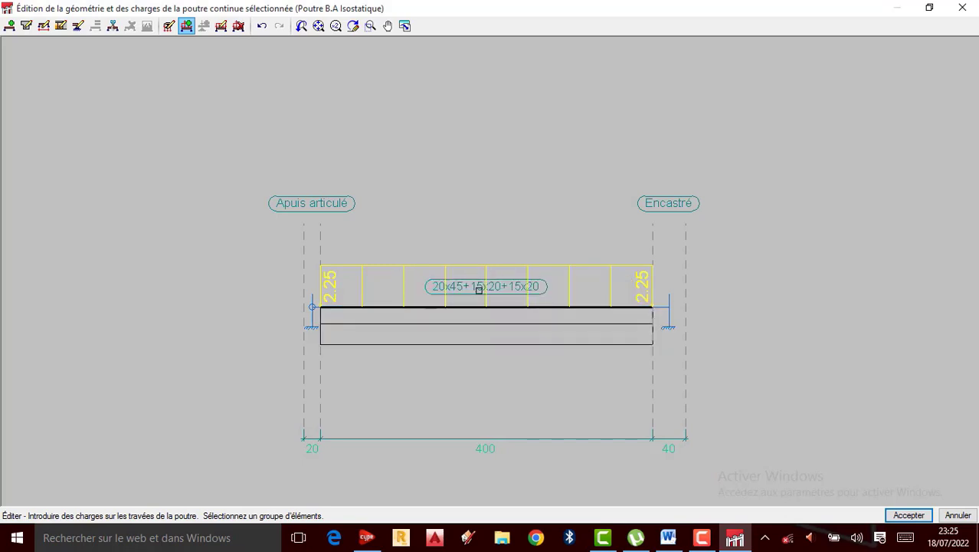
click(499, 292)
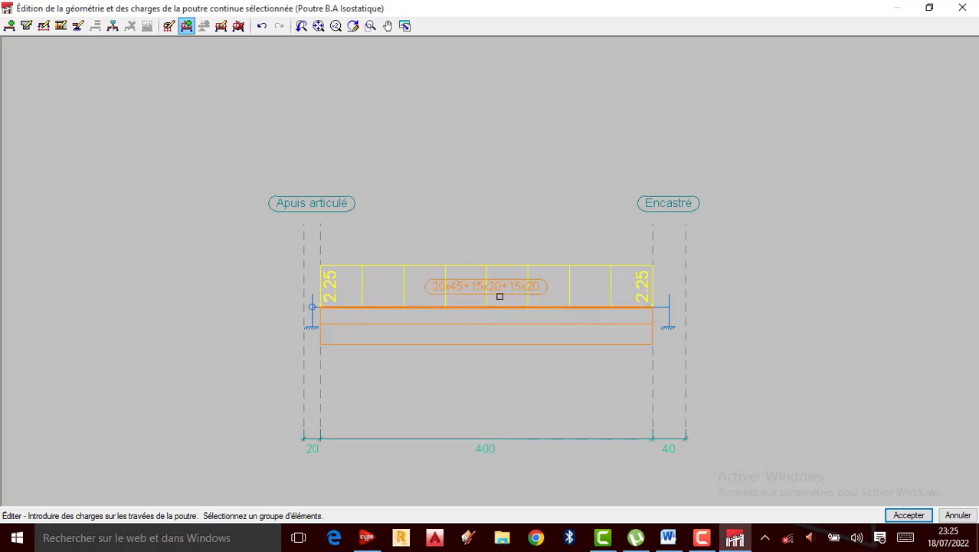
right_click(497, 281)
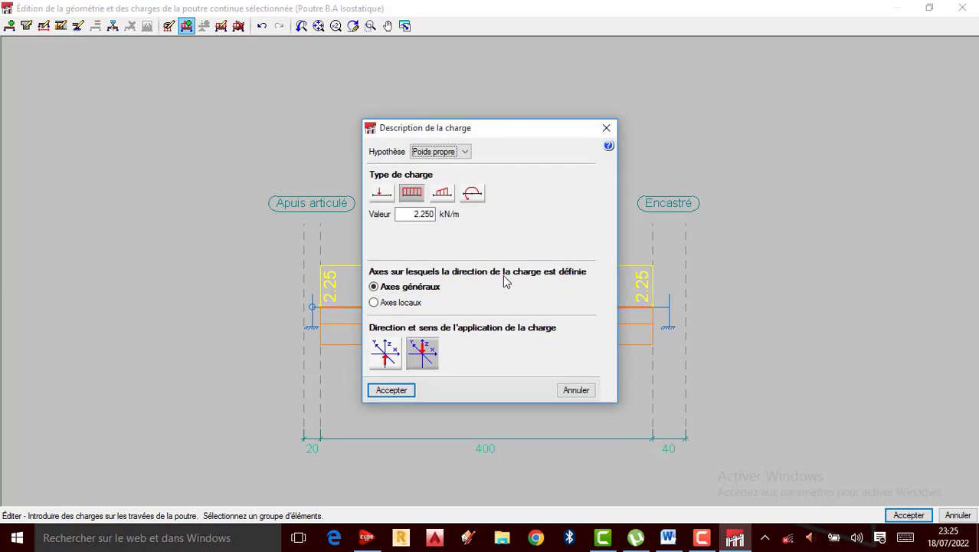
click(464, 153)
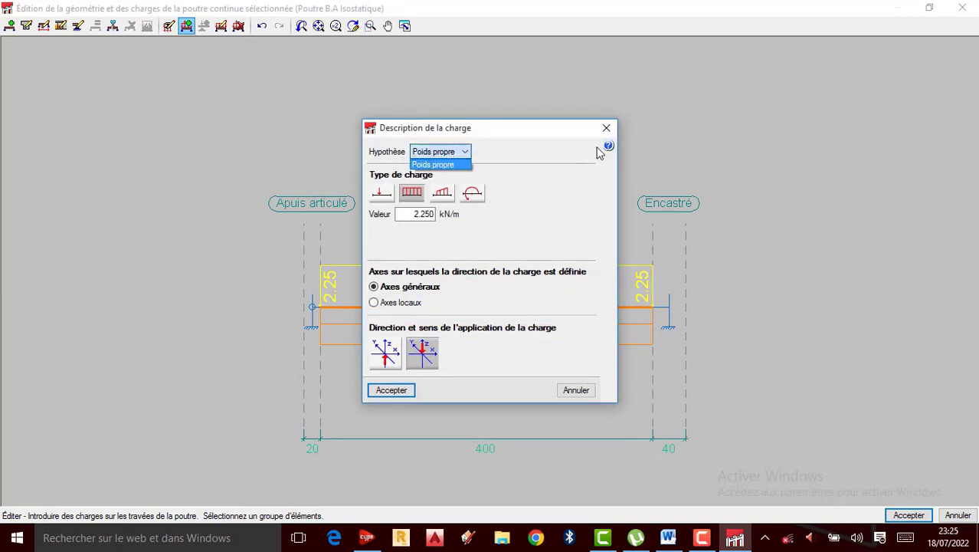
click(604, 128)
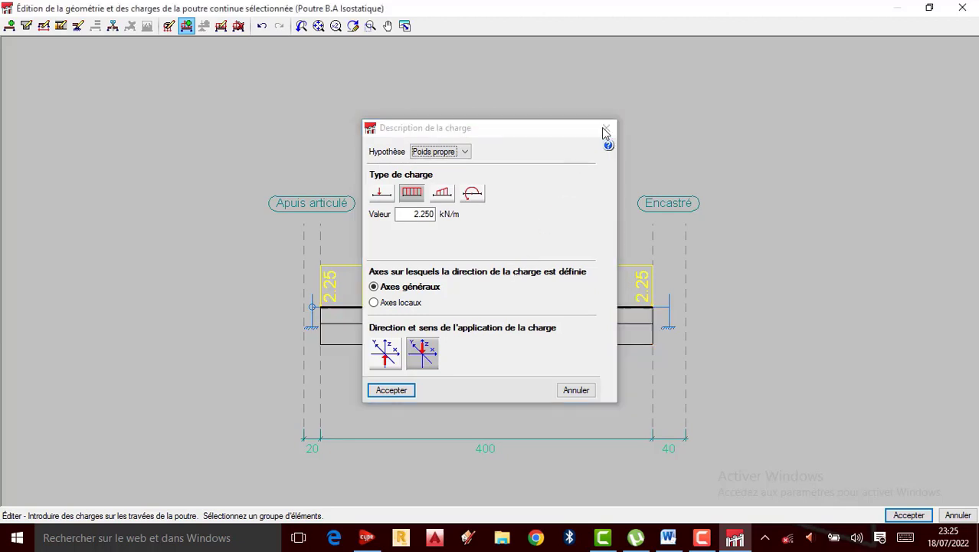
click(606, 128)
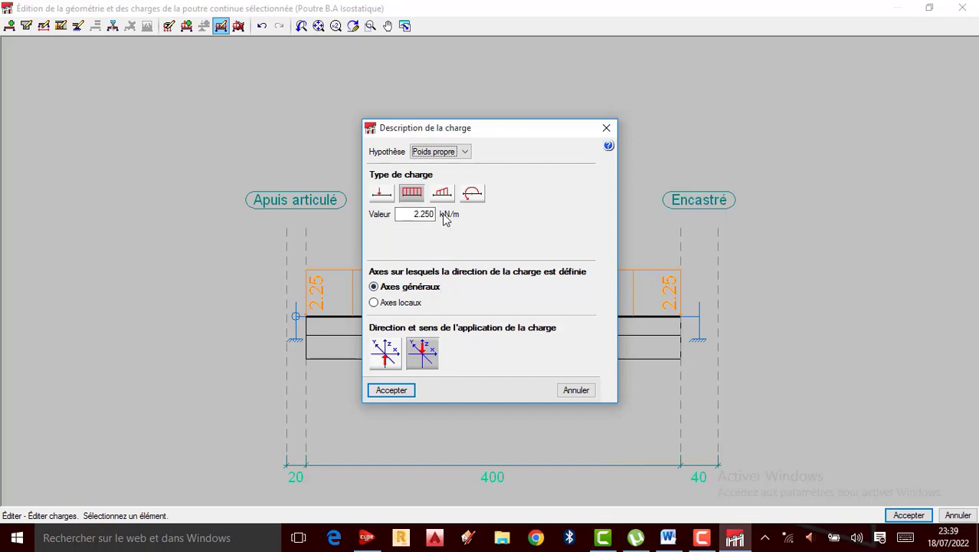
- Check the hypothesis choices of the existing 2.25 kN/m load, cancel its description and close the geometry and load editor
click(464, 152)
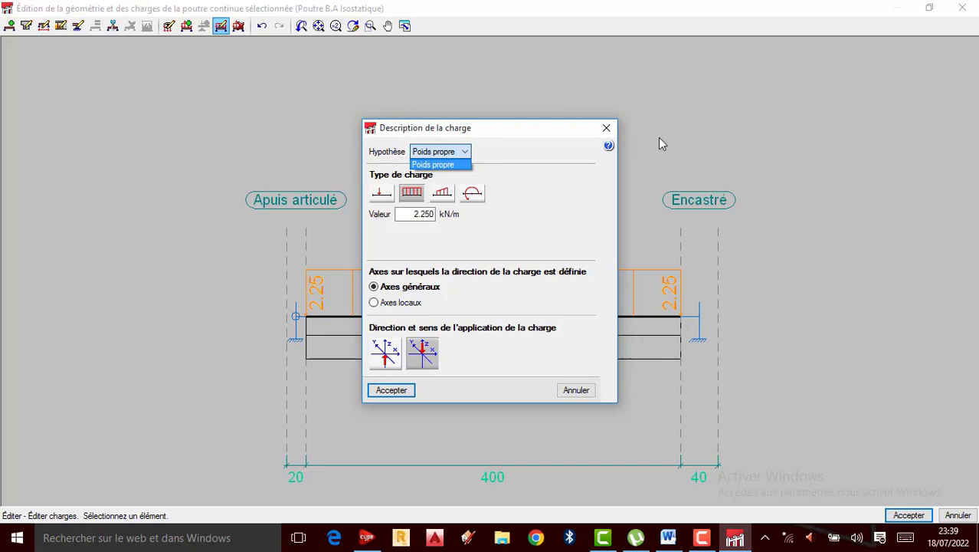
click(606, 128)
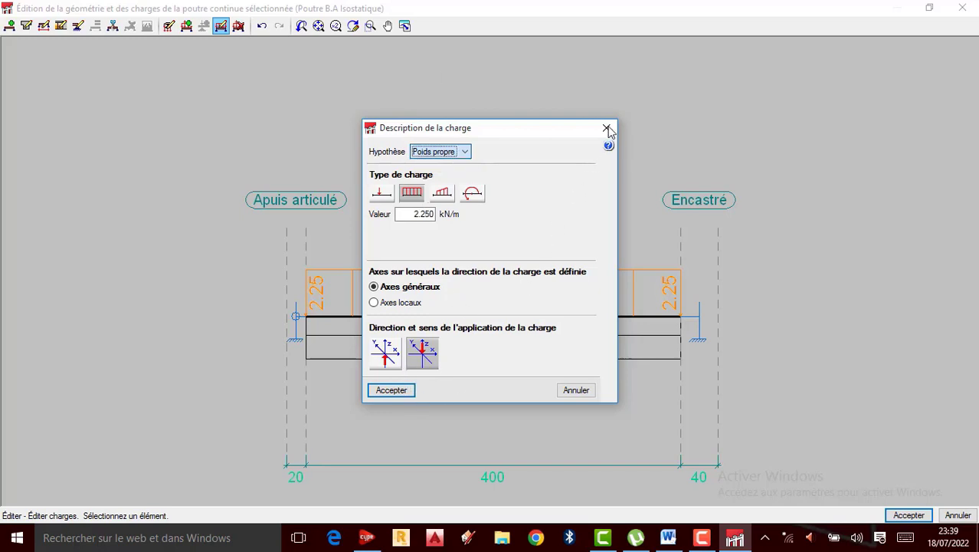
click(576, 390)
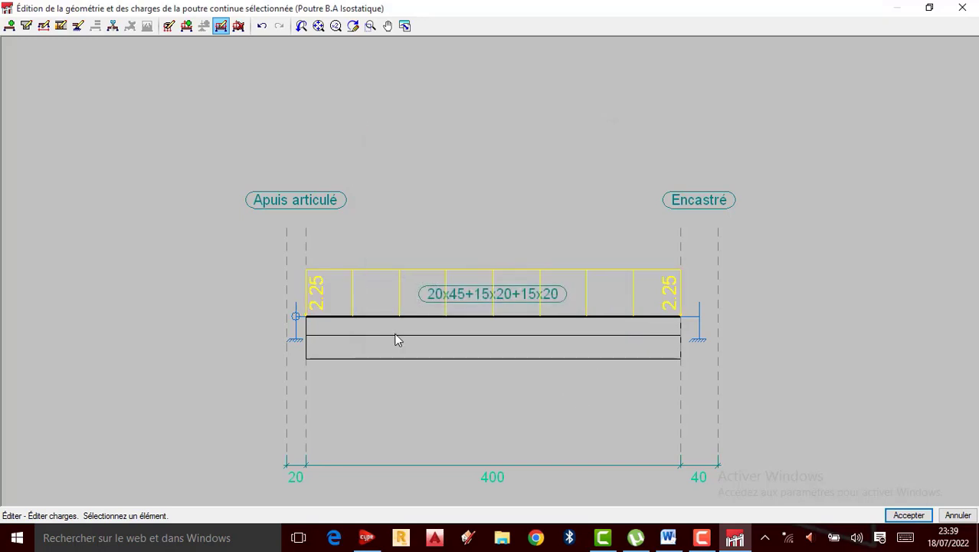
click(962, 8)
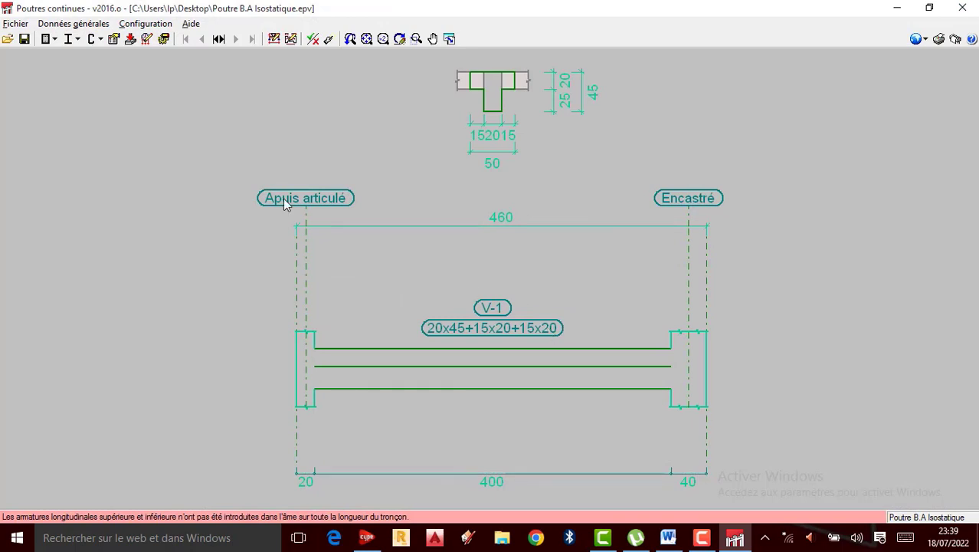
- Add an additional permanent load hypothesis with reference G1(Chappe), without different load arrangements, in the load hypotheses
click(74, 24)
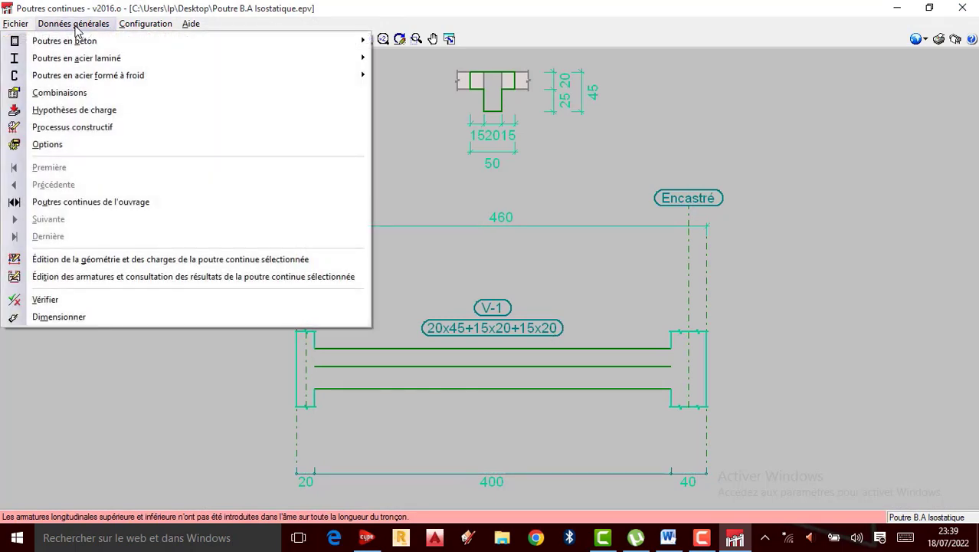
click(66, 112)
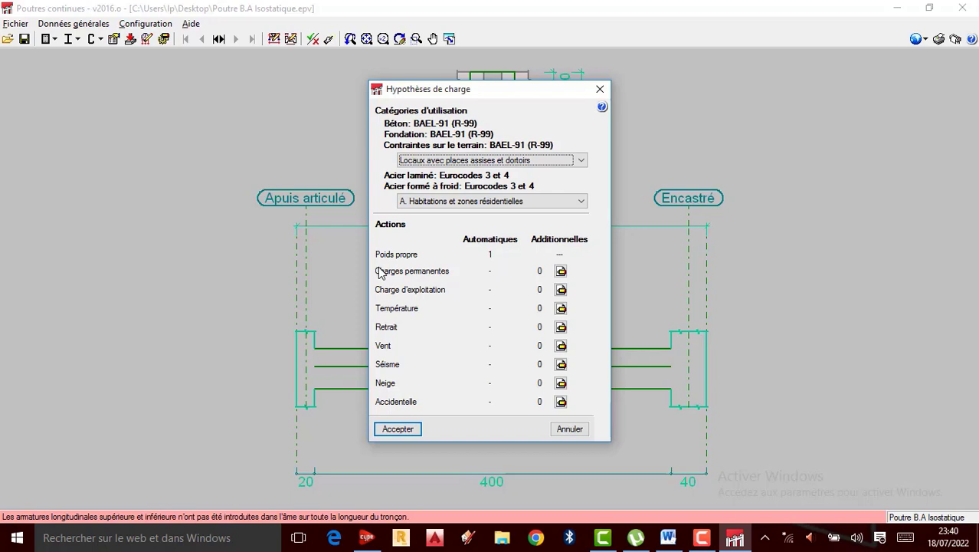
click(561, 272)
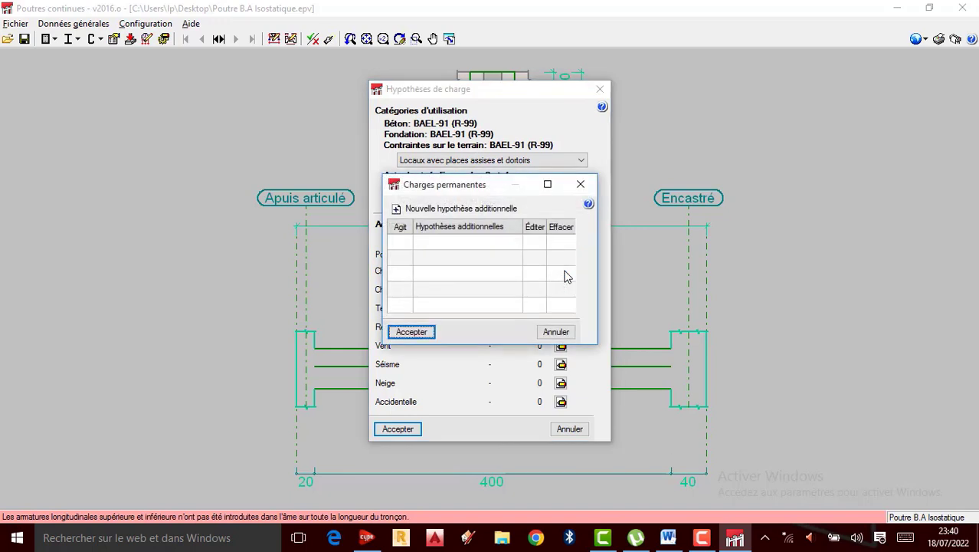
click(398, 210)
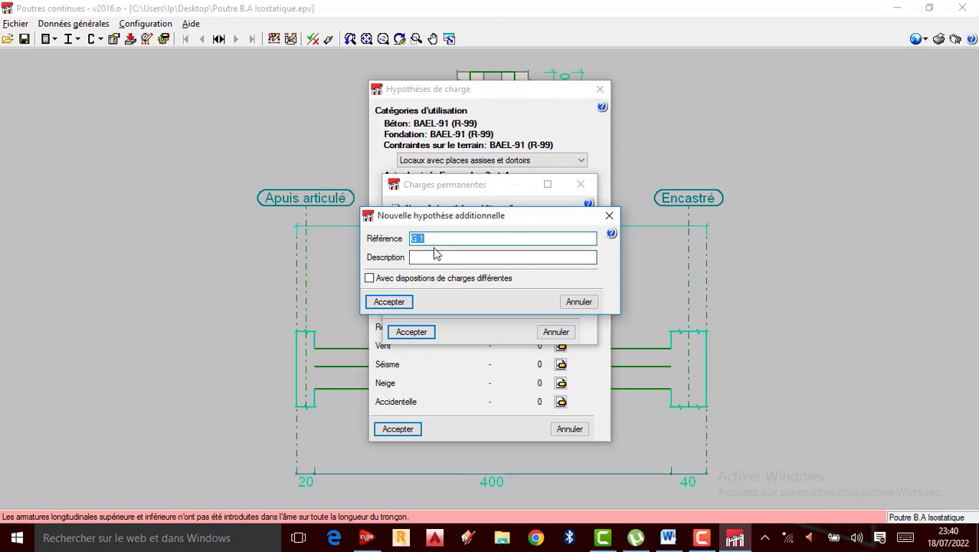
click(436, 240)
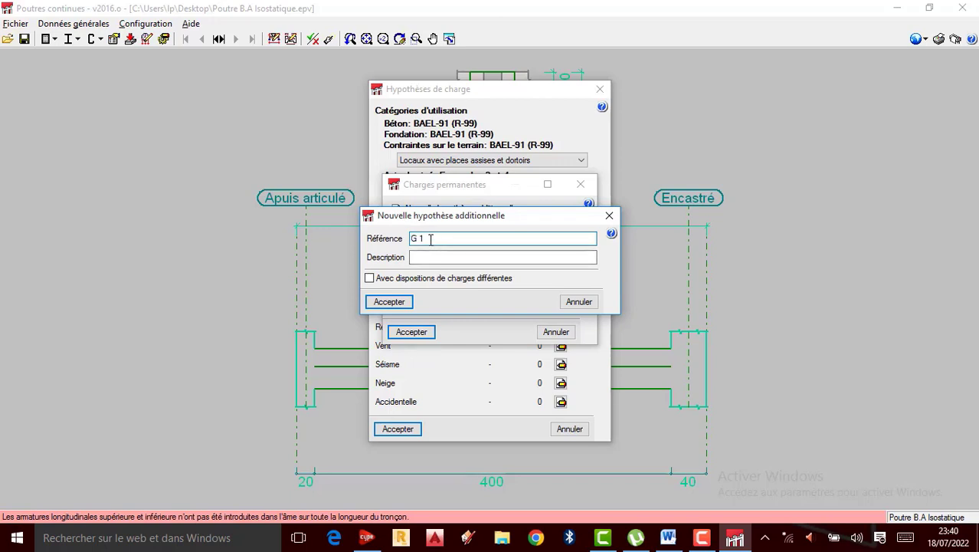
key(BackSpace)
key(BackSpace)
text(1)
text(Chappe))
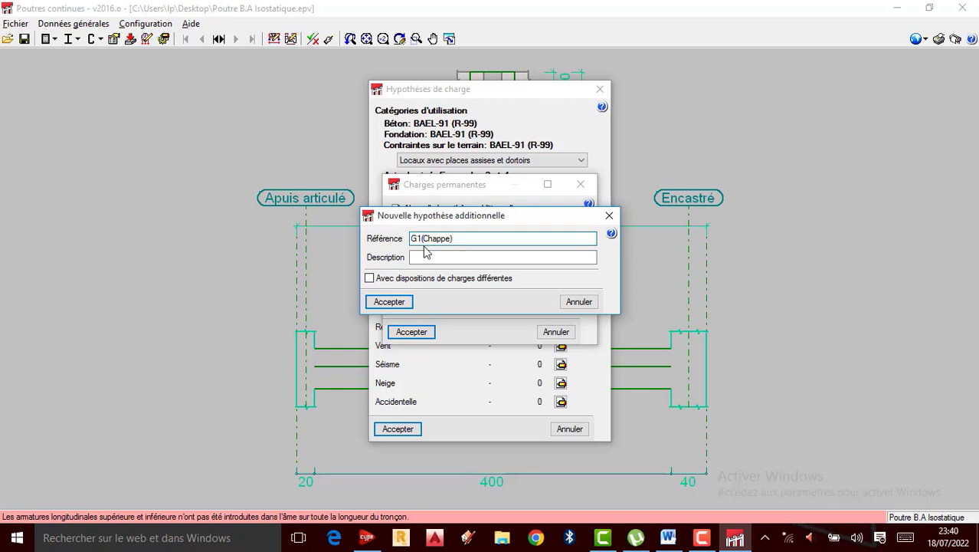
click(370, 279)
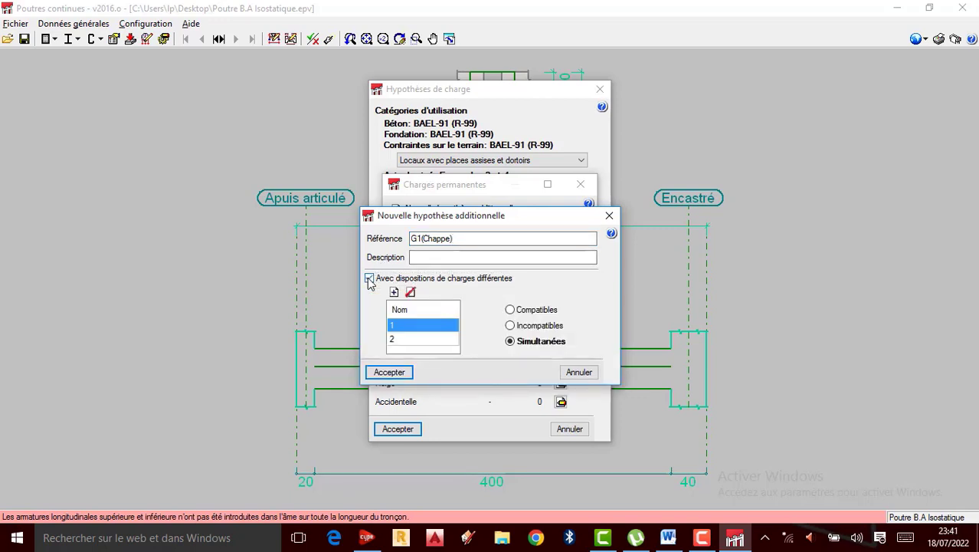
click(369, 278)
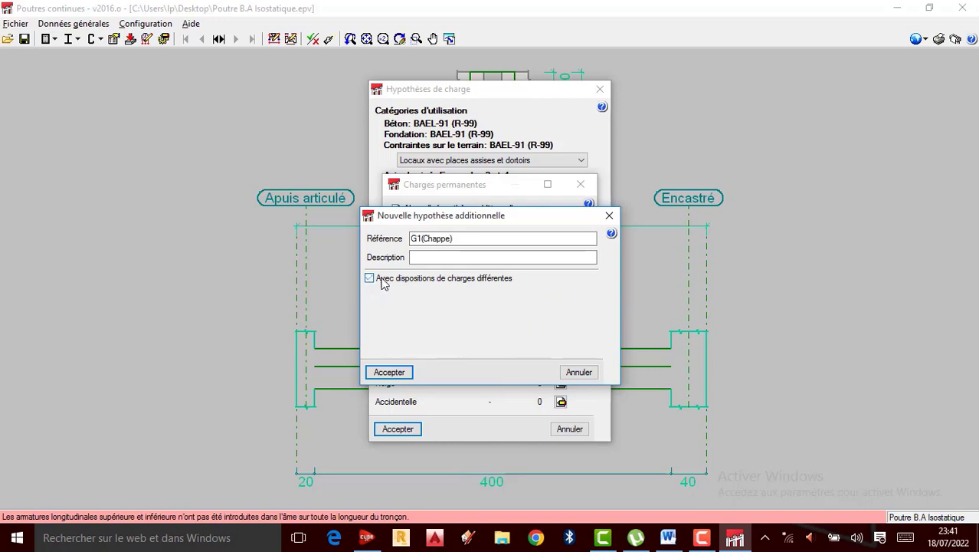
click(390, 372)
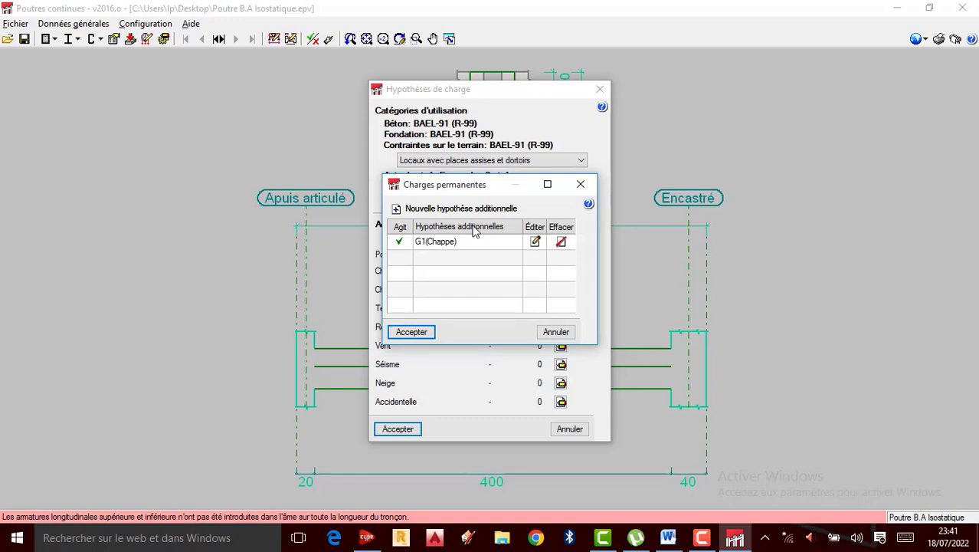
- Add a second permanent load hypothesis with reference G2(Plancher réposant sur la Poutre), without different load arrangements, and accept the permanent loads
click(397, 213)
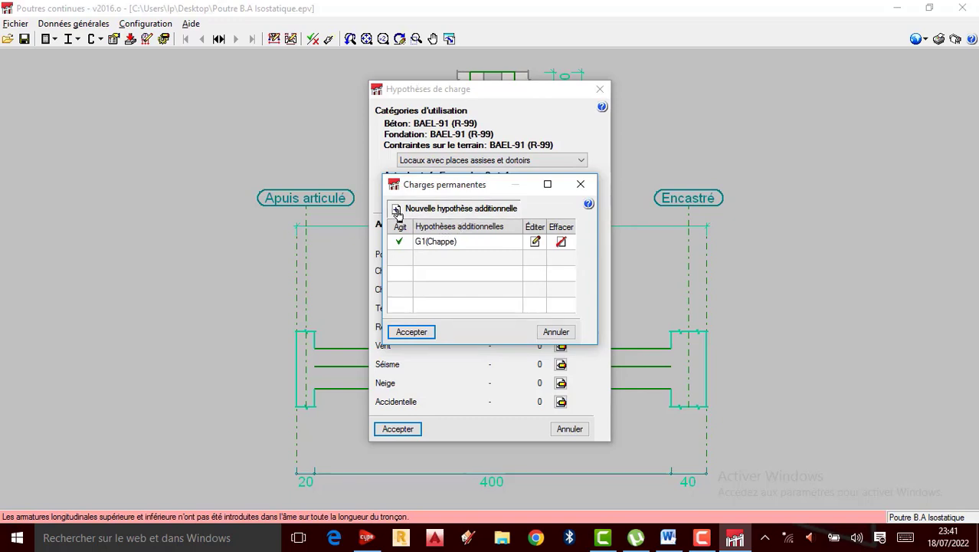
click(425, 239)
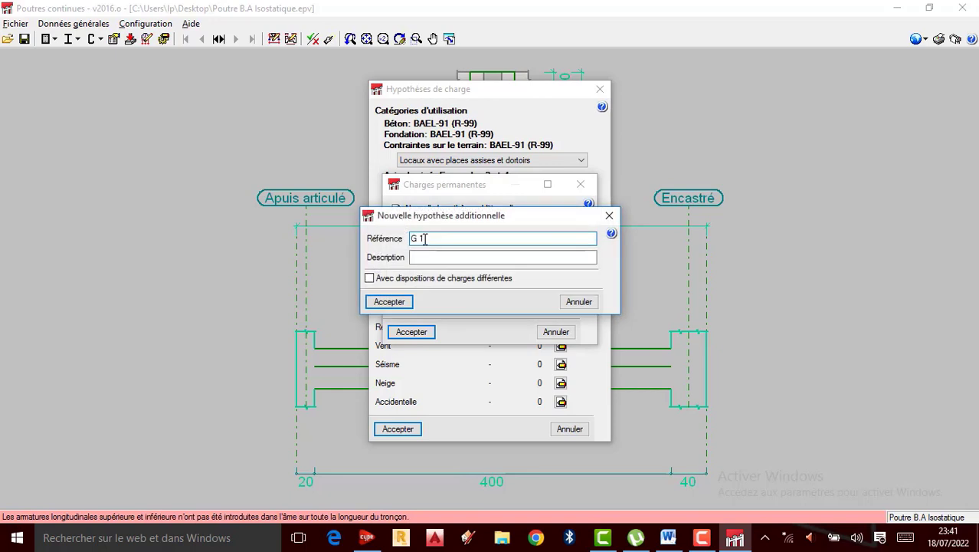
key(BackSpace)
key(BackSpace)
text(2)
text(()
text(Planc)
text(her)
text( re)
key(BackSpace)
text(éposa)
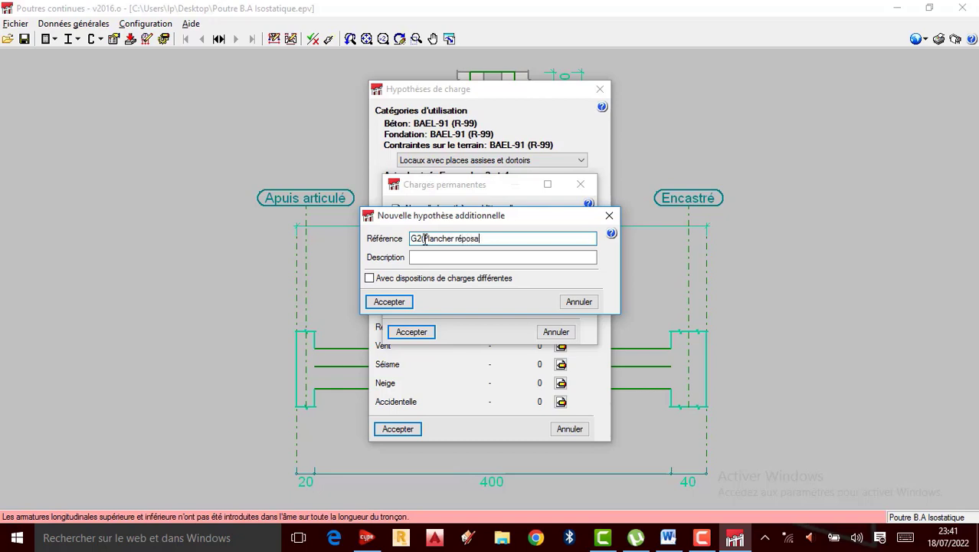
text(nt sur la Poutre))
click(370, 279)
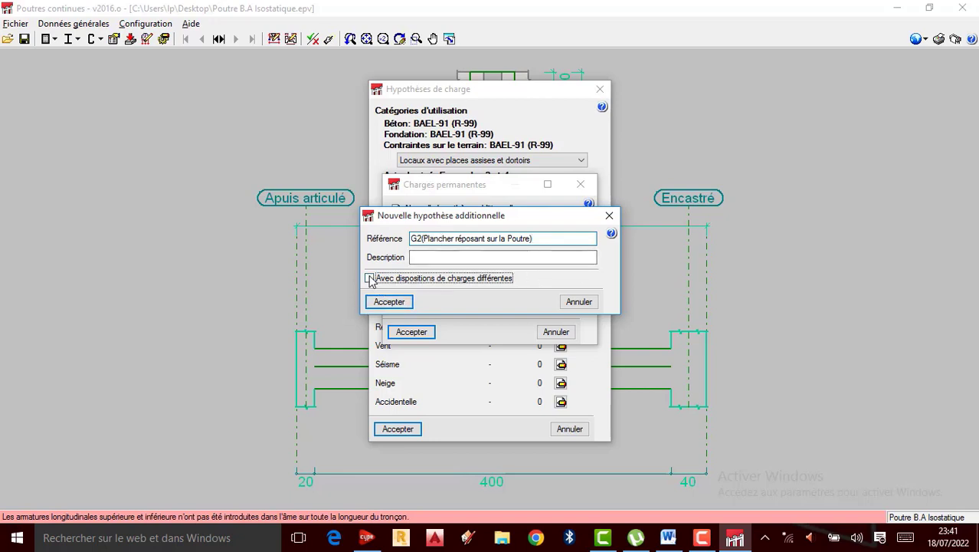
click(370, 279)
click(399, 373)
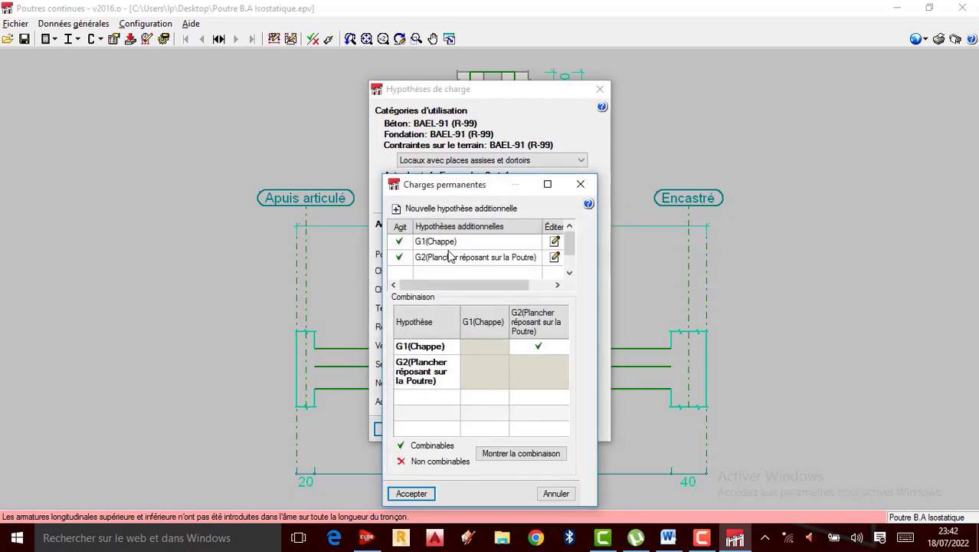
click(419, 497)
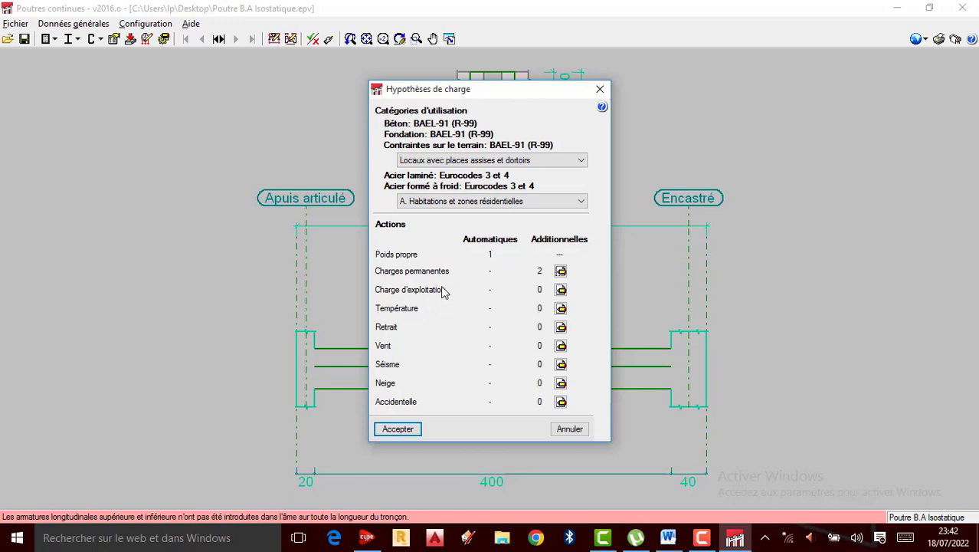
- Add a live load (Charge d'exploitation) hypothesis with reference Q1(Charge d'exploitation), without different load arrangements, and accept the load hypotheses
click(562, 292)
click(398, 210)
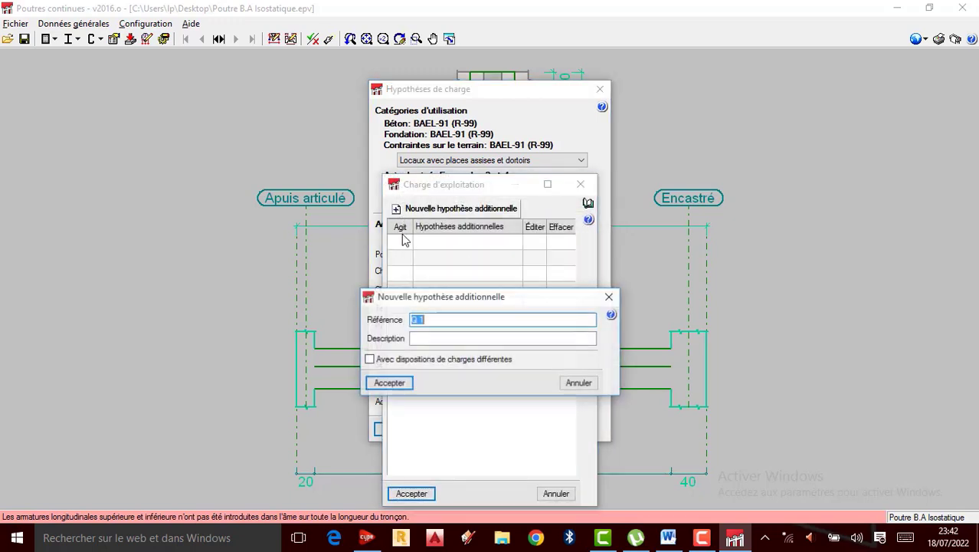
click(421, 321)
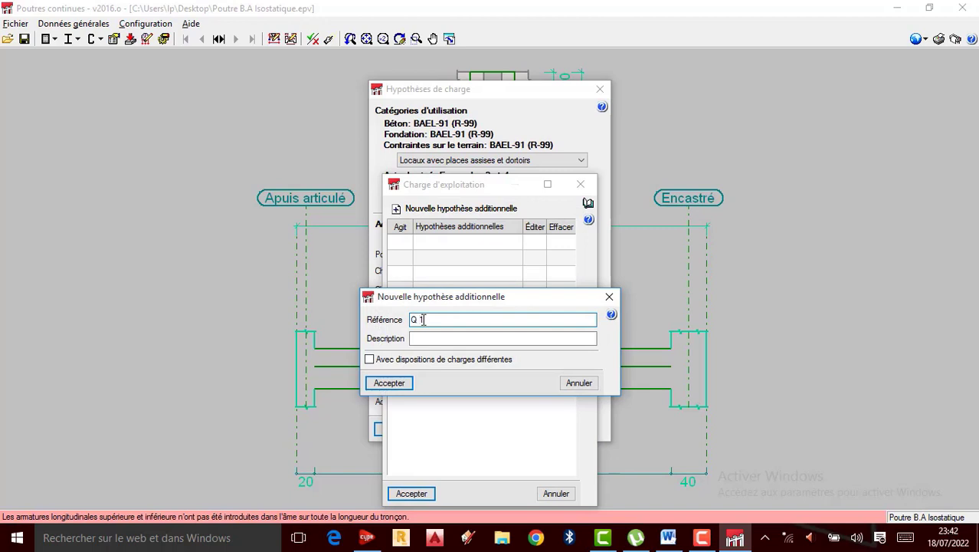
key(BackSpace)
text((Charge)
key(BackSpace)
key(BackSpace)
key(BackSpace)
key(BackSpace)
key(BackSpace)
text(harge d'exploitation)
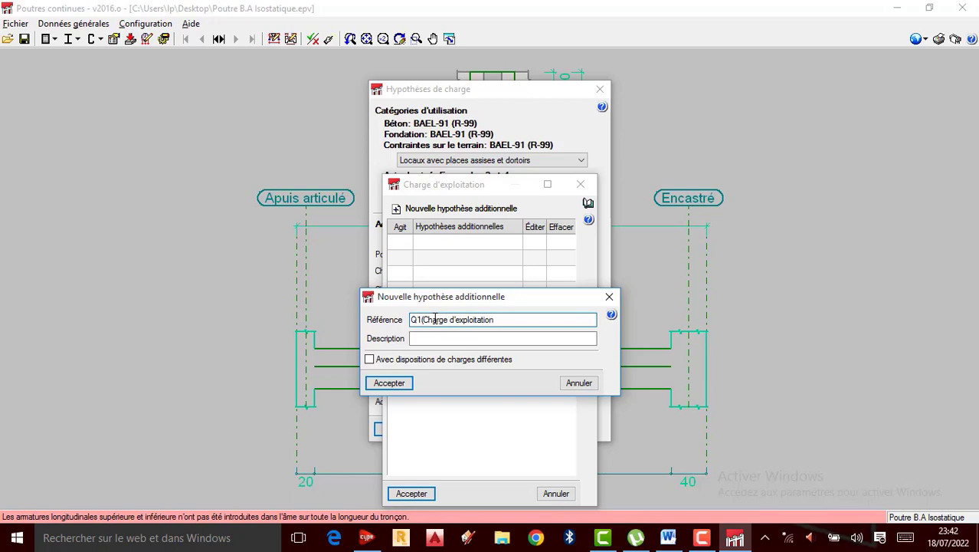
text())
click(389, 383)
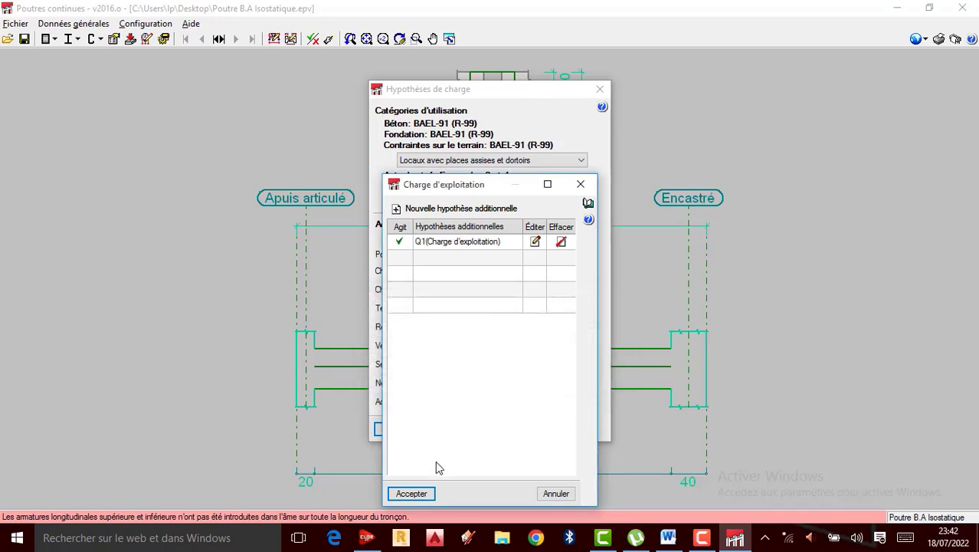
click(411, 493)
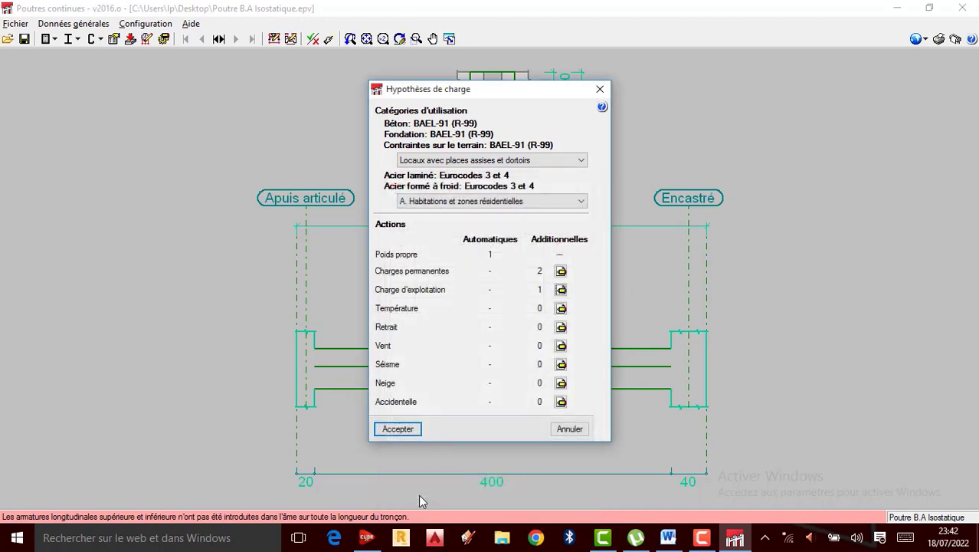
click(405, 430)
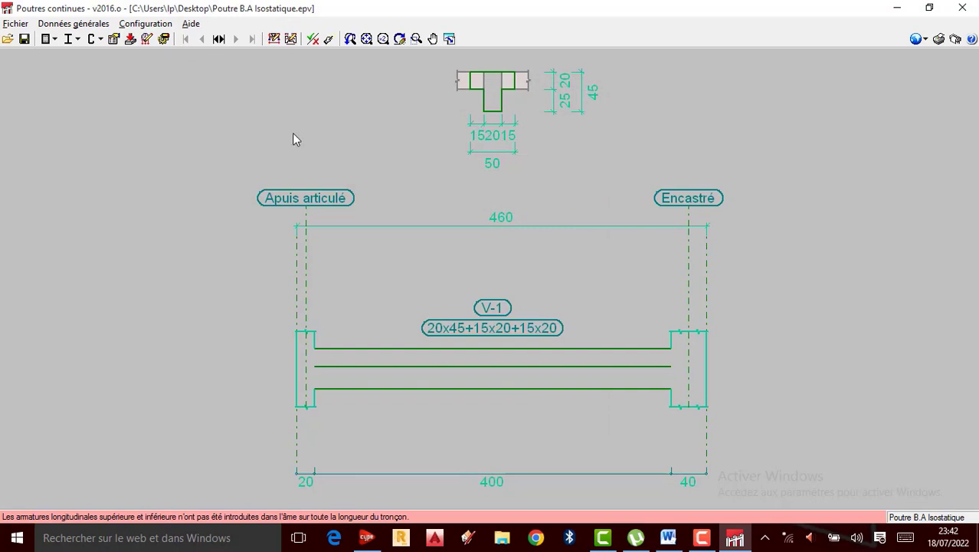
- Reopen the beam's geometry and load editor and display the loads of all hypotheses, with Poids propre as the viewed hypothesis
click(273, 39)
click(170, 26)
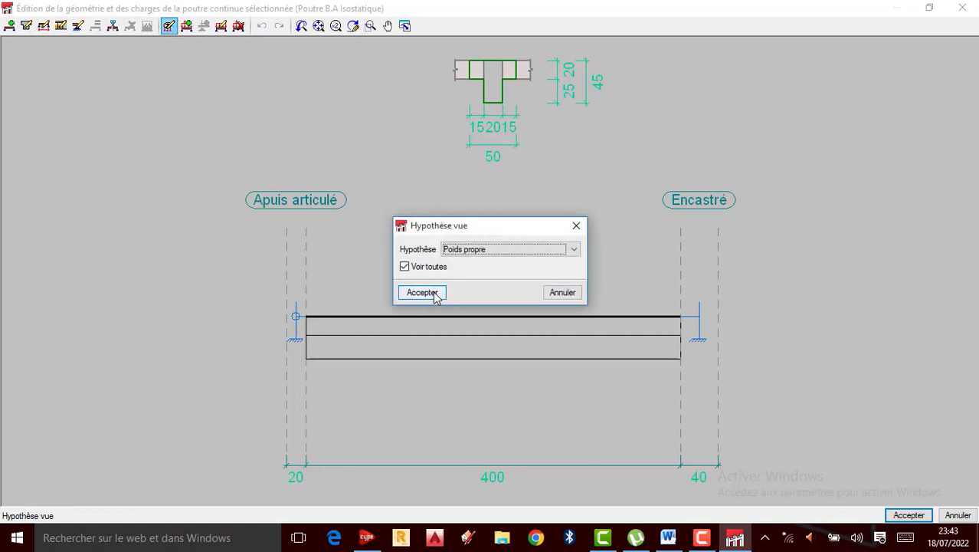
click(429, 295)
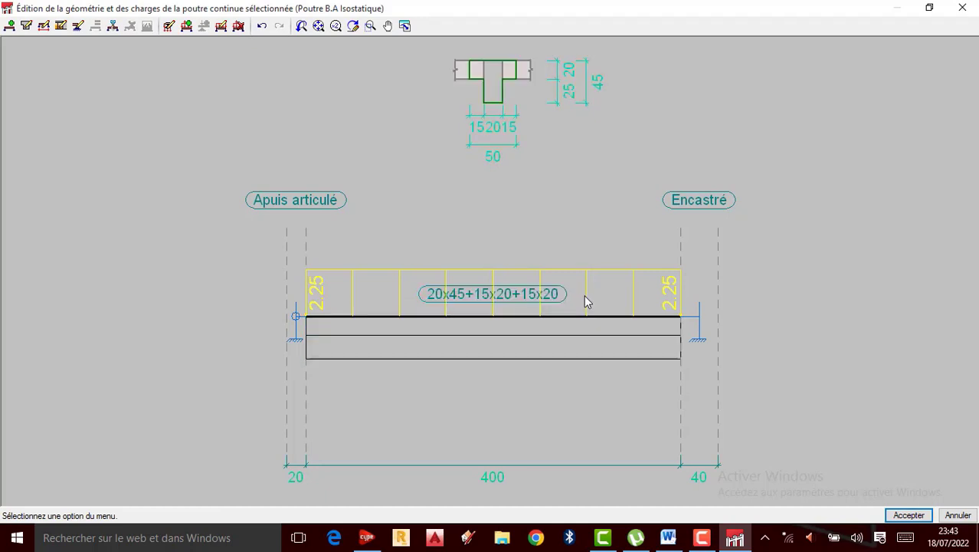
- Apply a uniformly distributed load of 5 kN/m to the span under the G1(Chappe) hypothesis
click(187, 27)
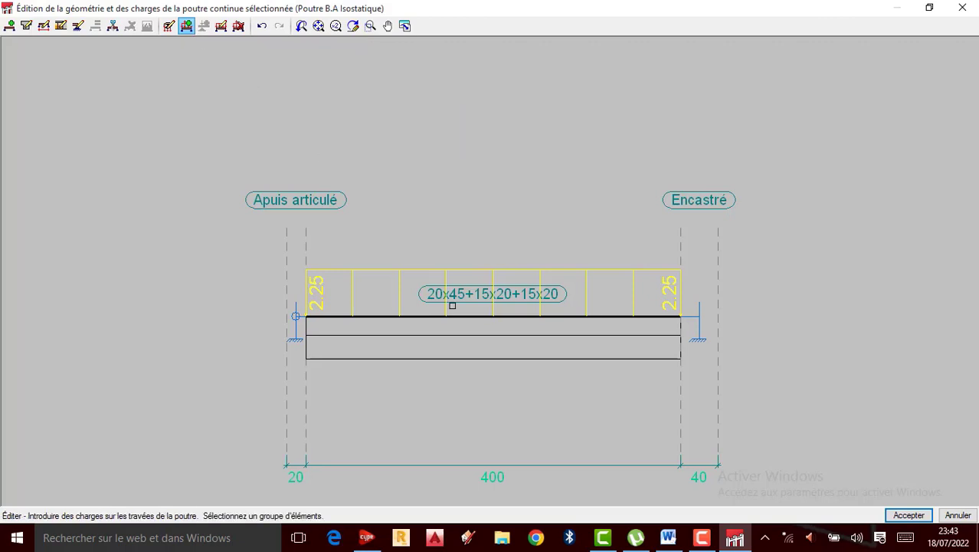
click(490, 332)
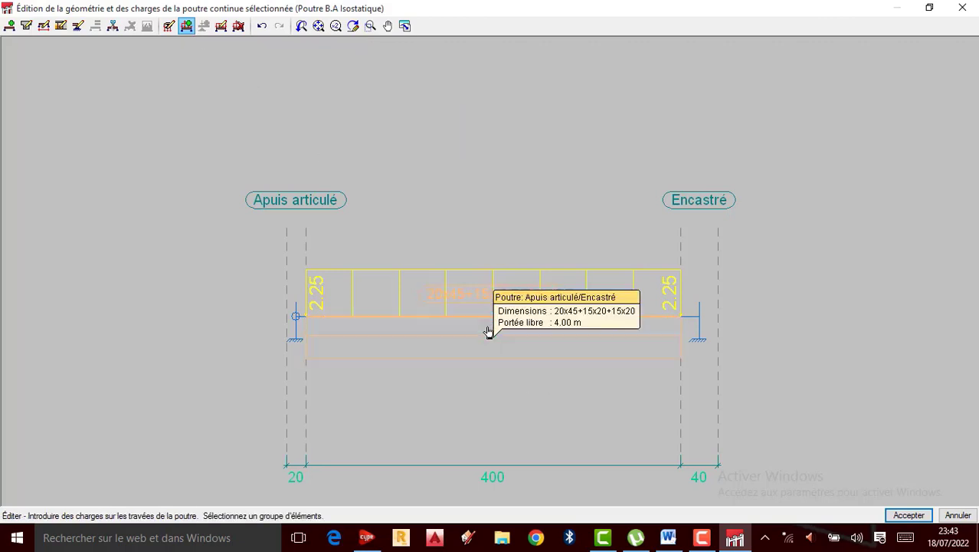
right_click(489, 332)
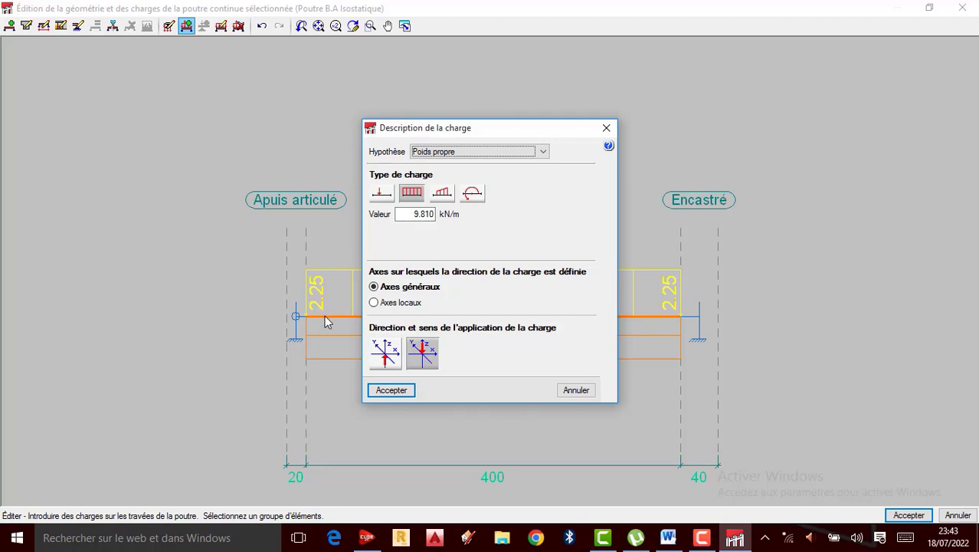
click(541, 153)
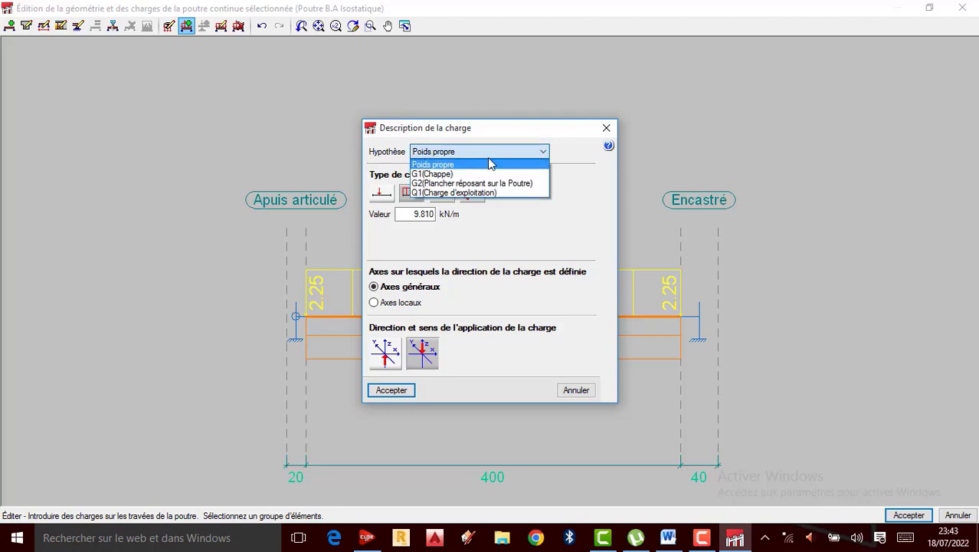
click(434, 175)
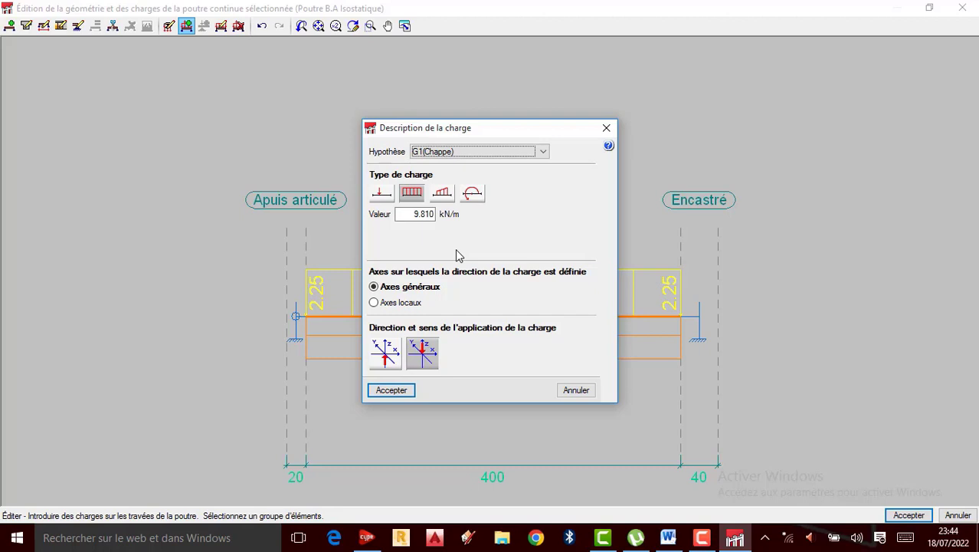
click(419, 213)
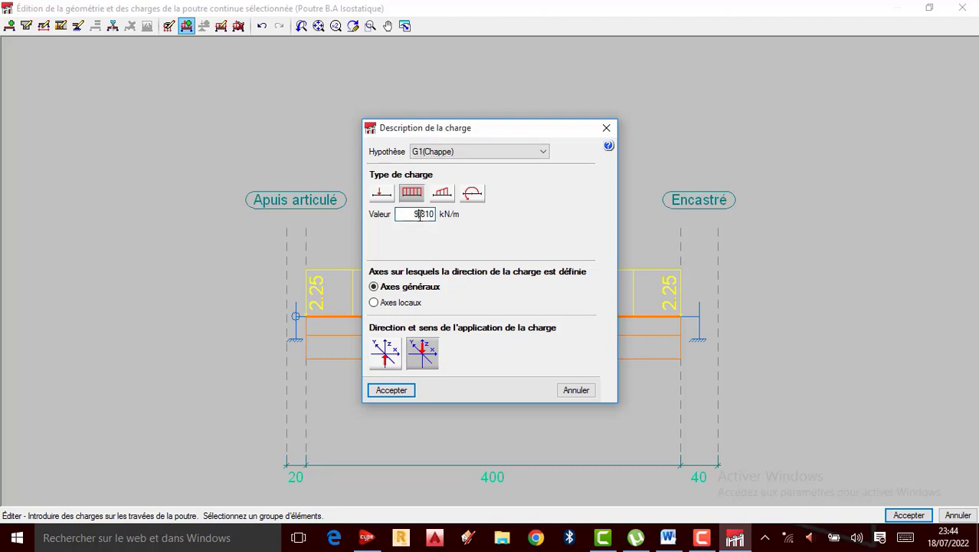
drag(409, 215, 465, 216)
text(5)
click(393, 390)
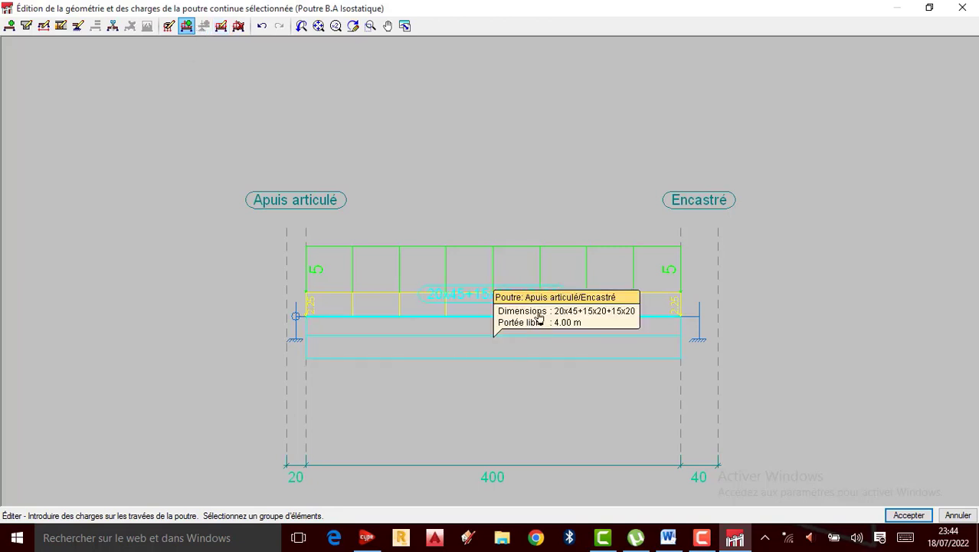
- Begin another uniformly distributed load on the span and assign it to the G2(Plancher réposant sur la Poutre) hypothesis
click(503, 341)
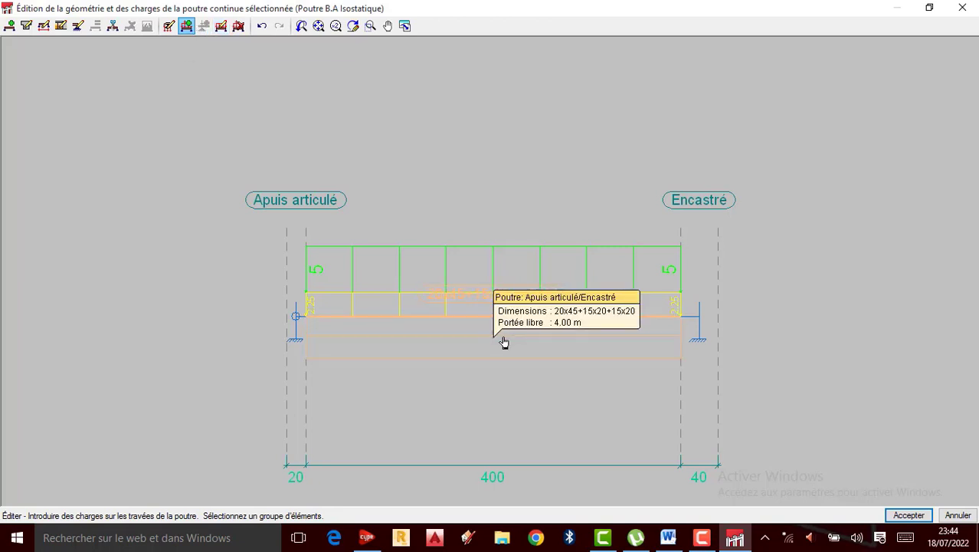
right_click(503, 338)
click(542, 152)
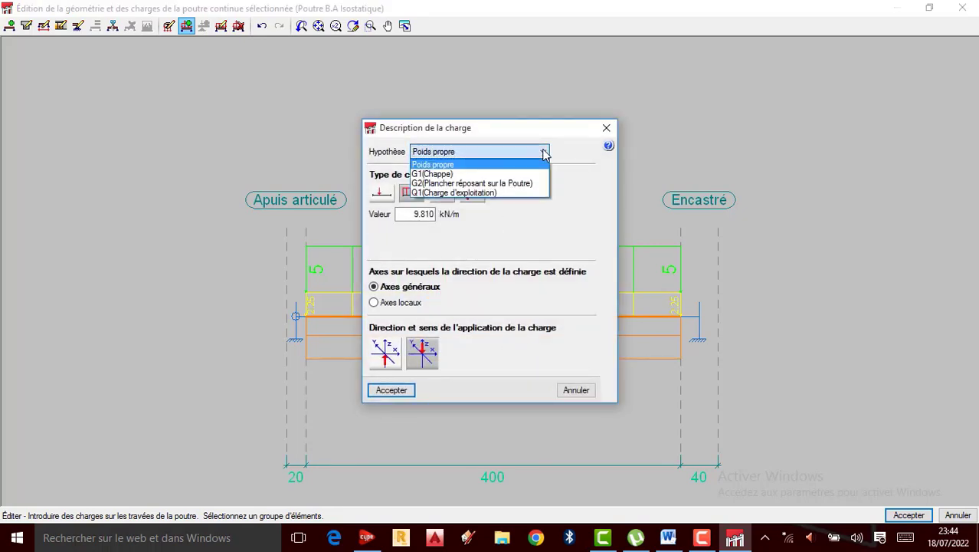
click(477, 184)
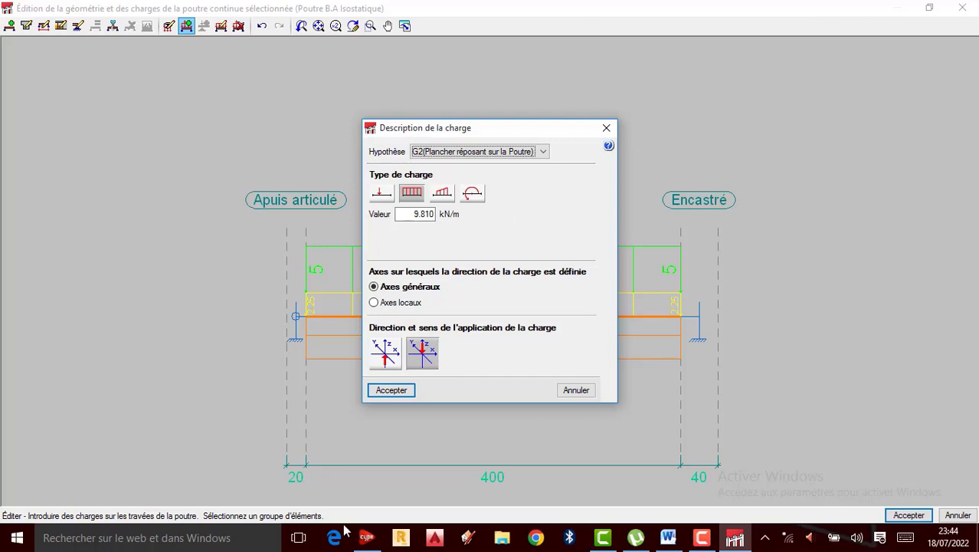
- Switch to the Windows Calculator, multiply 4 by 500 to work out the floor load, and close it
click(214, 545)
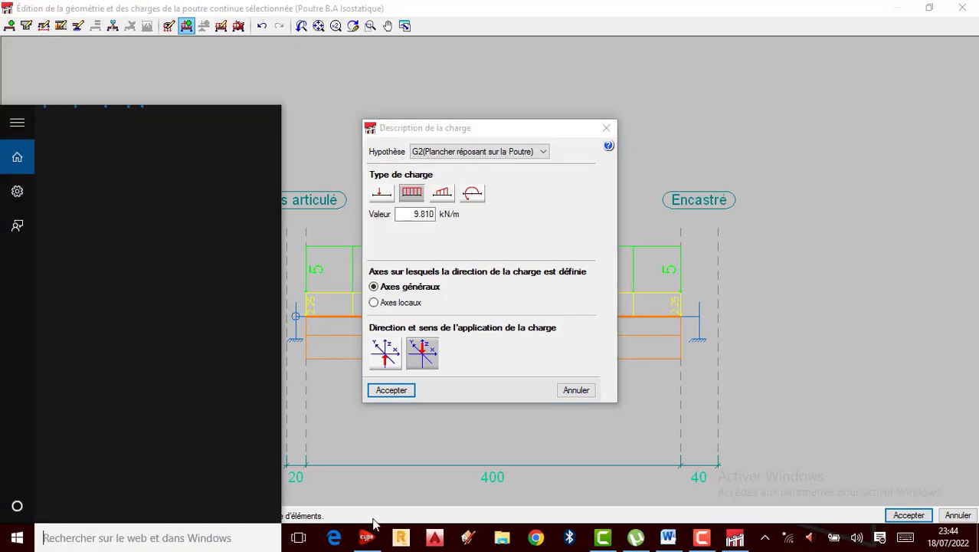
text(cal)
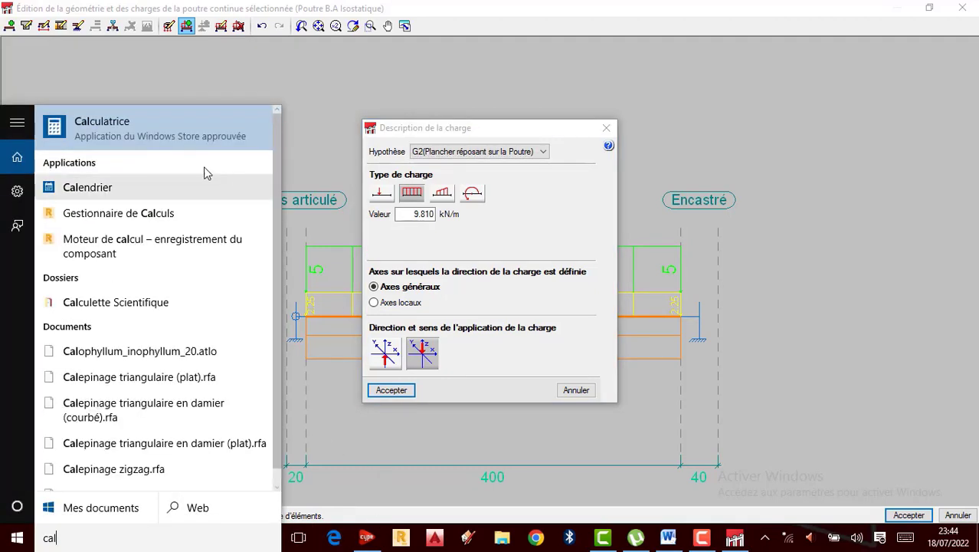
click(131, 125)
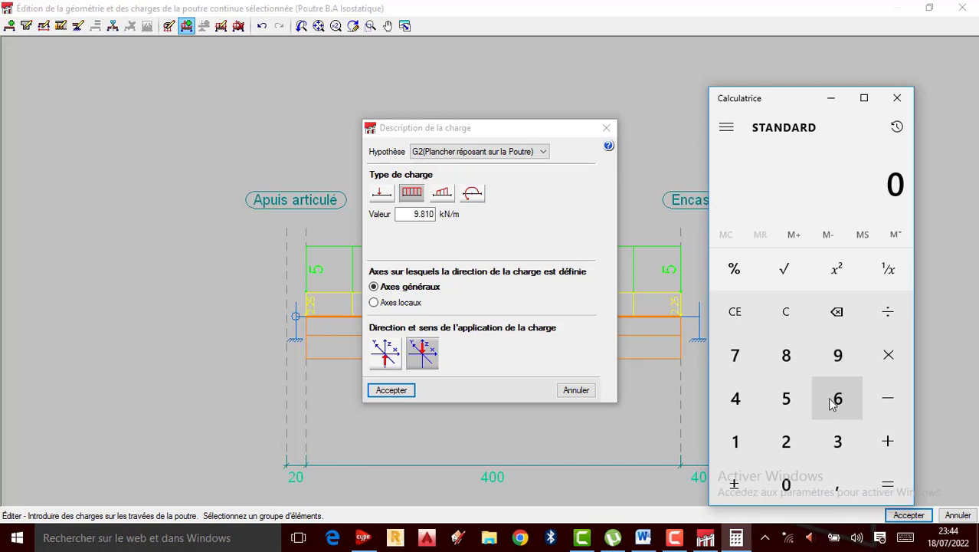
click(737, 407)
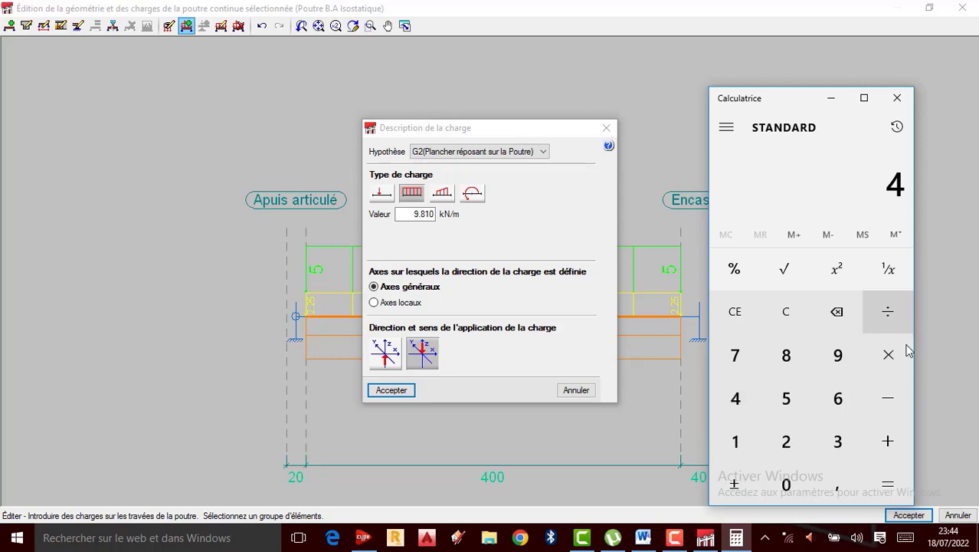
click(889, 365)
click(788, 404)
click(786, 485)
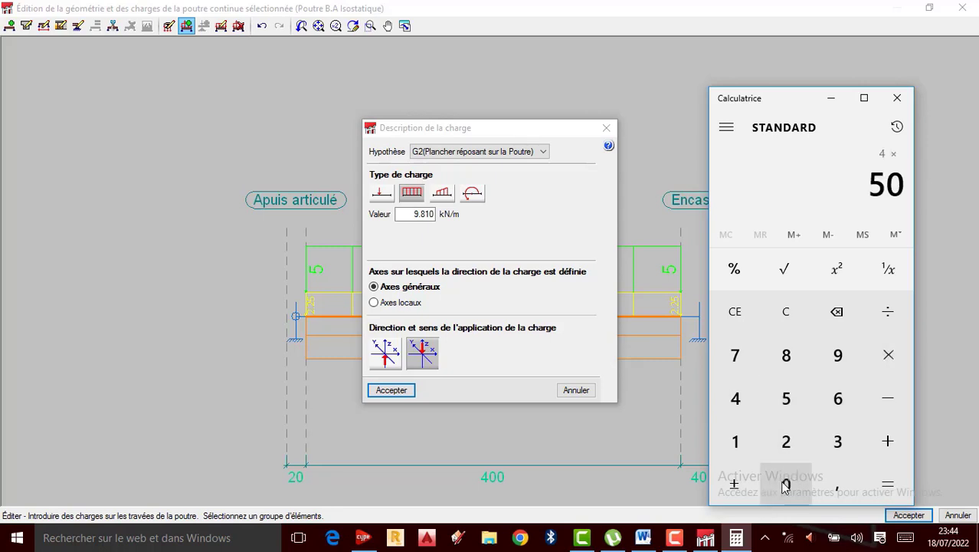
click(786, 484)
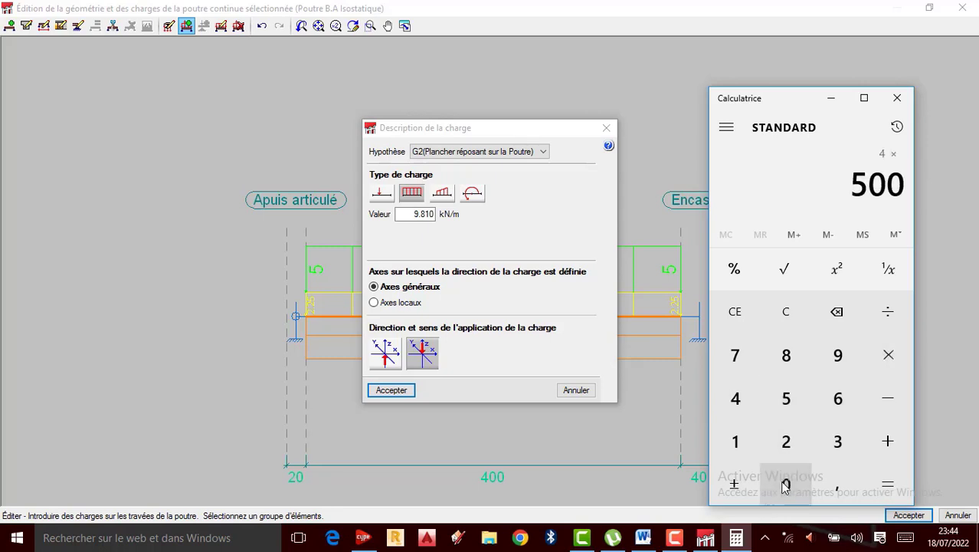
click(885, 484)
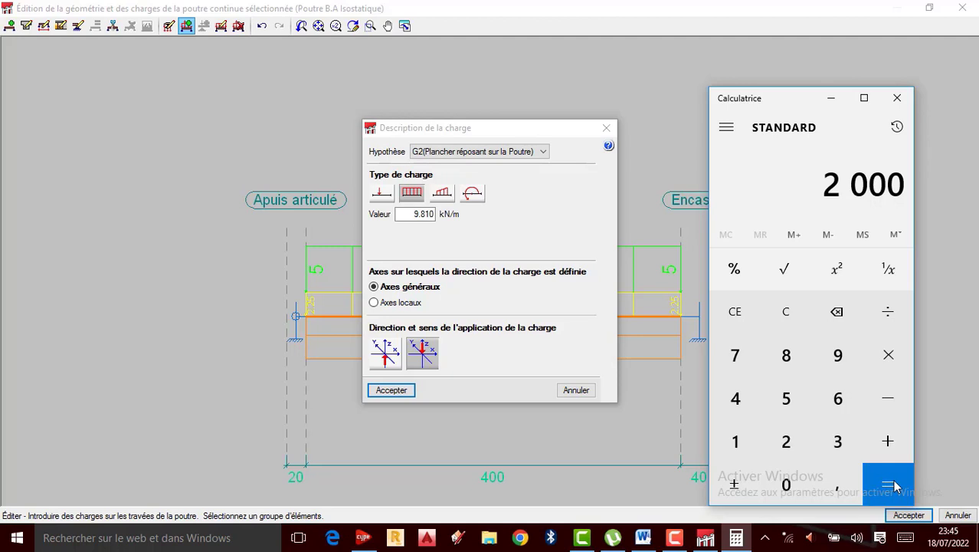
click(898, 97)
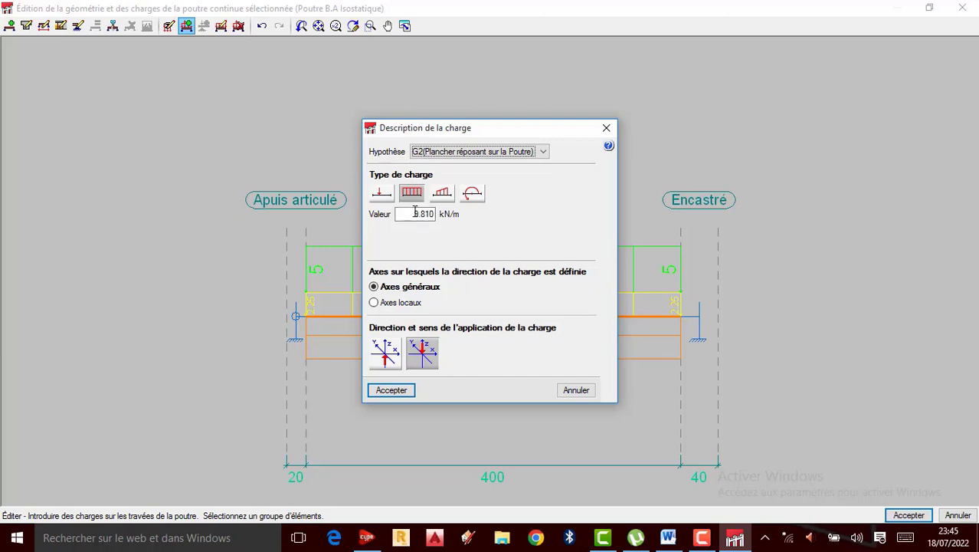
- Set the G2(Plancher réposant sur la Poutre) load to 20 kN/m and apply it to the span
drag(409, 213, 568, 247)
text(20)
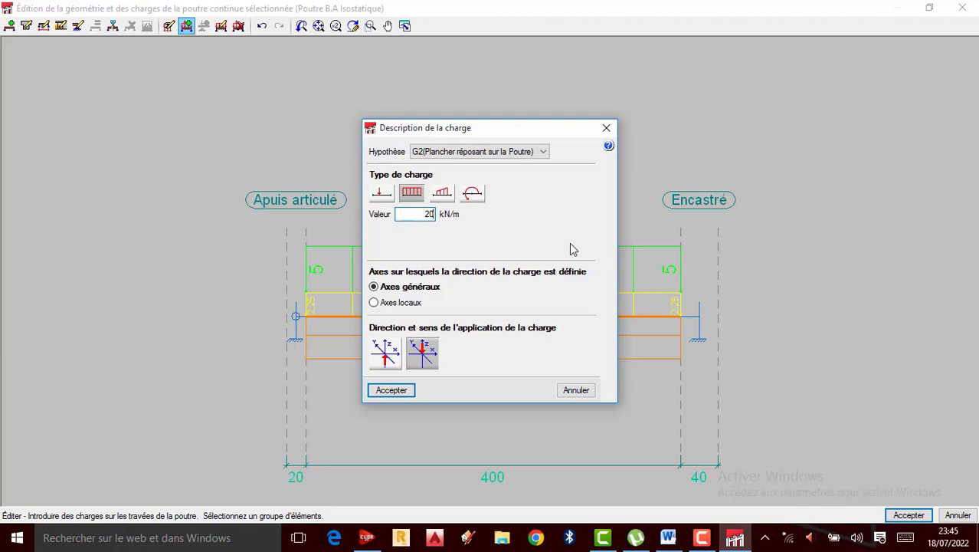
click(392, 390)
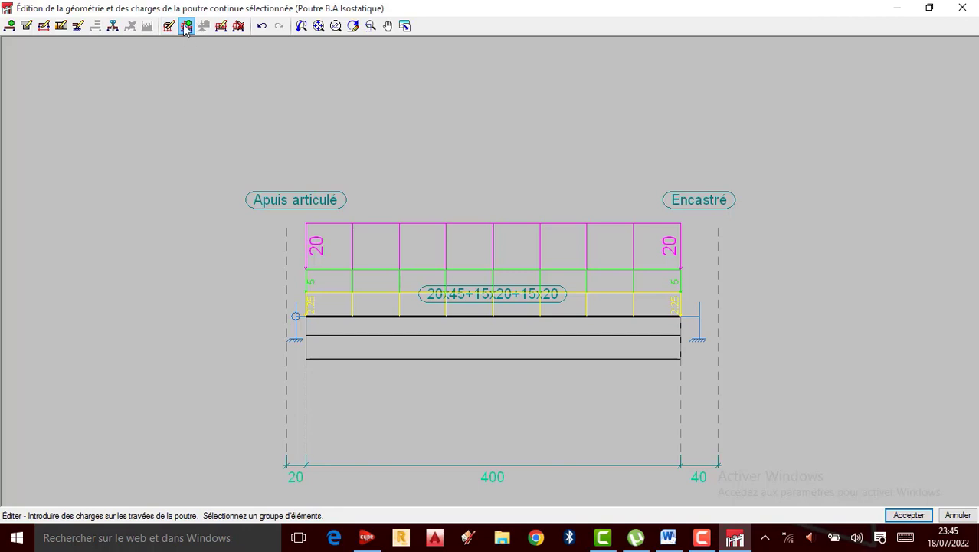
- Begin another uniformly distributed load on the span and assign it to the Q1(Charge d'exploitation) hypothesis
click(470, 345)
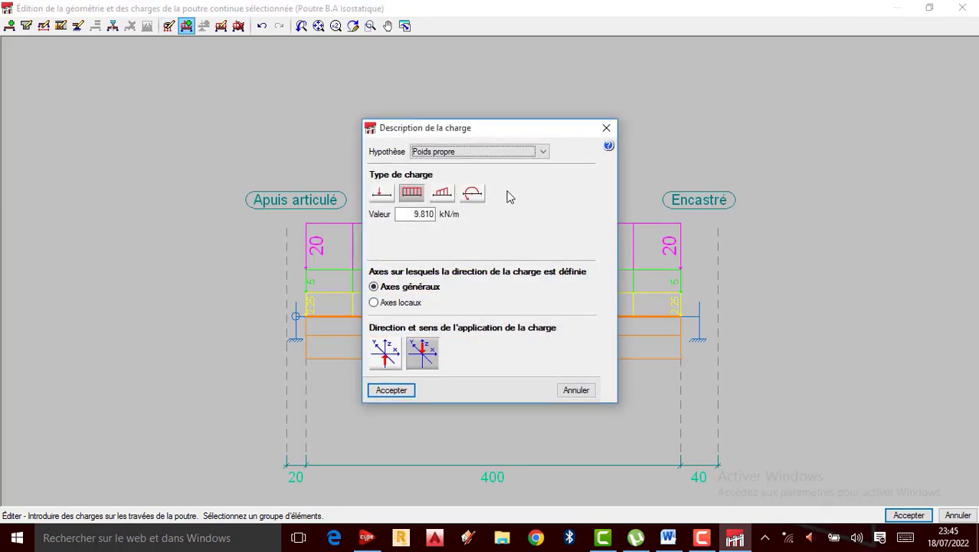
click(544, 153)
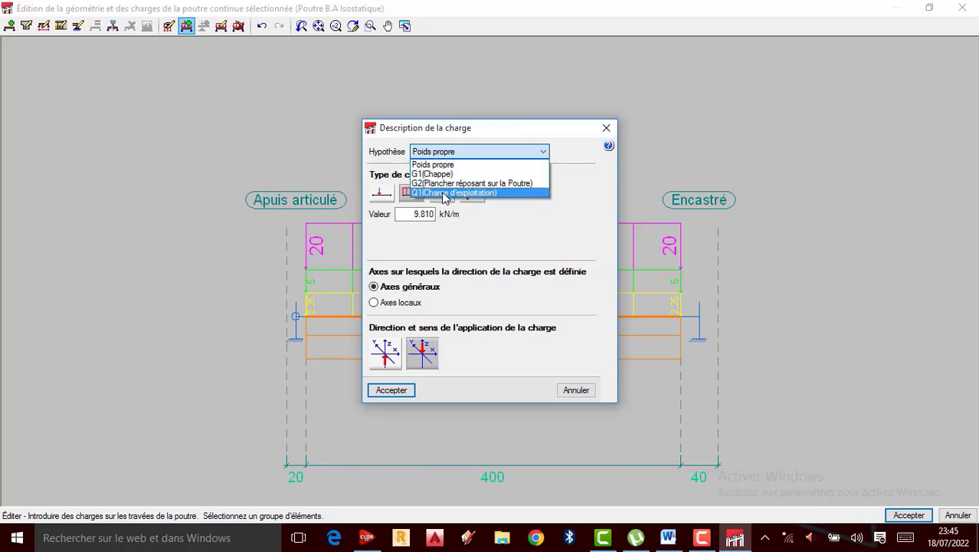
click(443, 195)
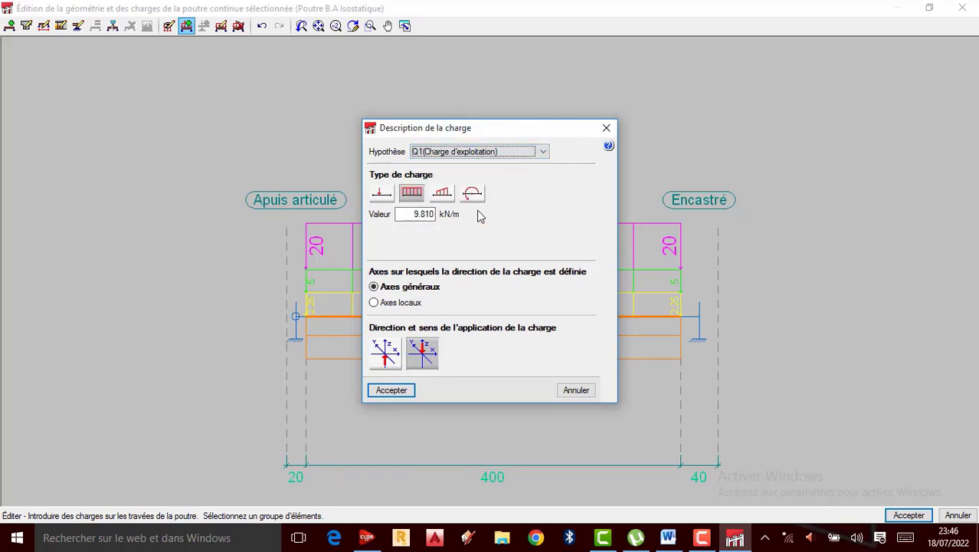
- Switch to the Windows Calculator, multiply 4 by 150 to work out the live load, and close it
click(141, 541)
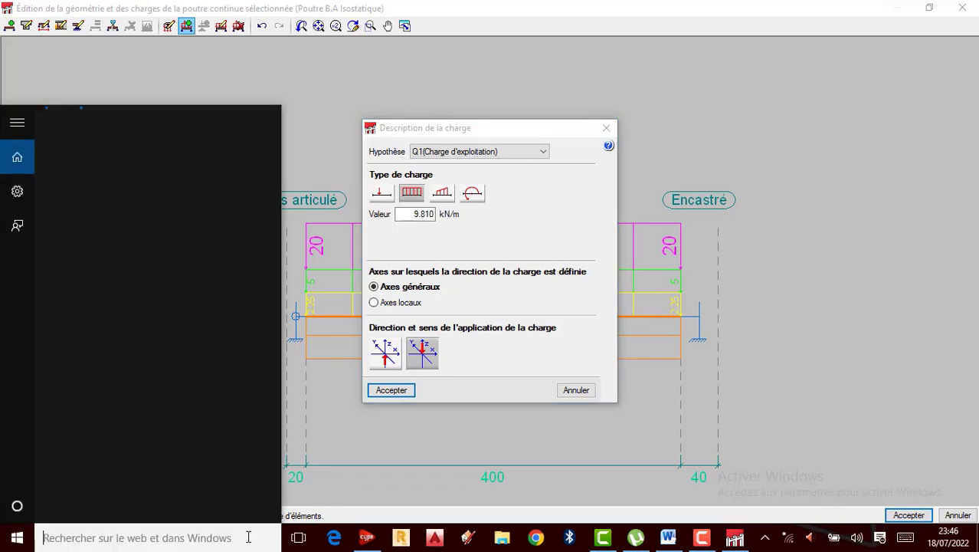
text(cqa)
key(BackSpace)
key(BackSpace)
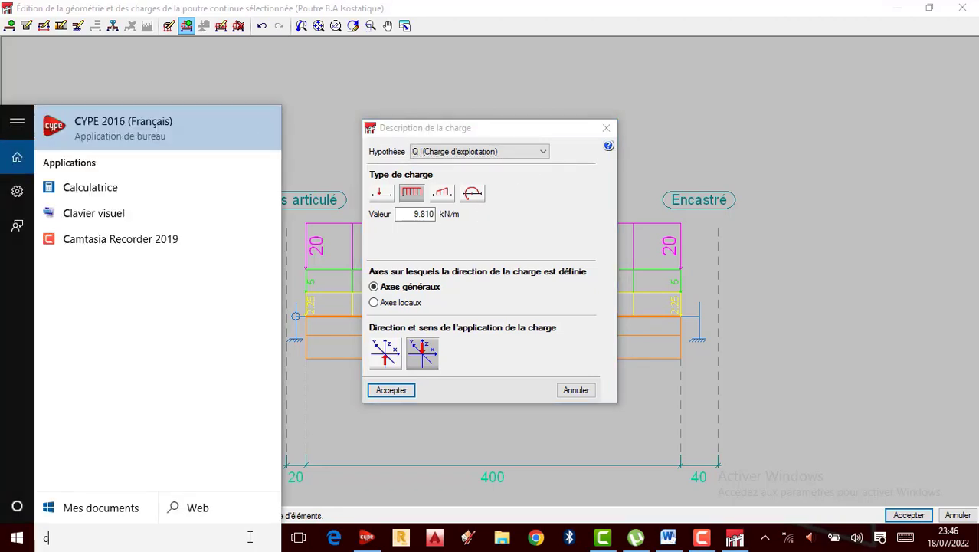
text(al)
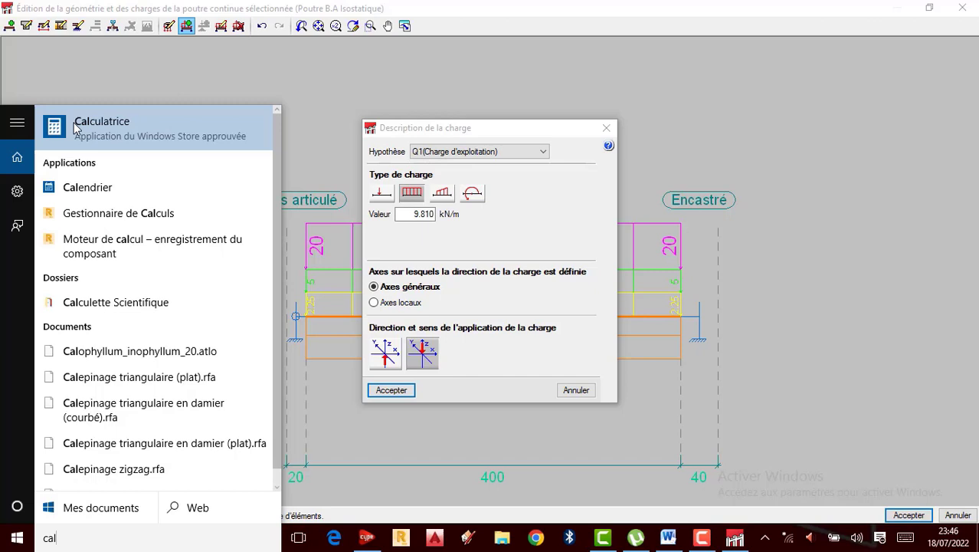
click(142, 135)
click(729, 381)
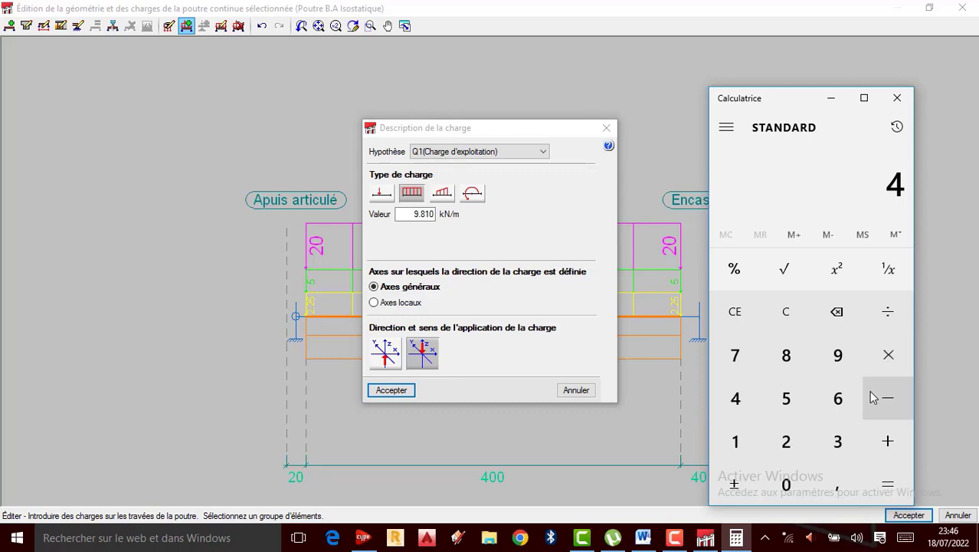
click(888, 354)
click(737, 443)
click(787, 399)
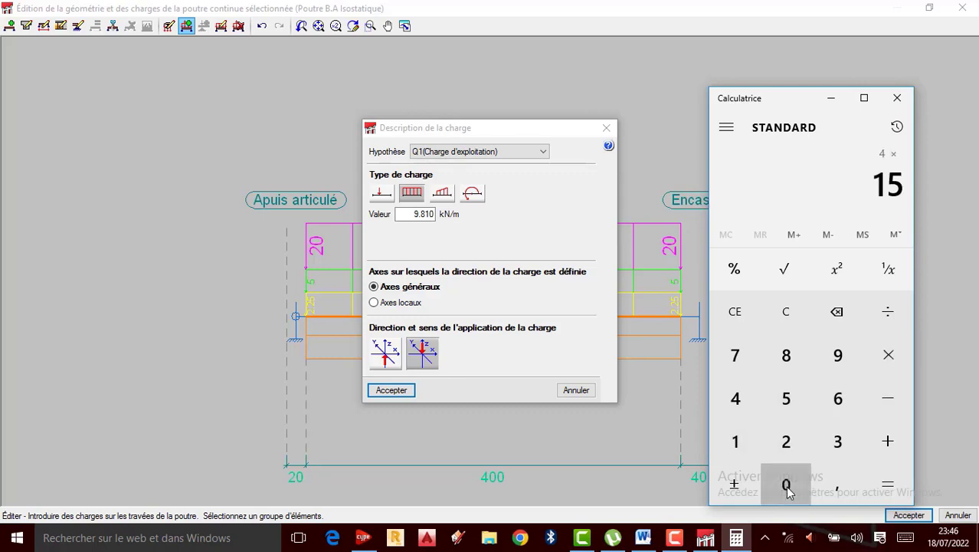
click(787, 487)
click(889, 484)
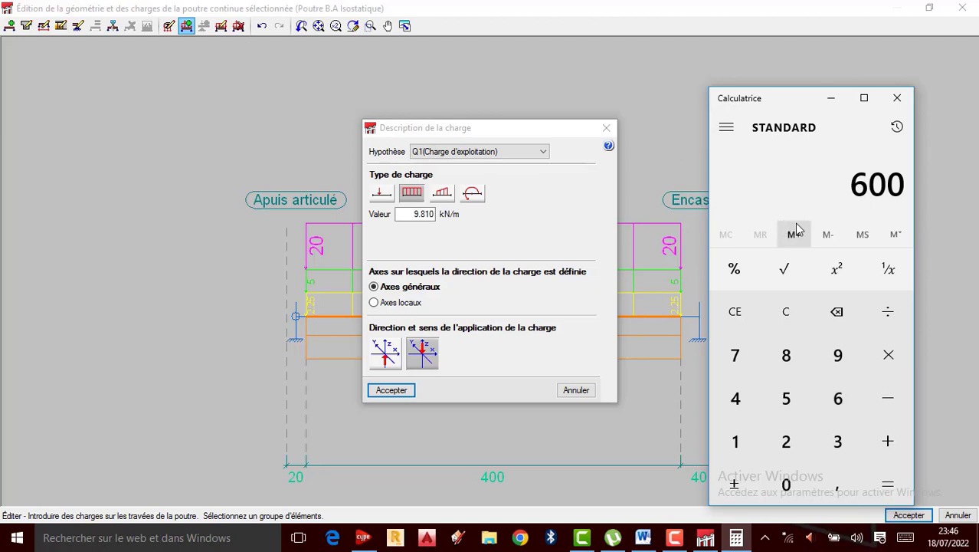
click(897, 99)
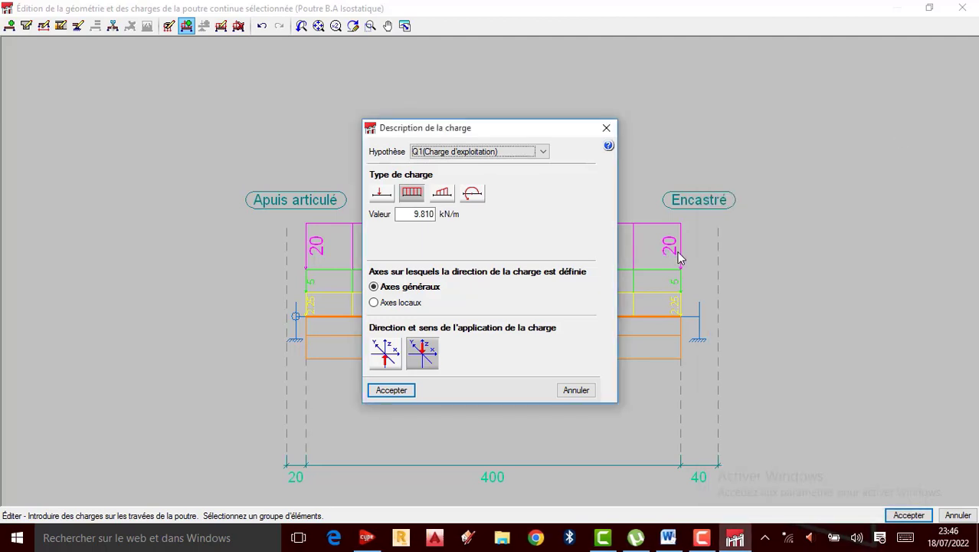
- Set the Q1(Charge d'exploitation) load to 6 kN/m, apply it to the span, and accept the beam's geometry and load edits
double_click(426, 214)
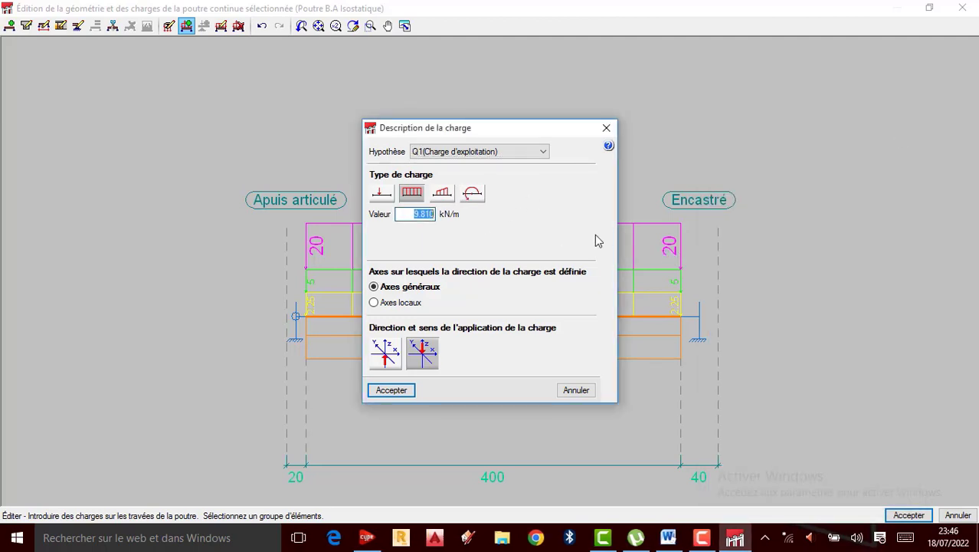
text(6)
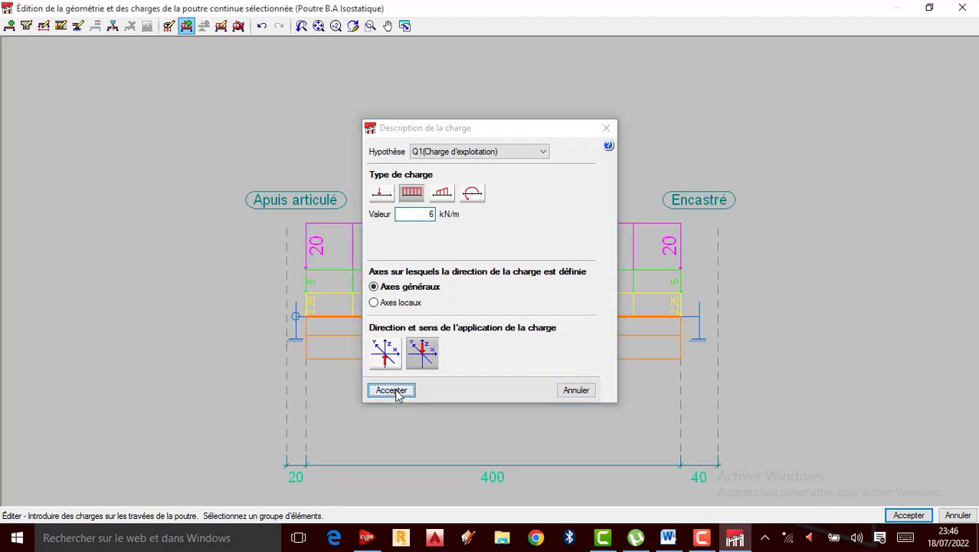
click(394, 392)
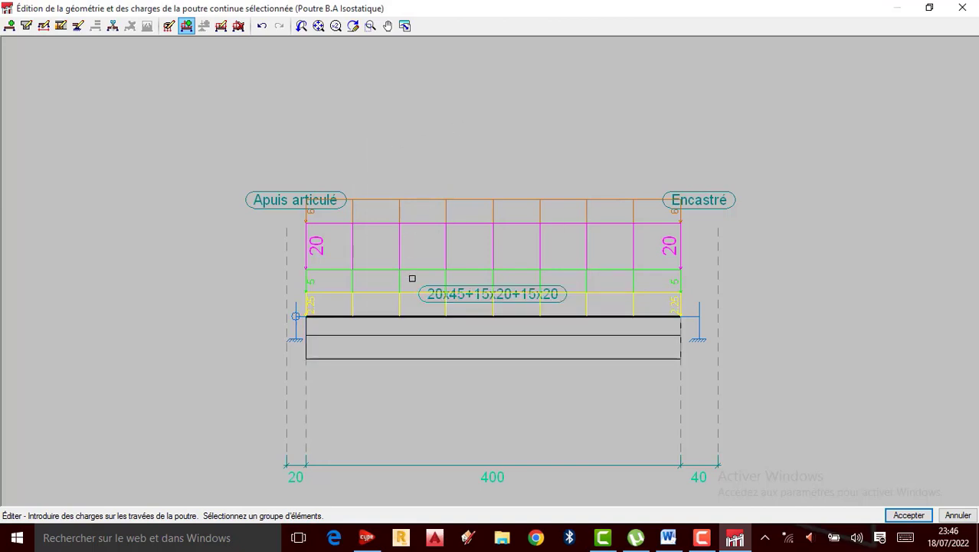
click(908, 515)
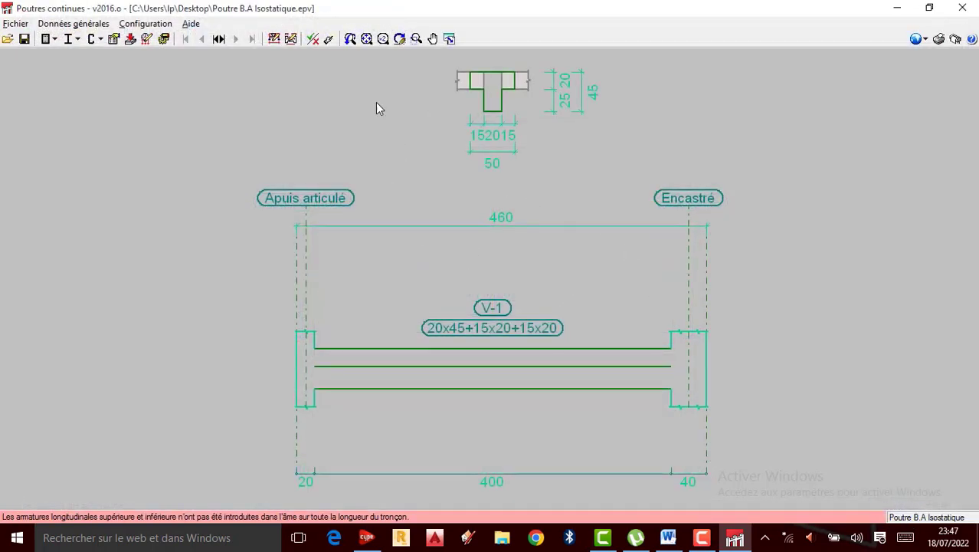
- Reopen the beam's geometry and load editor, display the loads of all hypotheses to review them, and return to the main view
click(273, 39)
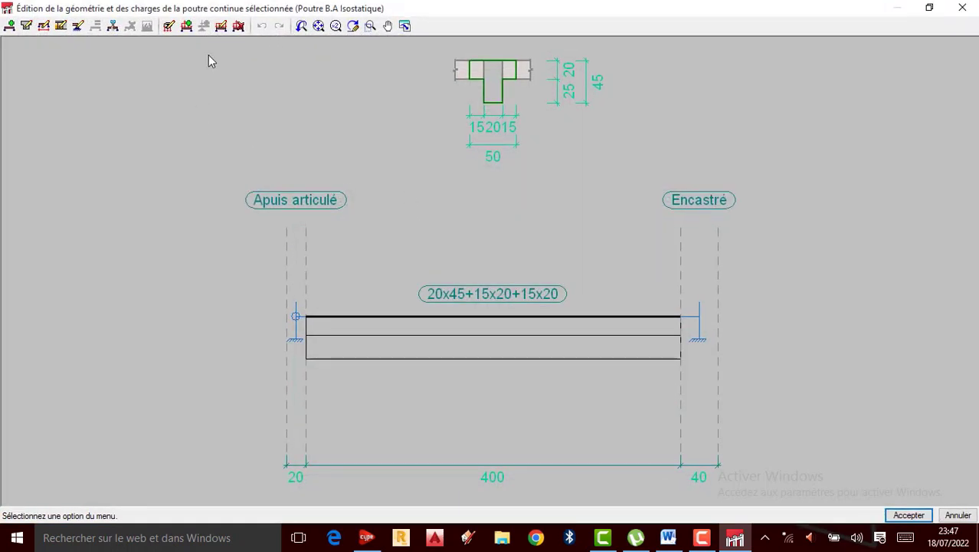
click(168, 26)
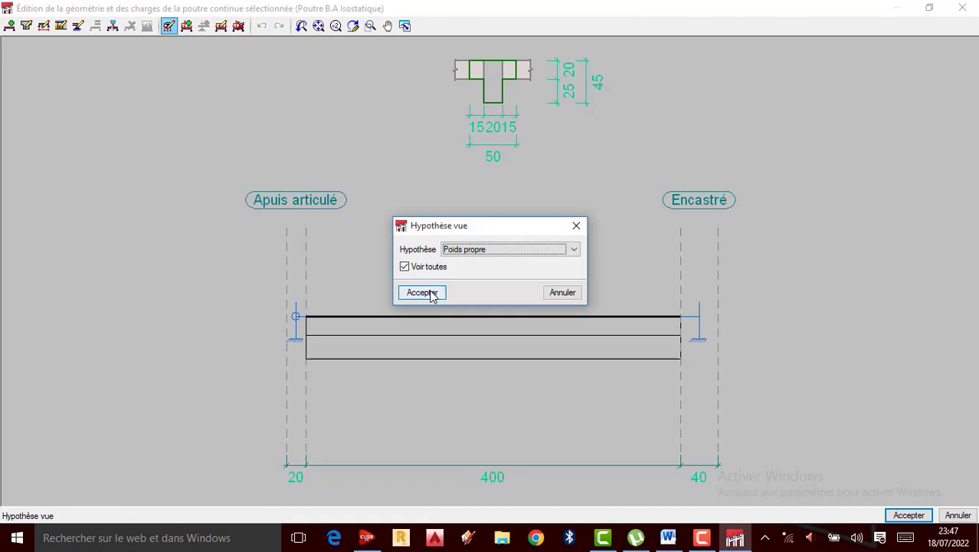
click(429, 292)
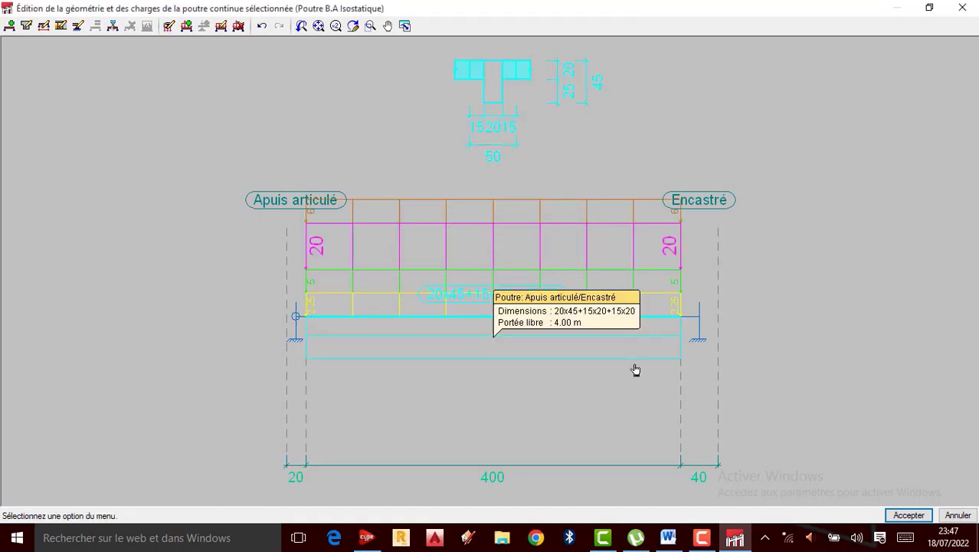
click(703, 538)
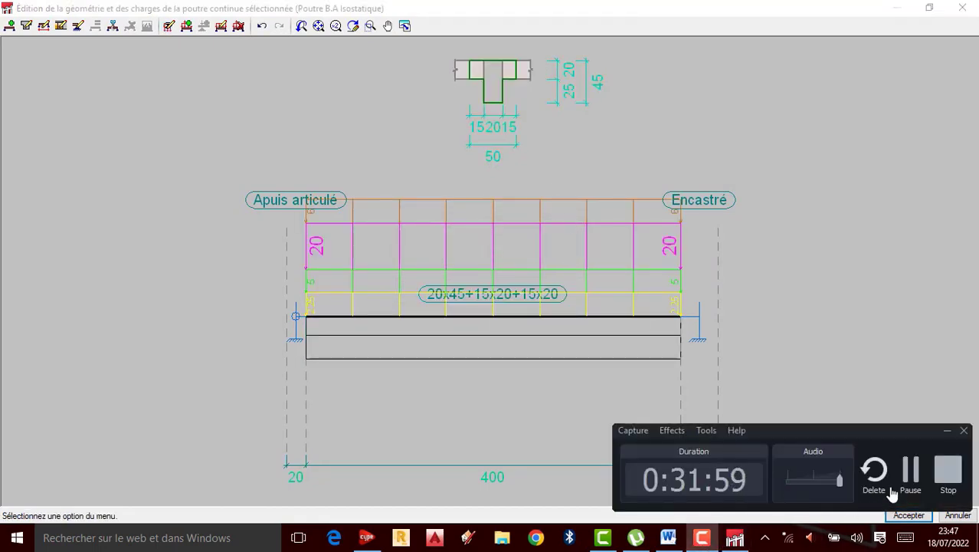
click(910, 515)
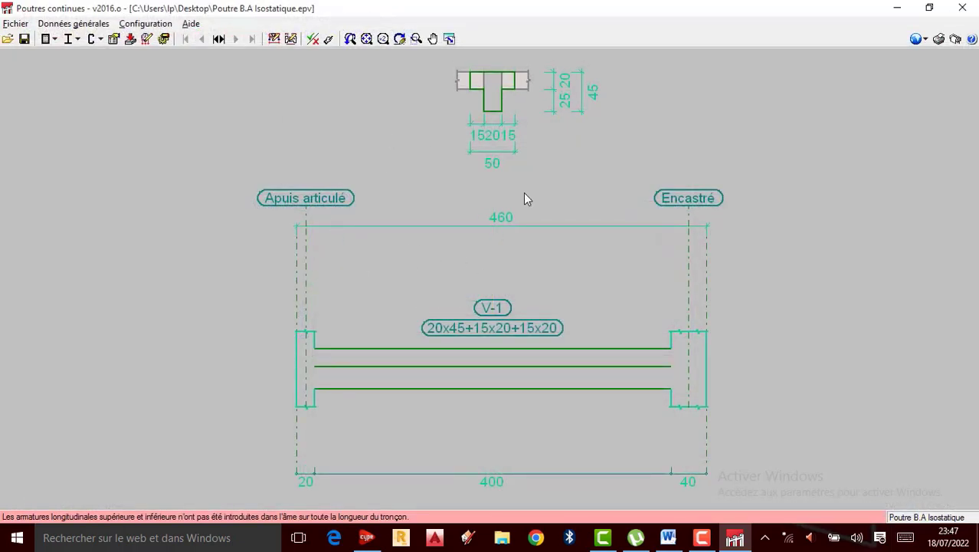
- Run the automatic reinforcement design of the beam and open the complete list of verifications performed
scroll(524, 193, down, 2)
scroll(465, 240, up, 1)
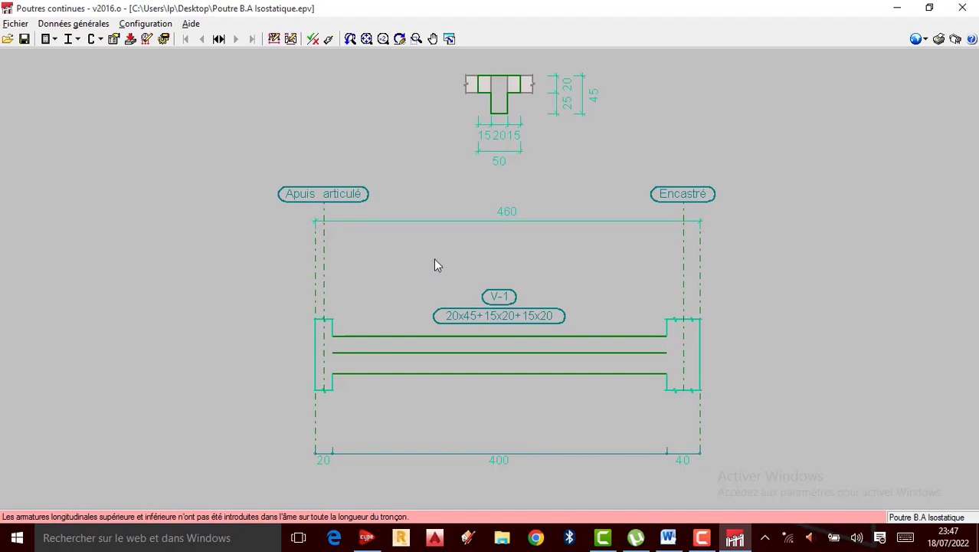
click(329, 40)
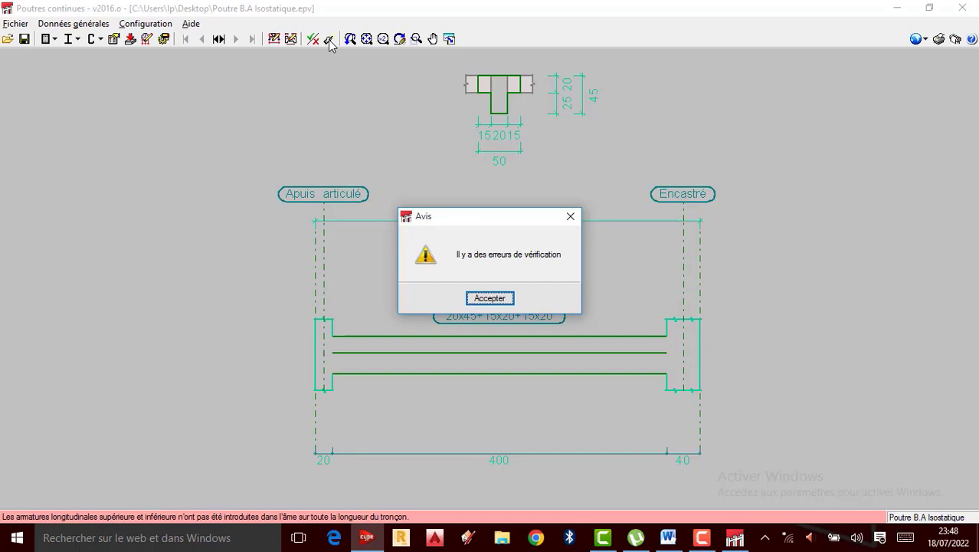
click(498, 299)
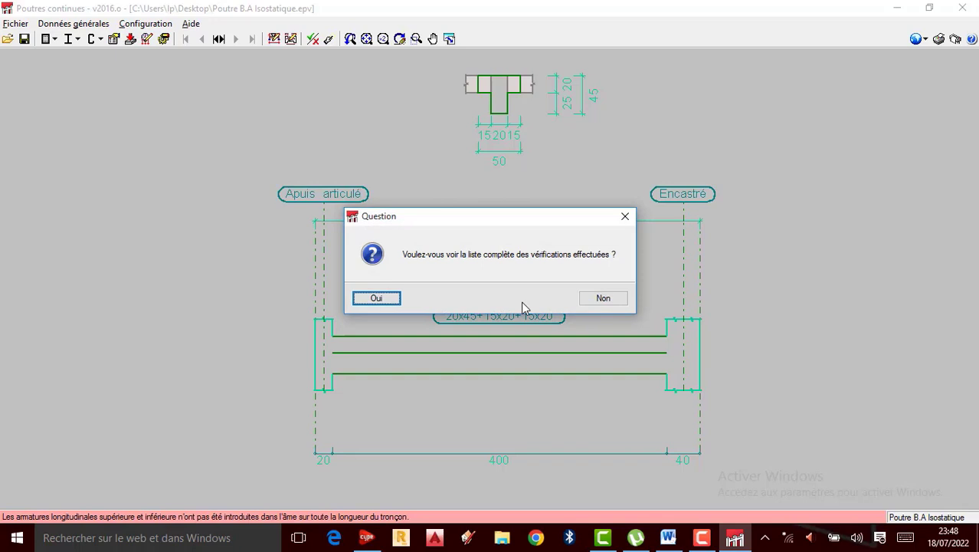
click(383, 298)
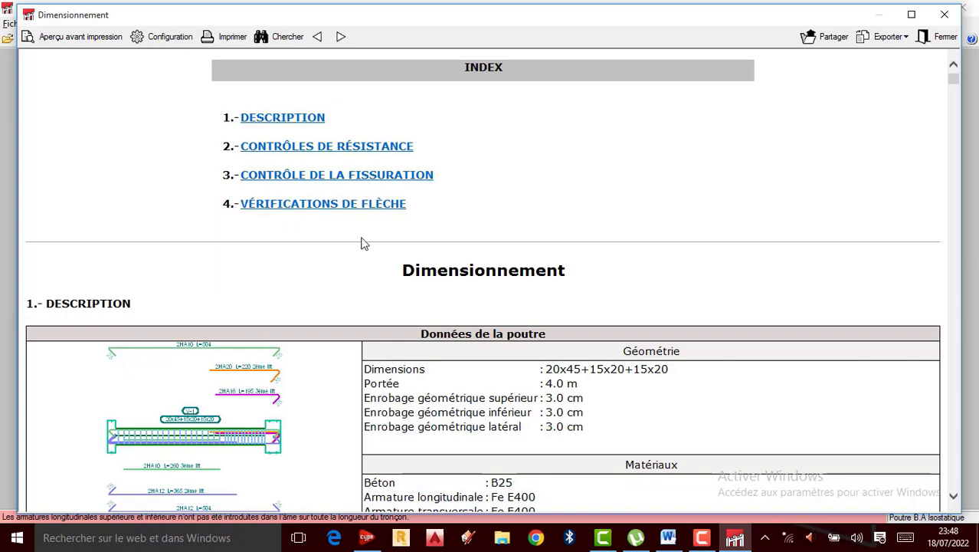
- Examine the design report's beam description and the longitudinal reinforcement spacing and bar diameter checks
scroll(406, 333, down, 2)
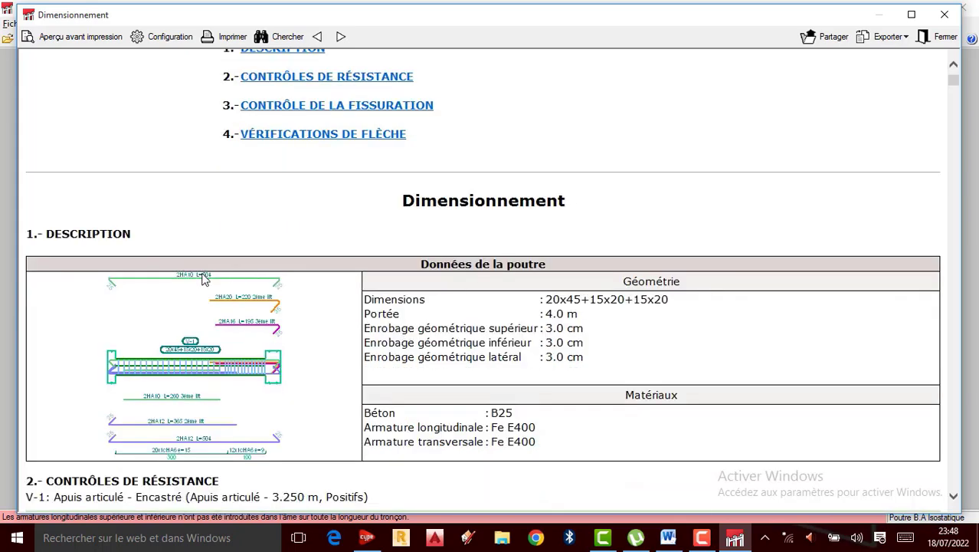
scroll(205, 277, down, 2)
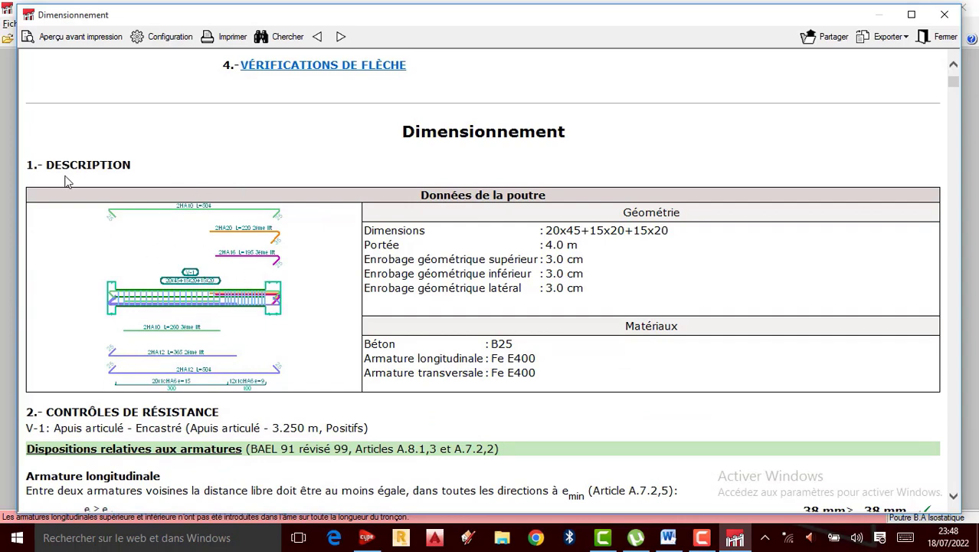
scroll(571, 318, down, 4)
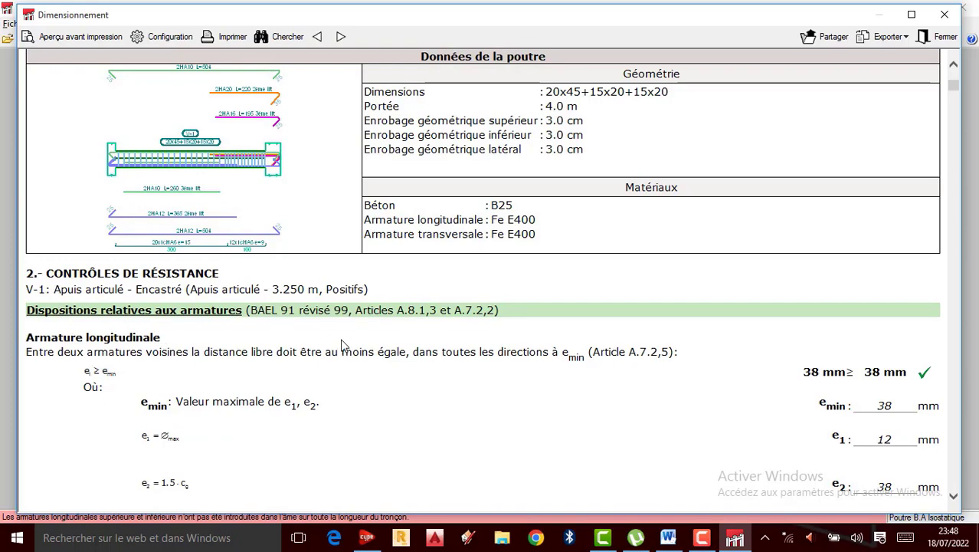
scroll(357, 339, down, 2)
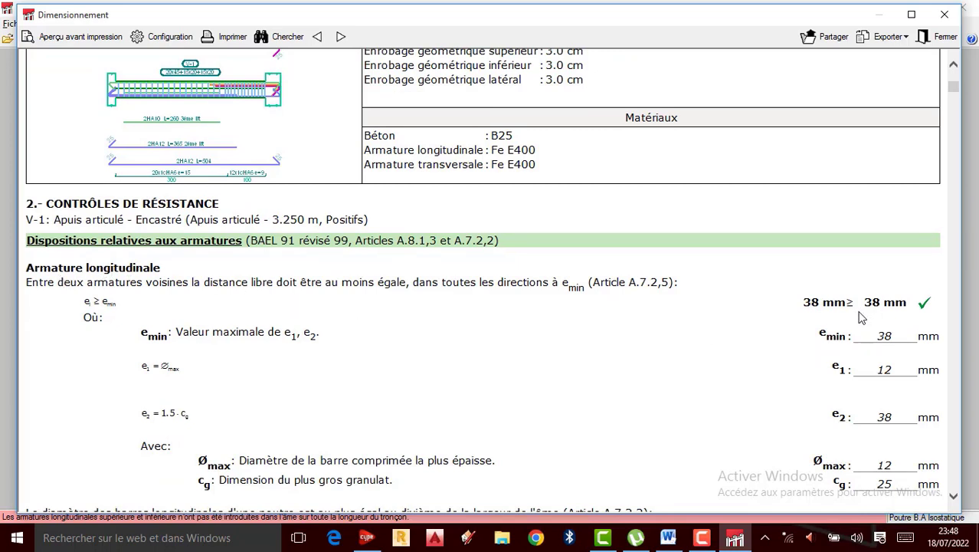
scroll(860, 317, down, 2)
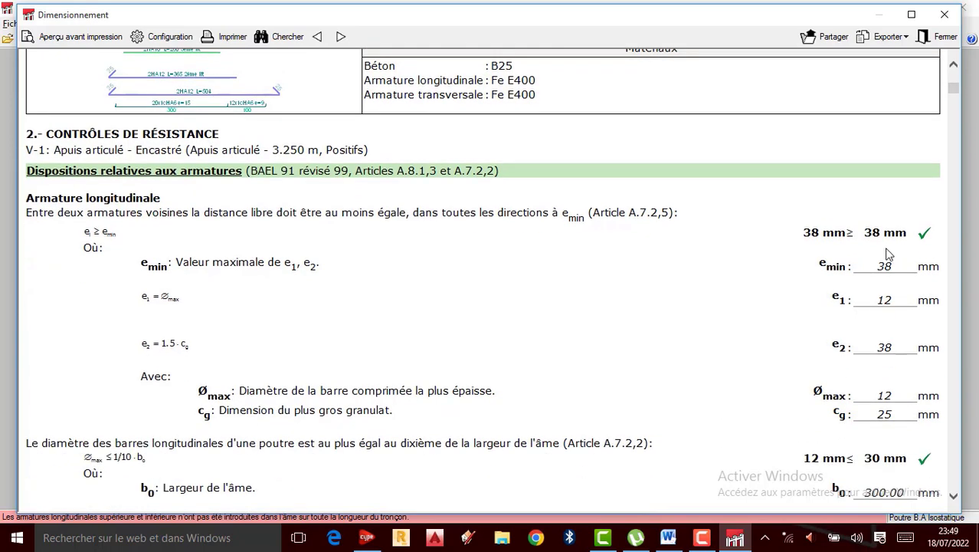
scroll(881, 289, down, 2)
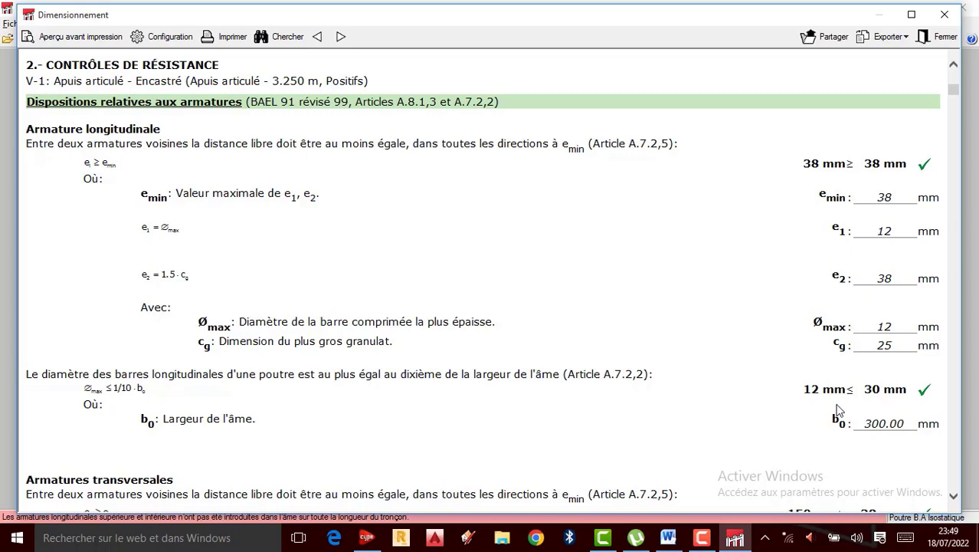
- Examine the report's transverse reinforcement spacing checks and the minimum and maximum reinforcement checks under positive bending
scroll(835, 409, down, 5)
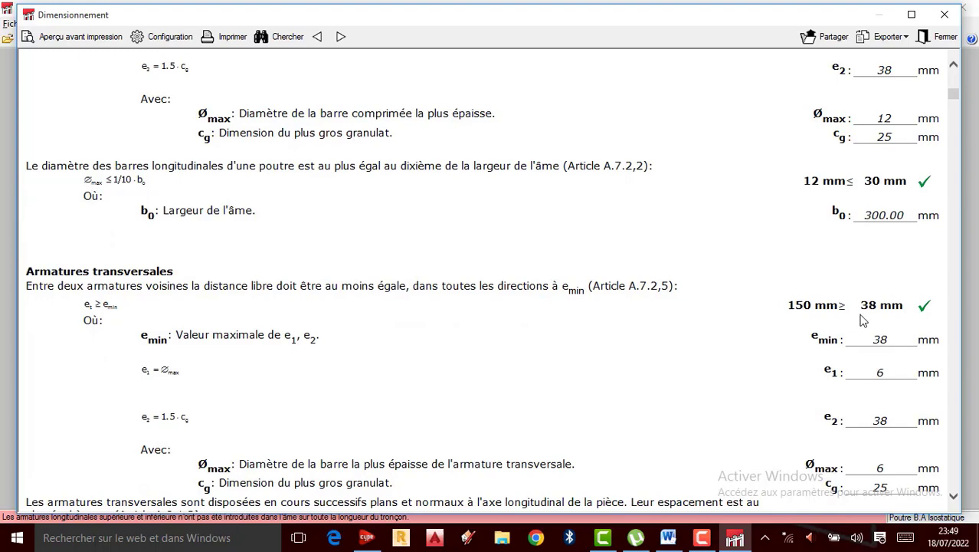
scroll(712, 341, down, 5)
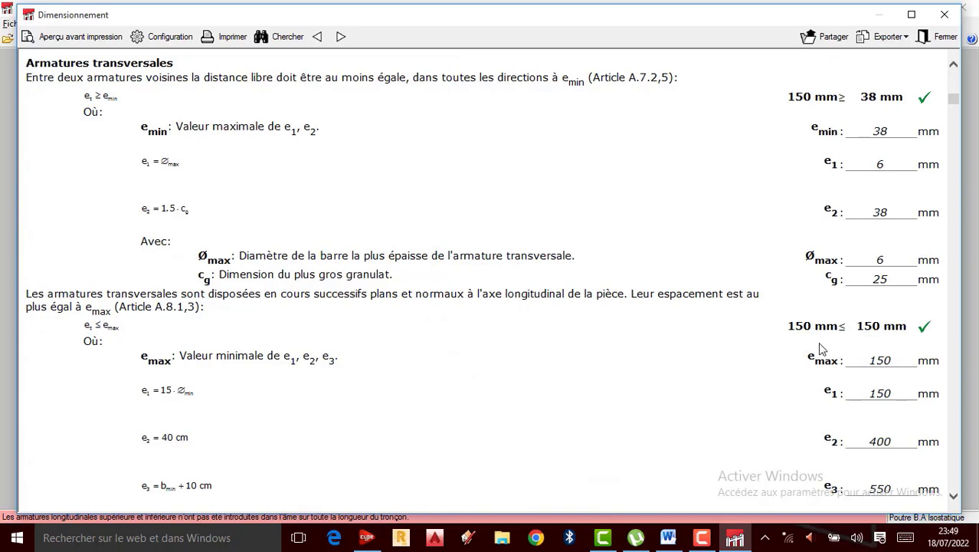
scroll(822, 349, down, 2)
scroll(819, 343, down, 2)
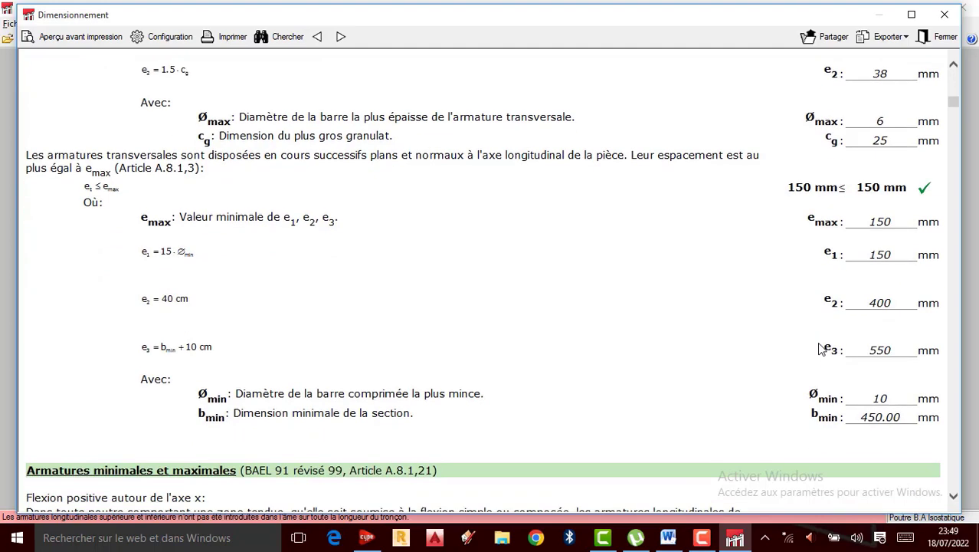
scroll(821, 349, down, 4)
scroll(821, 349, down, 2)
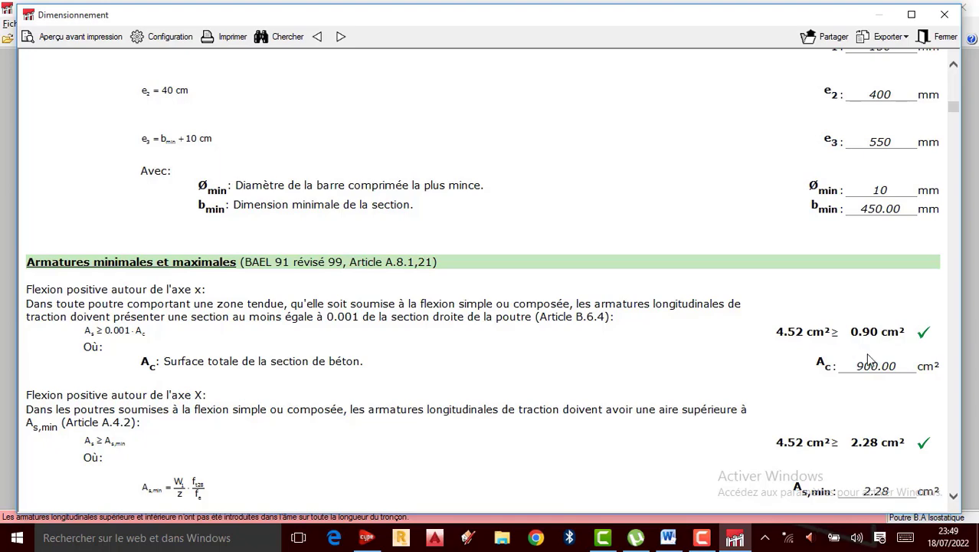
scroll(868, 359, down, 2)
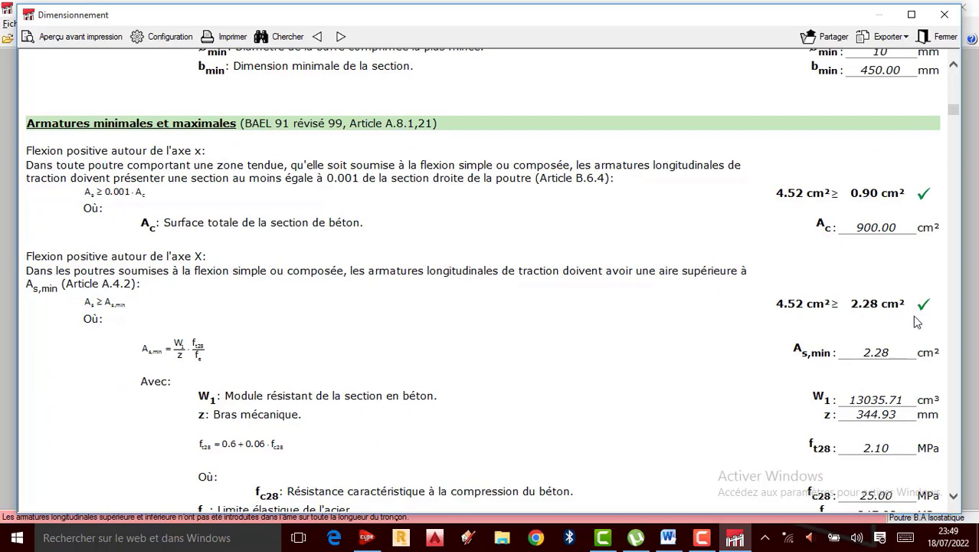
scroll(867, 323, down, 2)
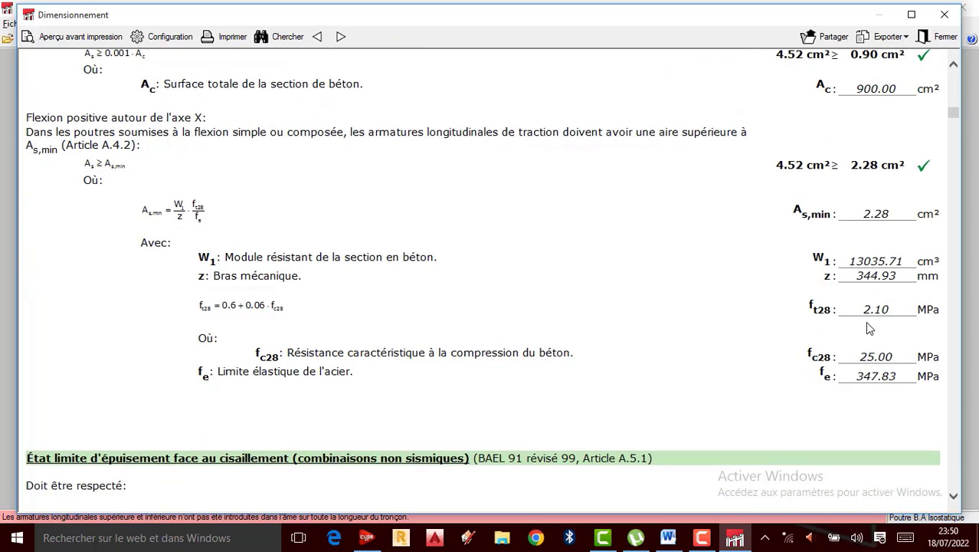
- Examine the report's shear limit state check under positive bending, including transverse reinforcement spacing, minimum quantity and maximum diameter
scroll(870, 328, down, 1)
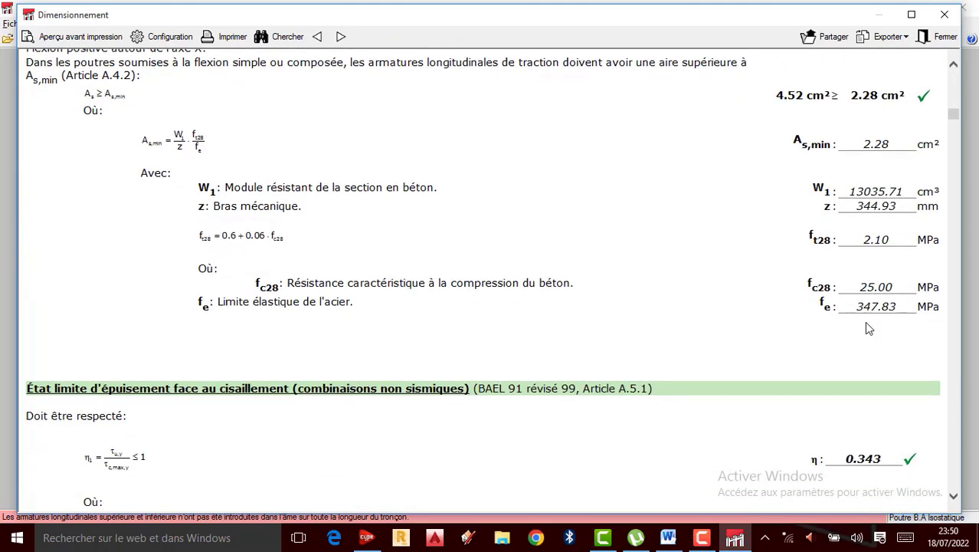
scroll(868, 327, down, 1)
scroll(868, 327, down, 1)
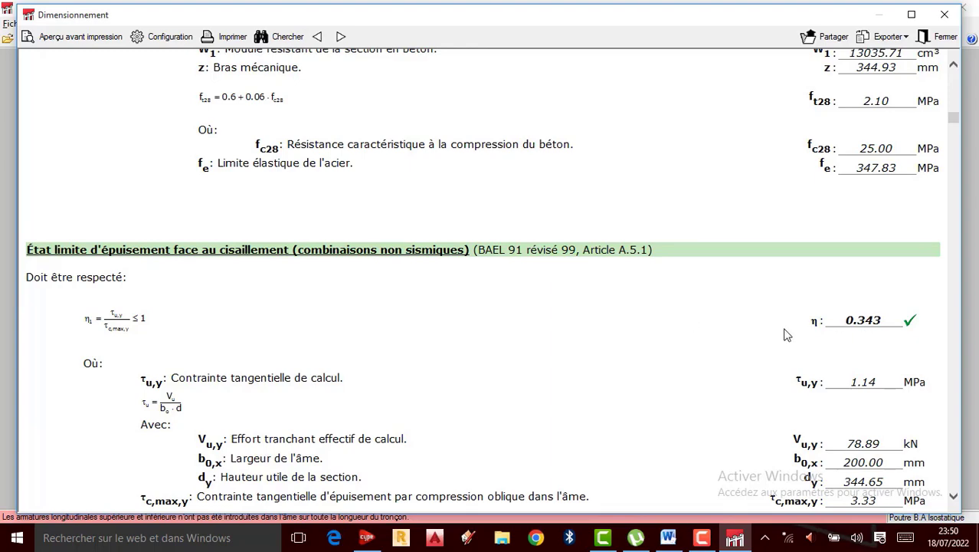
scroll(860, 343, down, 8)
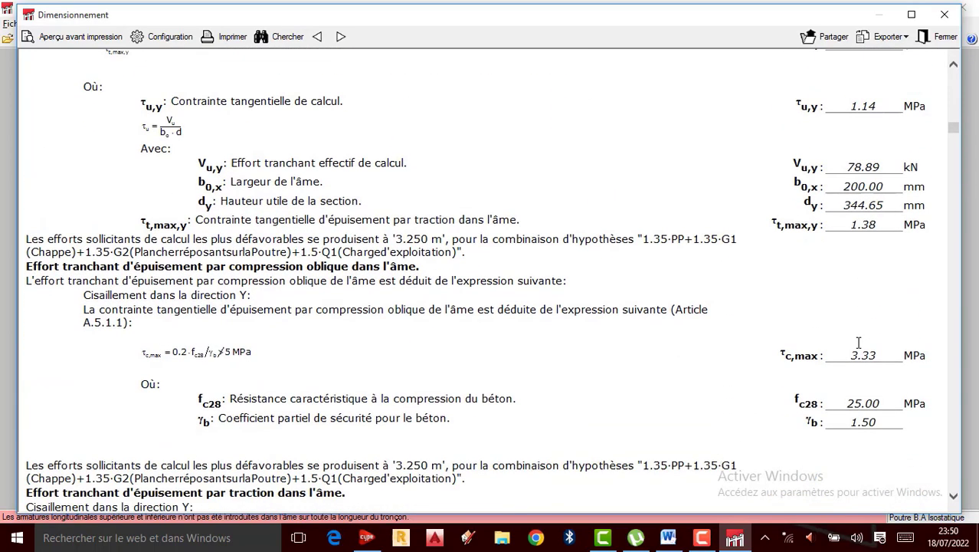
scroll(858, 343, down, 9)
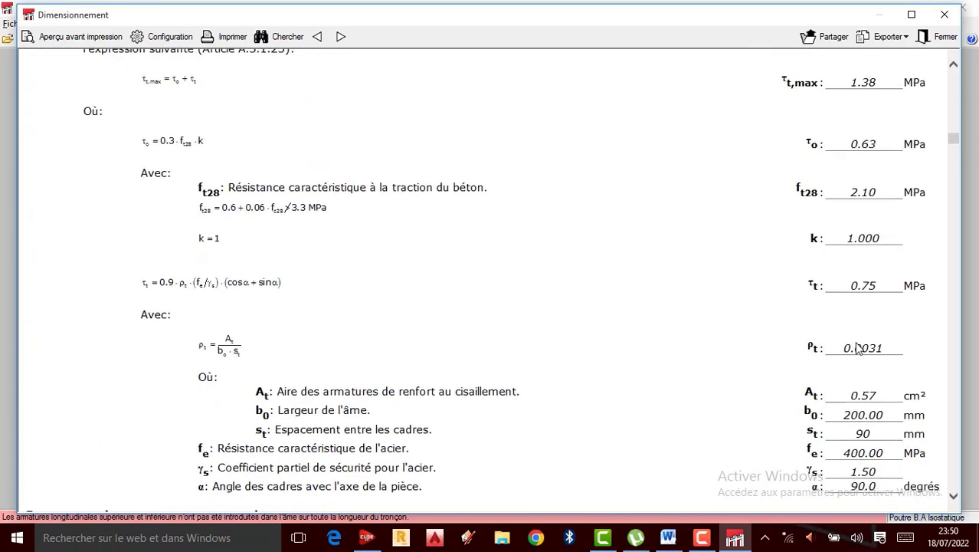
scroll(858, 343, down, 4)
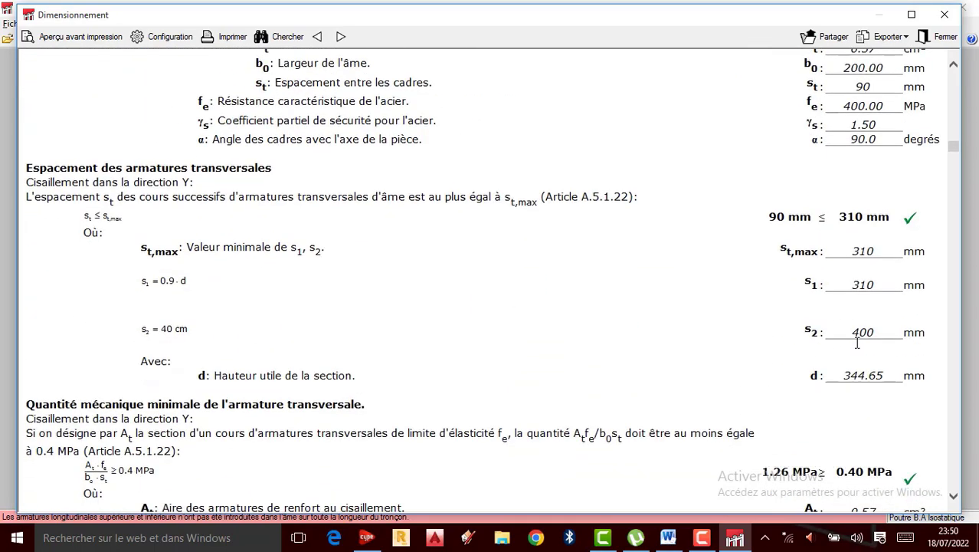
scroll(857, 342, down, 6)
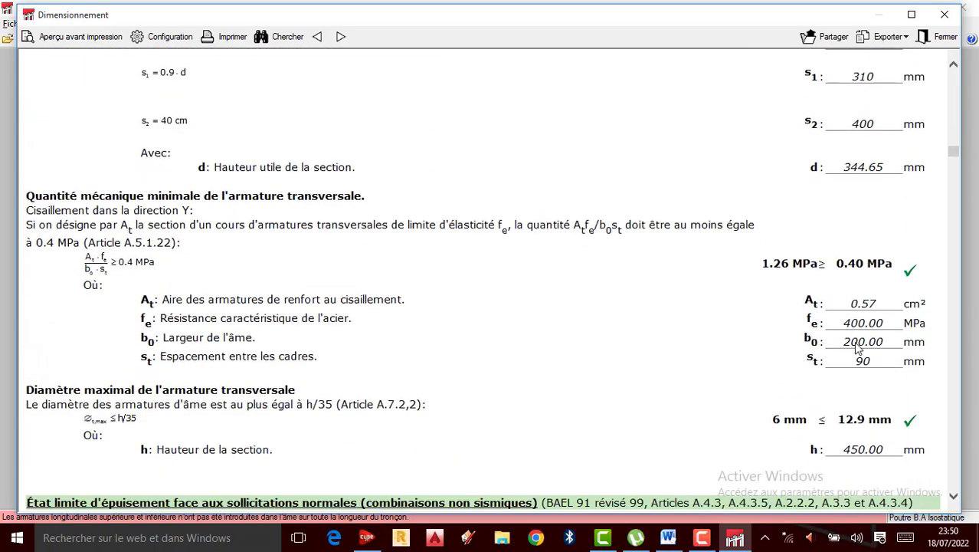
- Examine the normal-stress resistance check, the material diagrams and the section equilibrium under positive bending
scroll(857, 349, down, 9)
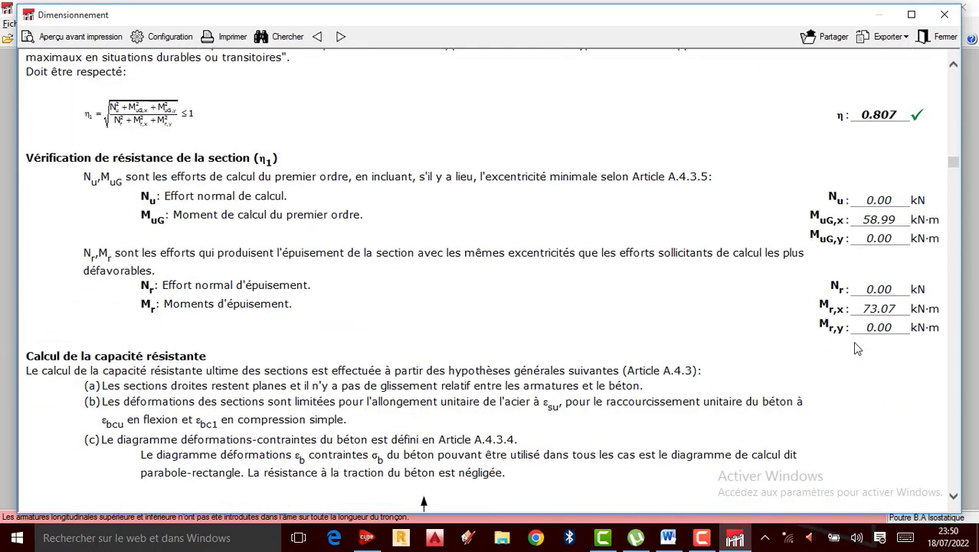
scroll(857, 348, down, 12)
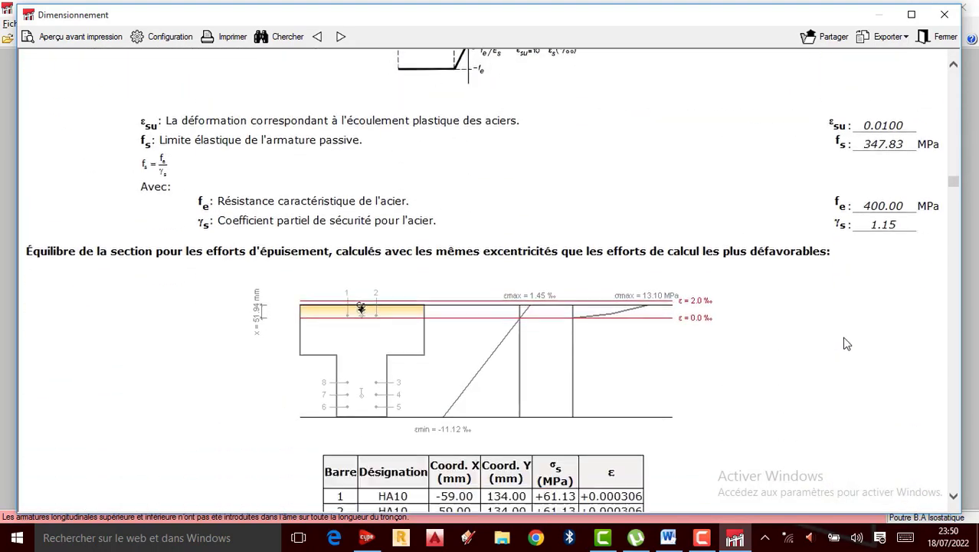
scroll(843, 330, down, 20)
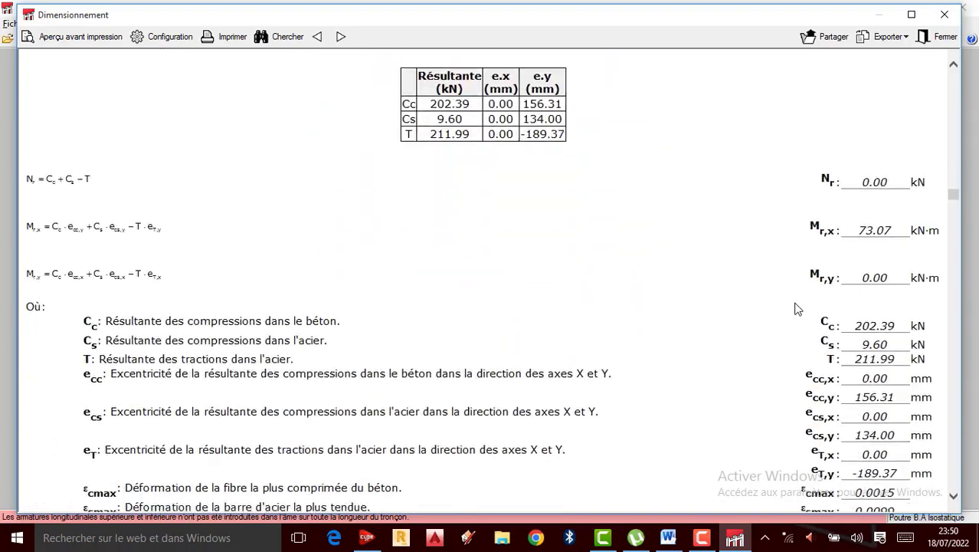
scroll(795, 319, down, 20)
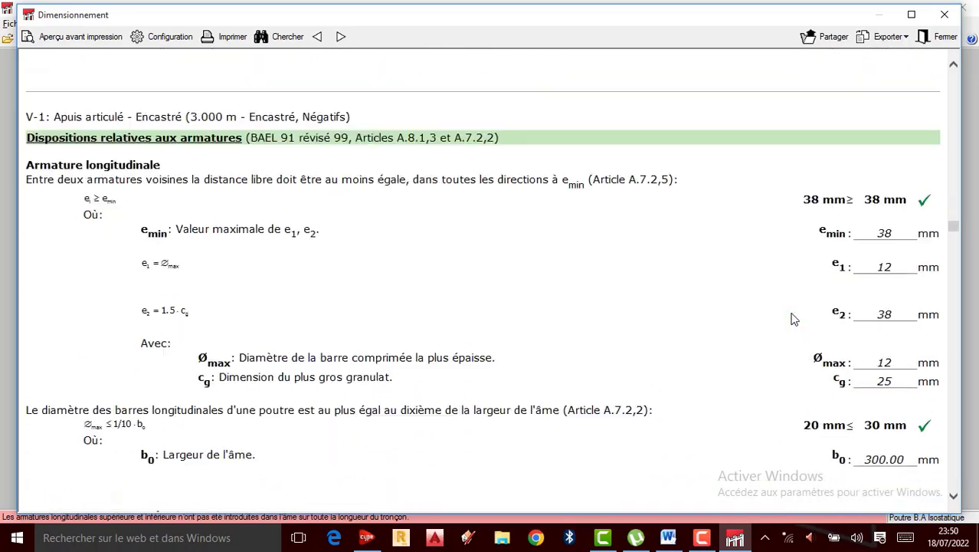
- Examine the minimum reinforcement and shear limit state checks for the negative bending zone of span V-1, including both η ratios
scroll(791, 312, down, 13)
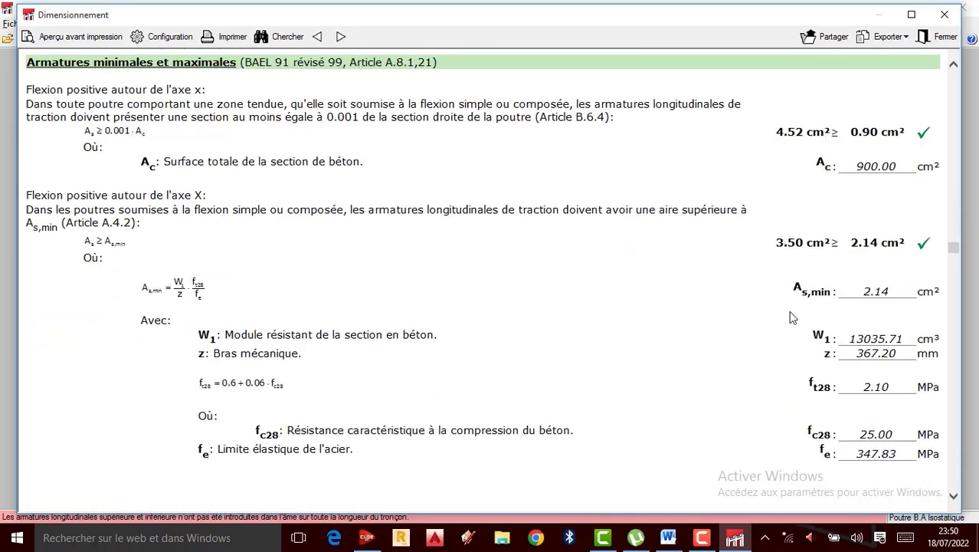
scroll(791, 316, up, 2)
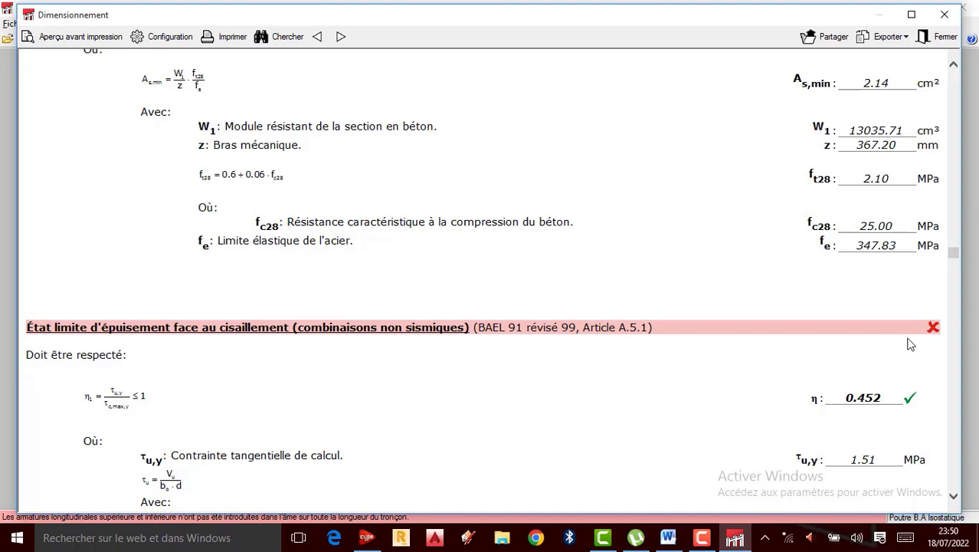
scroll(843, 357, down, 2)
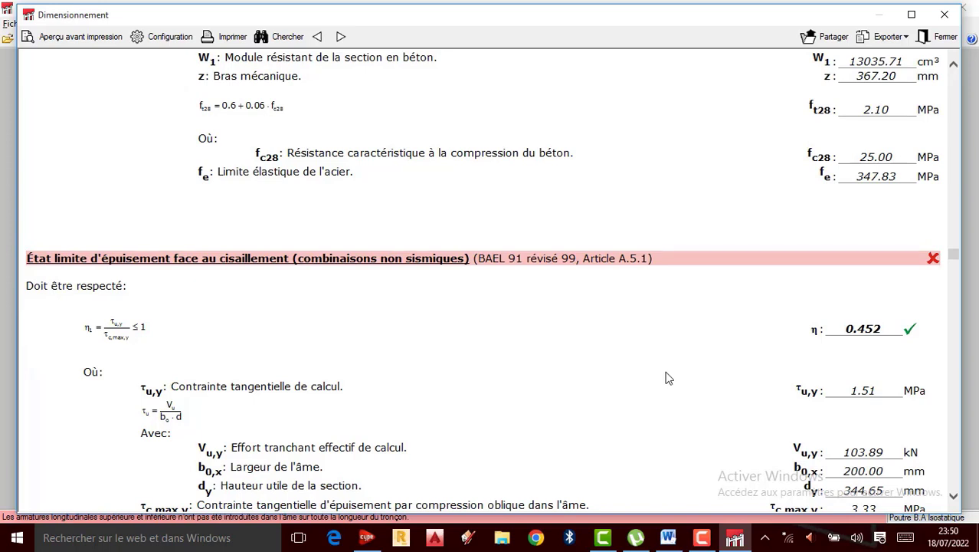
scroll(674, 377, down, 2)
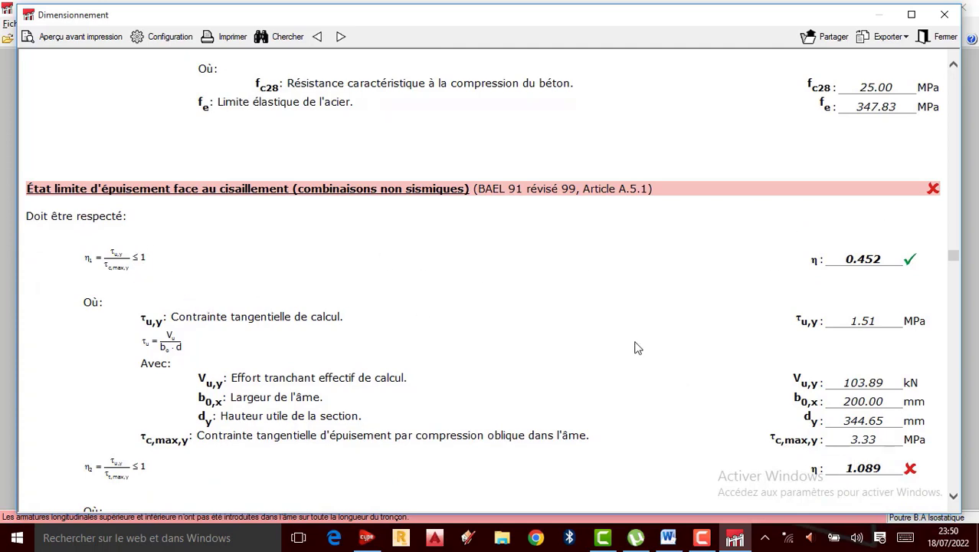
scroll(487, 412, down, 2)
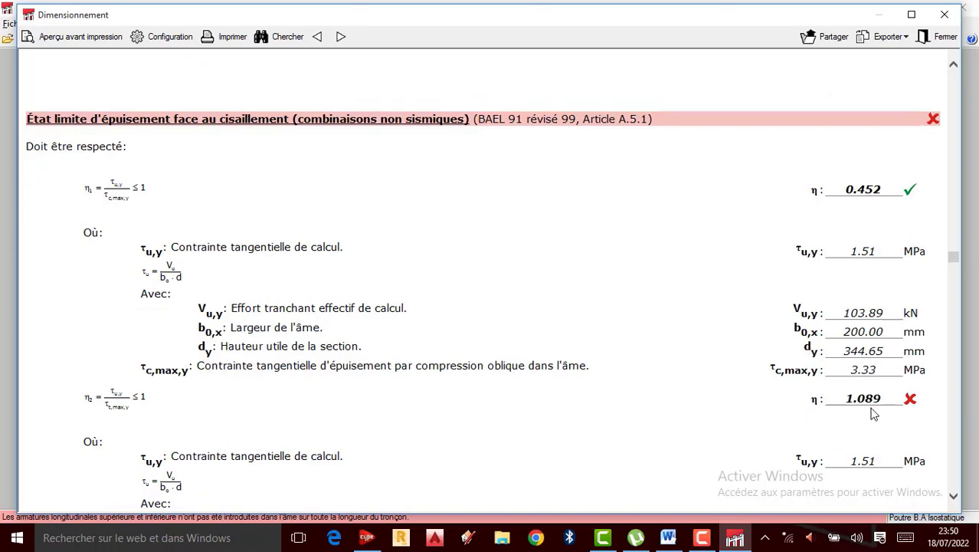
scroll(873, 414, down, 2)
scroll(874, 416, down, 2)
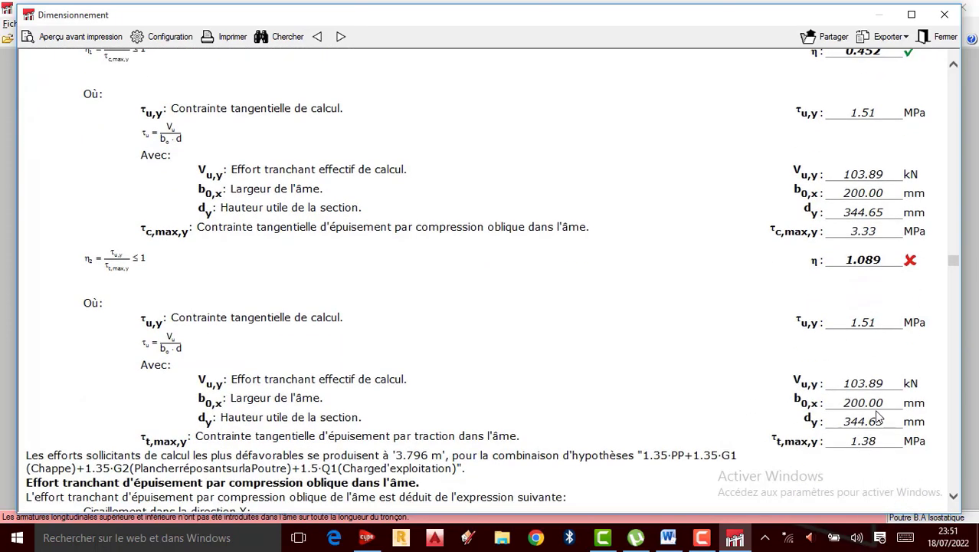
scroll(648, 394, down, 5)
scroll(644, 397, down, 20)
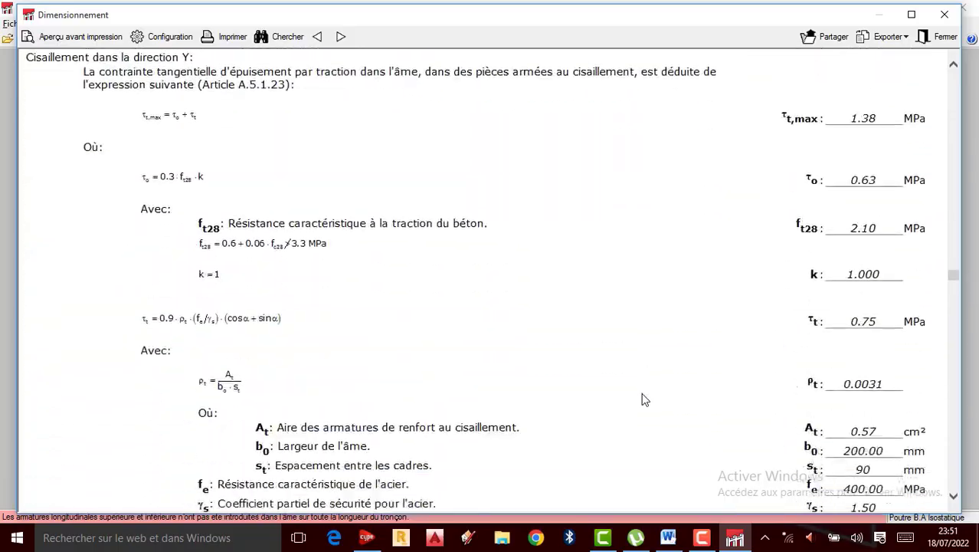
- Look through the remaining section equilibrium, cracking and deflection verifications, and close the design report
scroll(644, 404, down, 20)
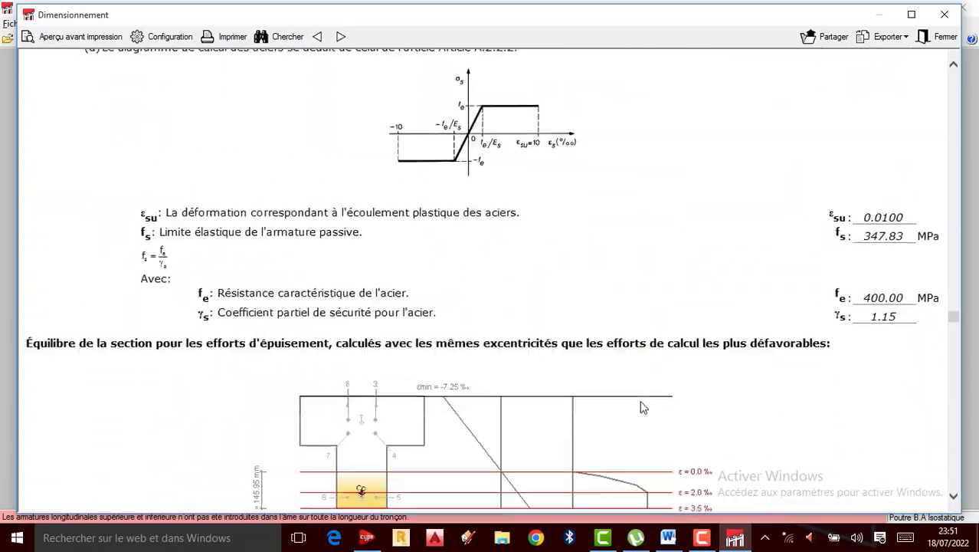
scroll(678, 438, down, 20)
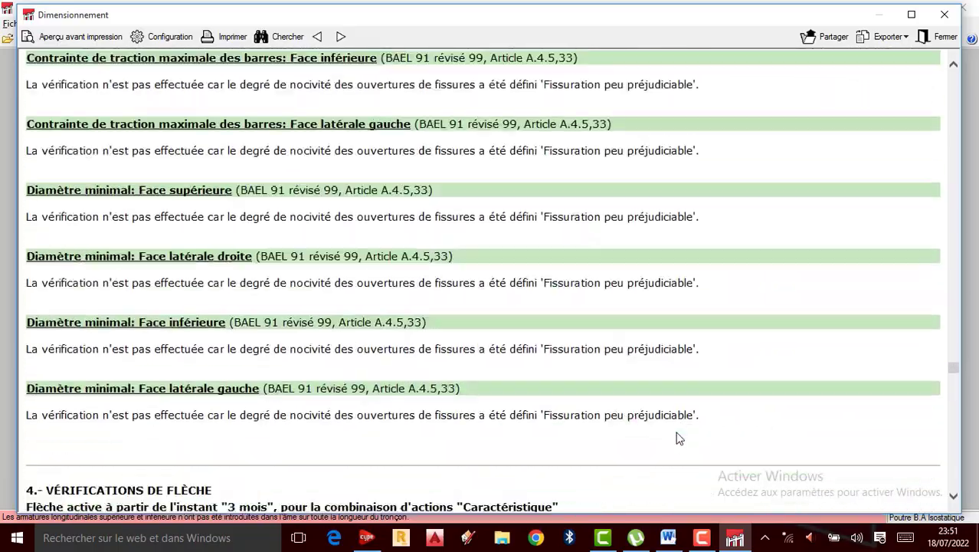
scroll(866, 439, down, 20)
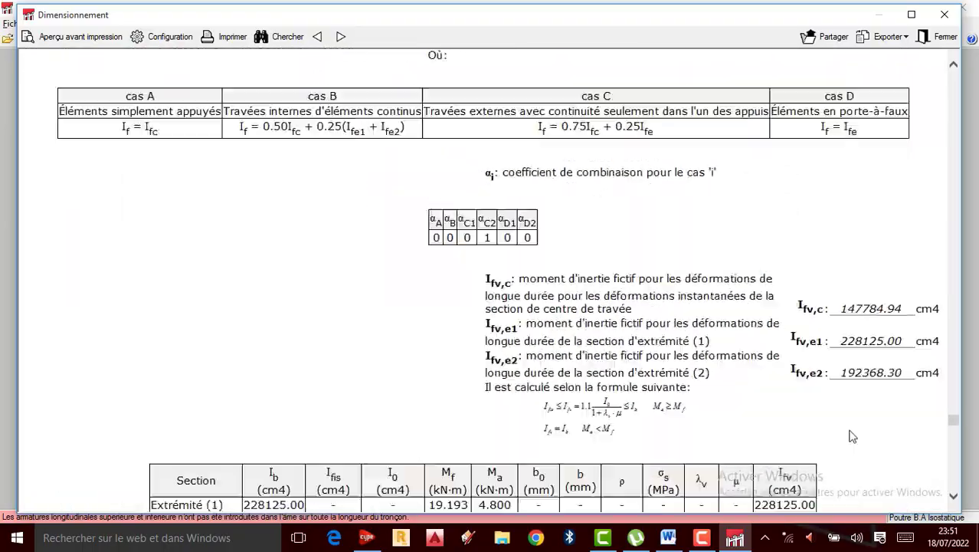
scroll(850, 439, down, 15)
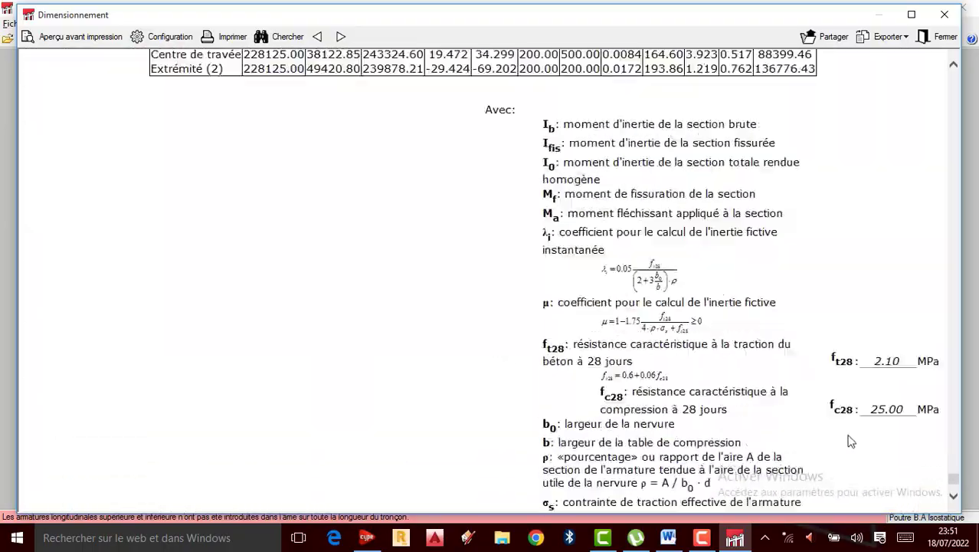
click(945, 14)
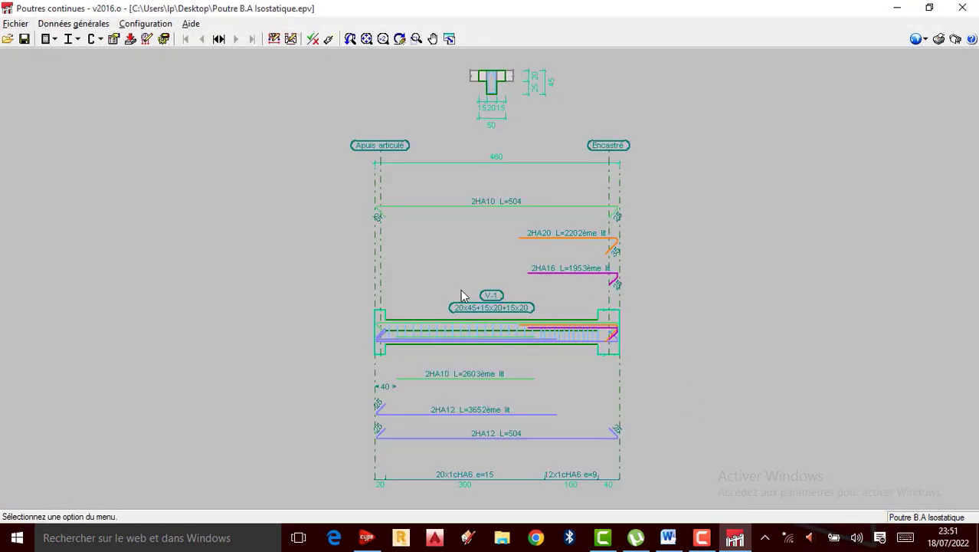
- Examine the beam's reinforcement drawing up close, including the longitudinal bars and stirrups
scroll(466, 298, up, 5)
scroll(488, 357, down, 4)
click(732, 539)
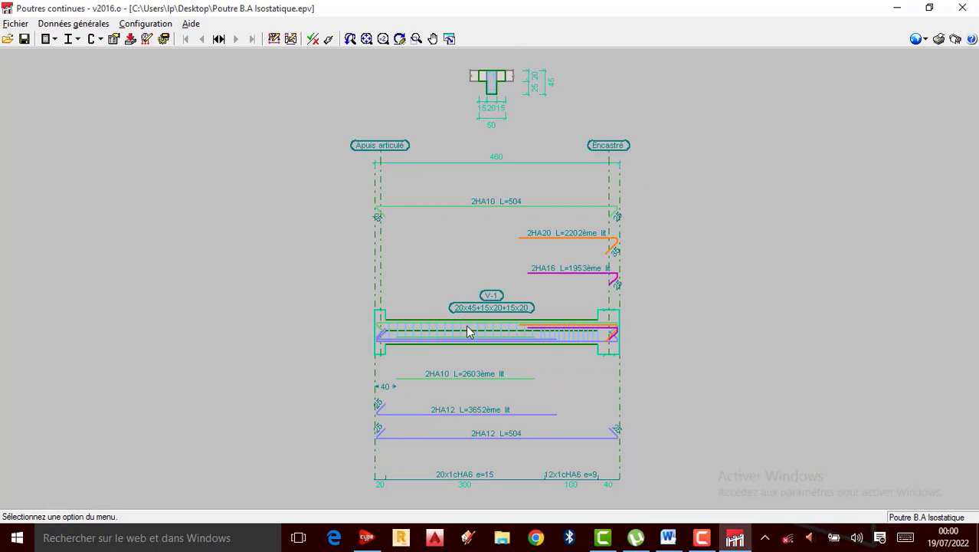
scroll(498, 354, up, 1)
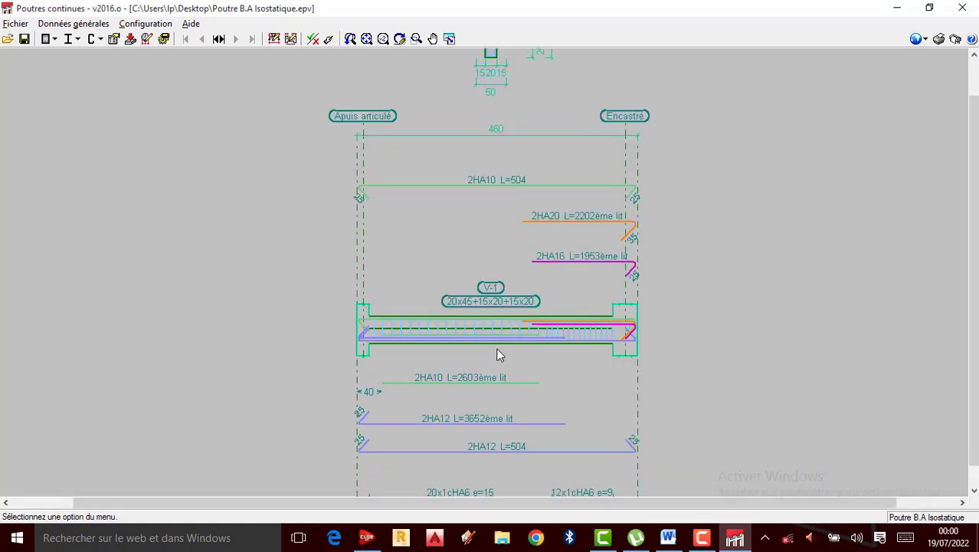
scroll(465, 367, up, 1)
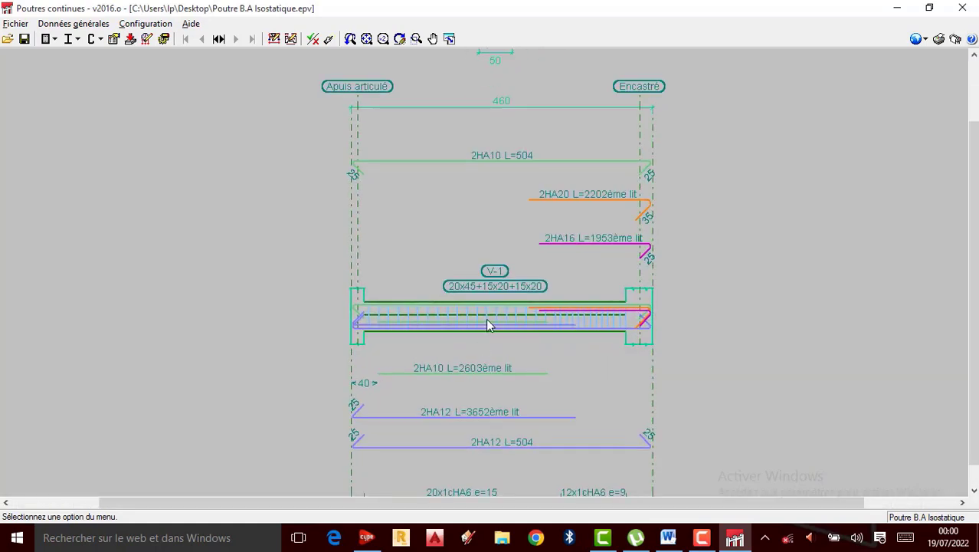
scroll(487, 322, up, 1)
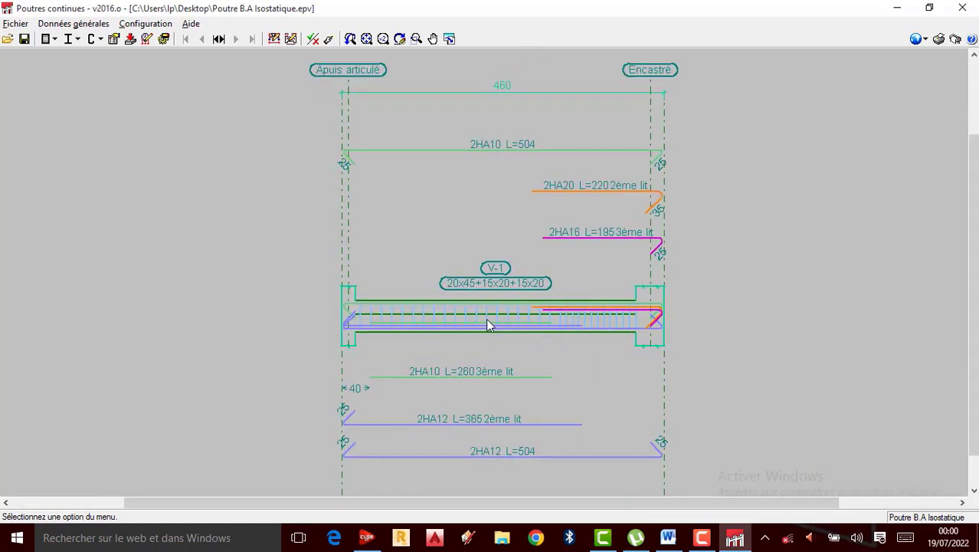
scroll(486, 318, down, 1)
scroll(485, 286, up, 2)
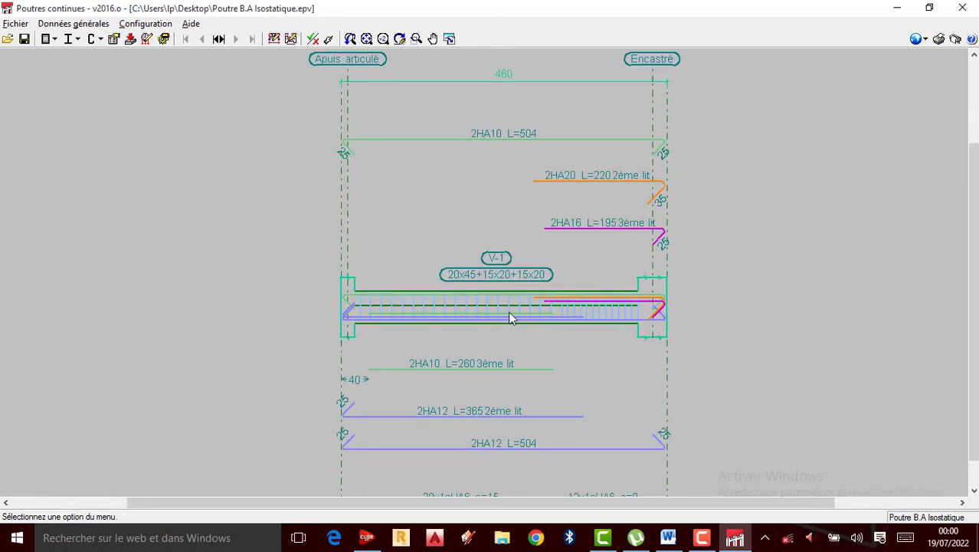
scroll(511, 317, down, 1)
scroll(467, 284, up, 3)
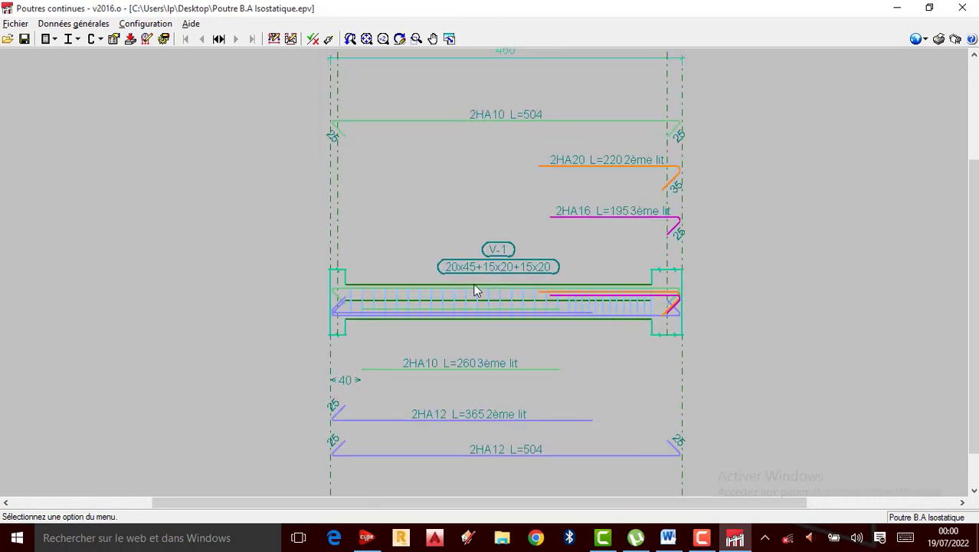
scroll(466, 314, up, 1)
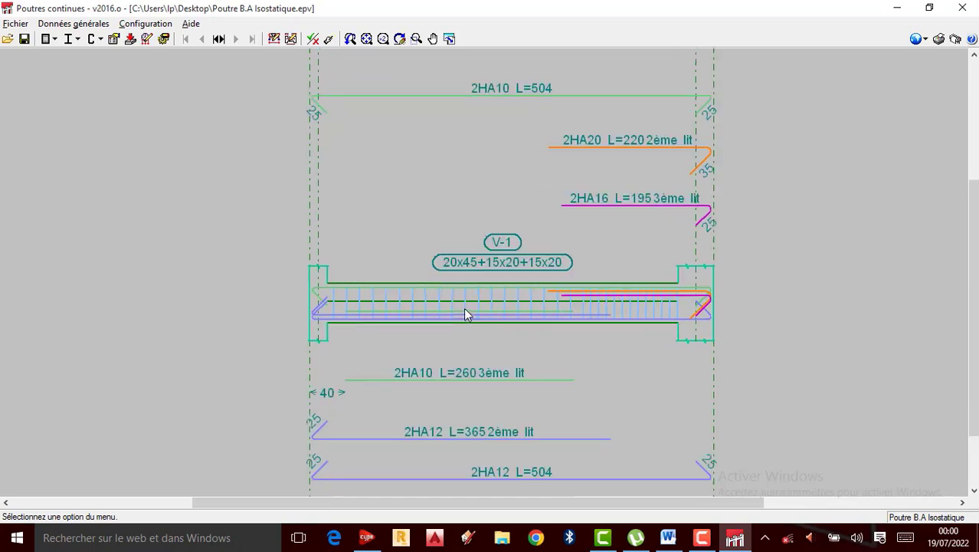
scroll(469, 313, up, 1)
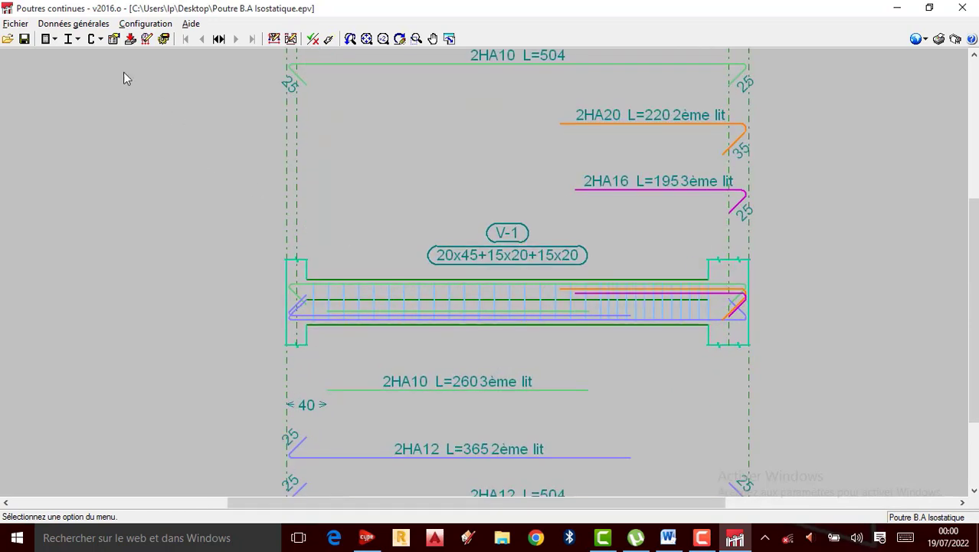
scroll(536, 274, down, 1)
- Set the steel of the concrete beams' upper mounting and upper additional reinforcement (montage and renfort) to Fe E500
click(74, 23)
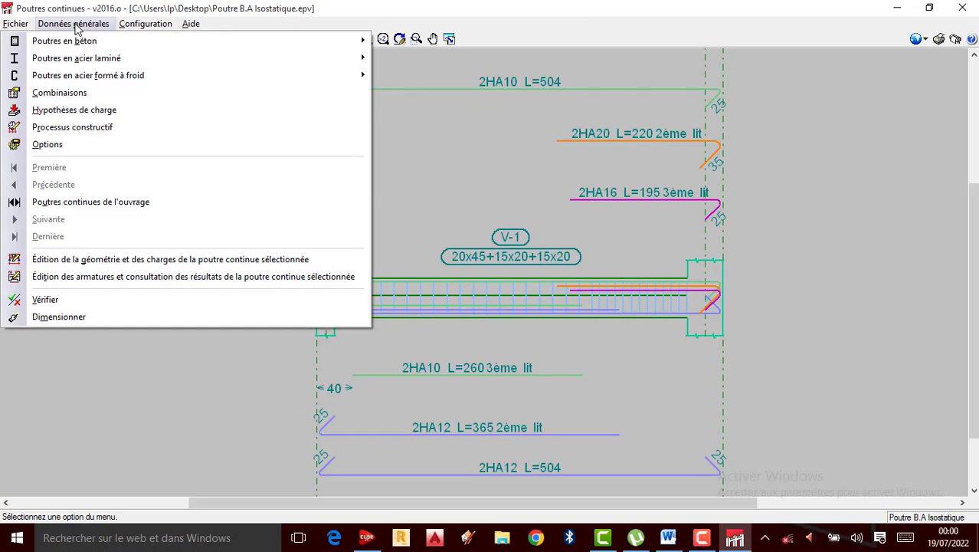
mouse_move(65, 43)
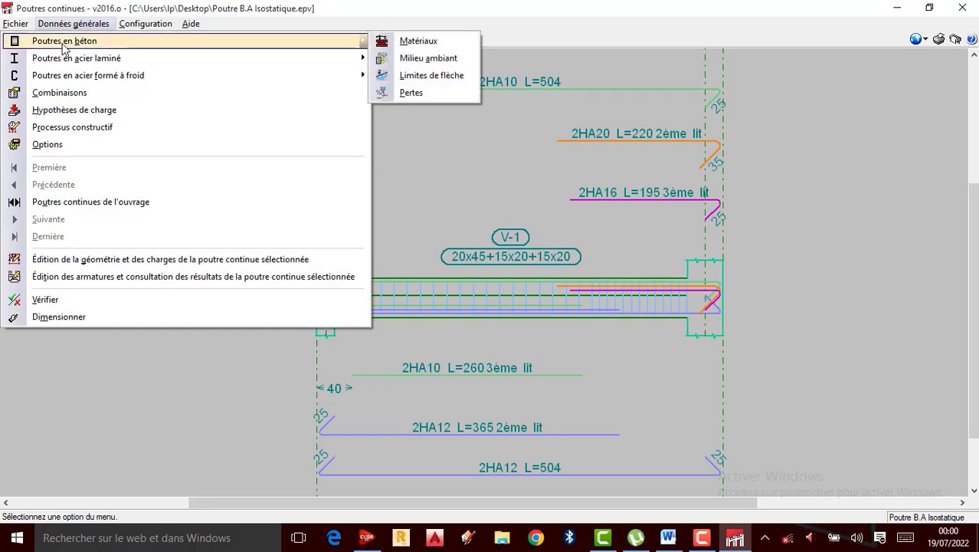
click(402, 43)
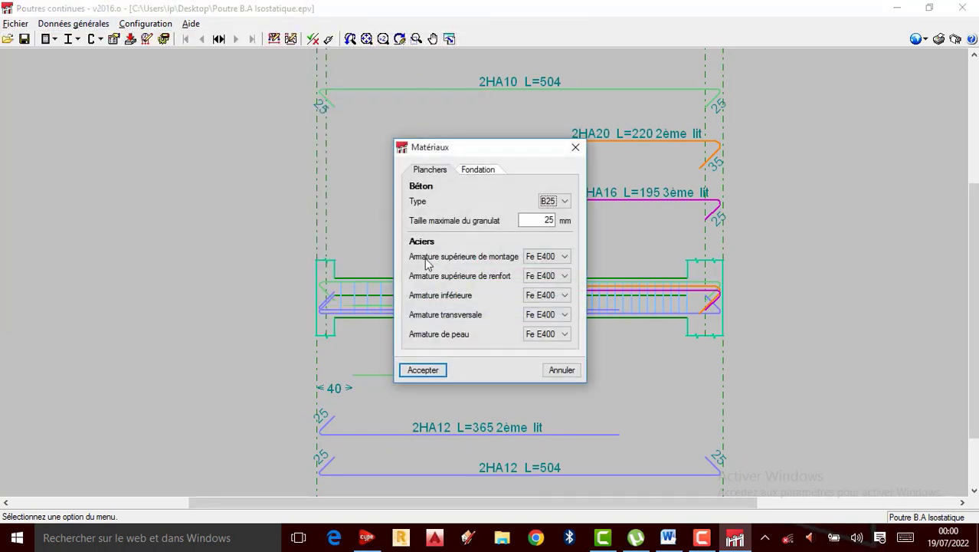
click(563, 257)
click(567, 277)
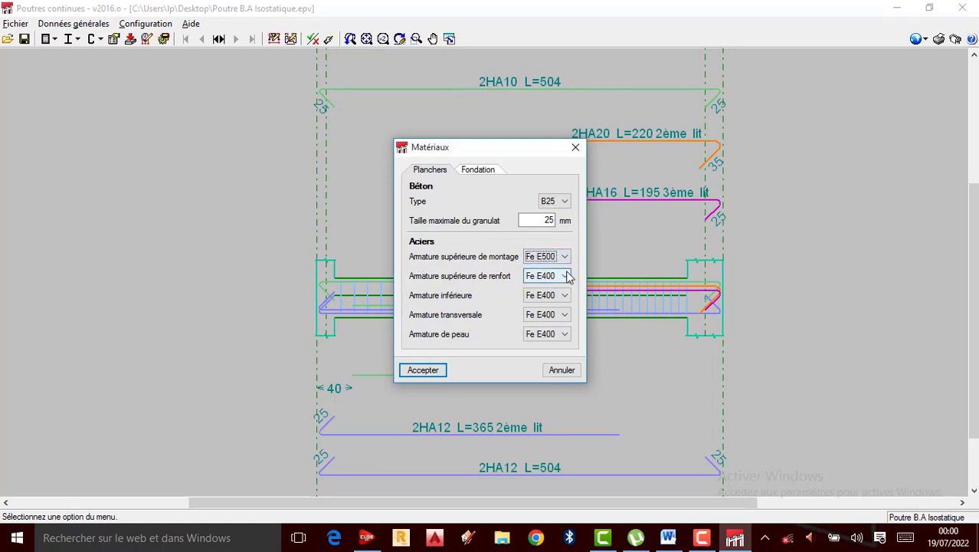
click(568, 277)
click(546, 297)
- Set the lower, transverse and skin reinforcement steels to Fe E500 and apply the material settings
click(553, 296)
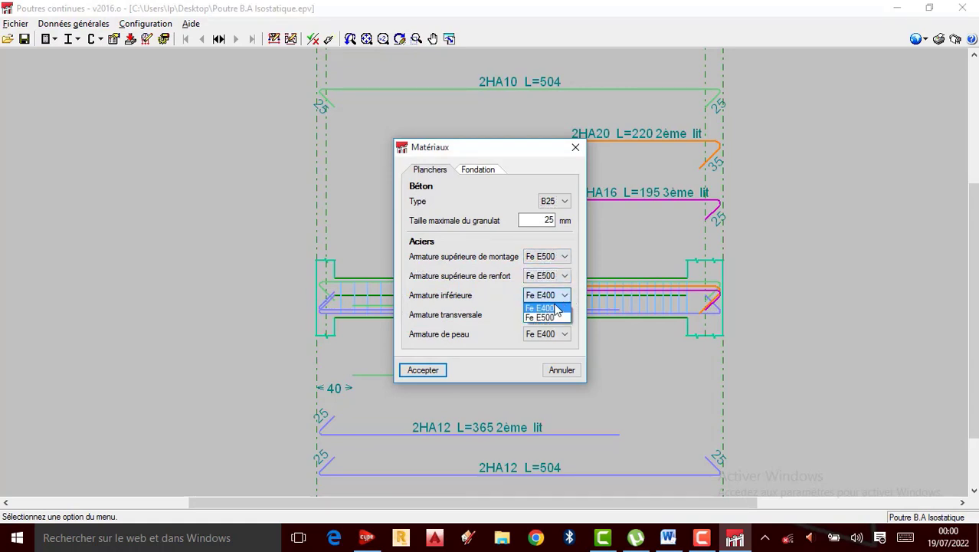
click(545, 316)
click(563, 316)
click(560, 337)
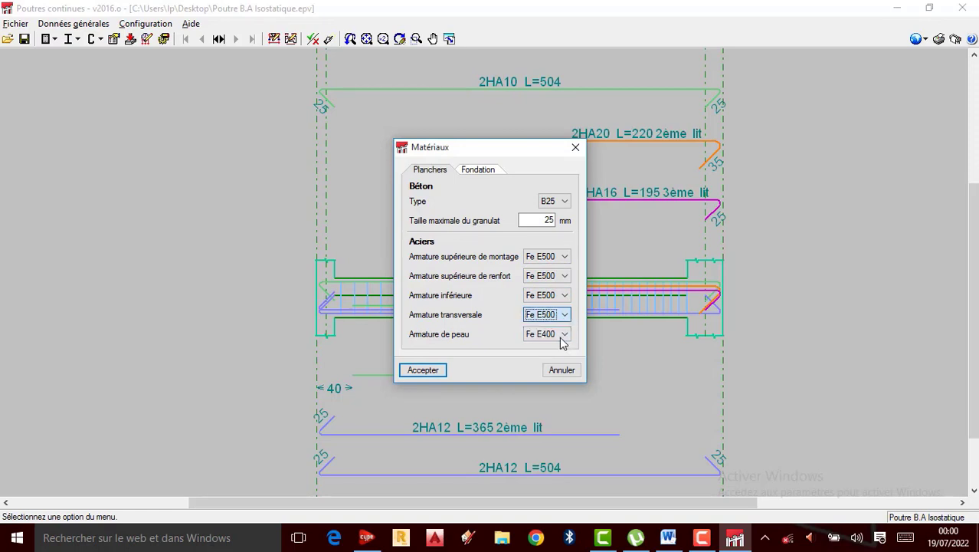
click(563, 335)
click(547, 356)
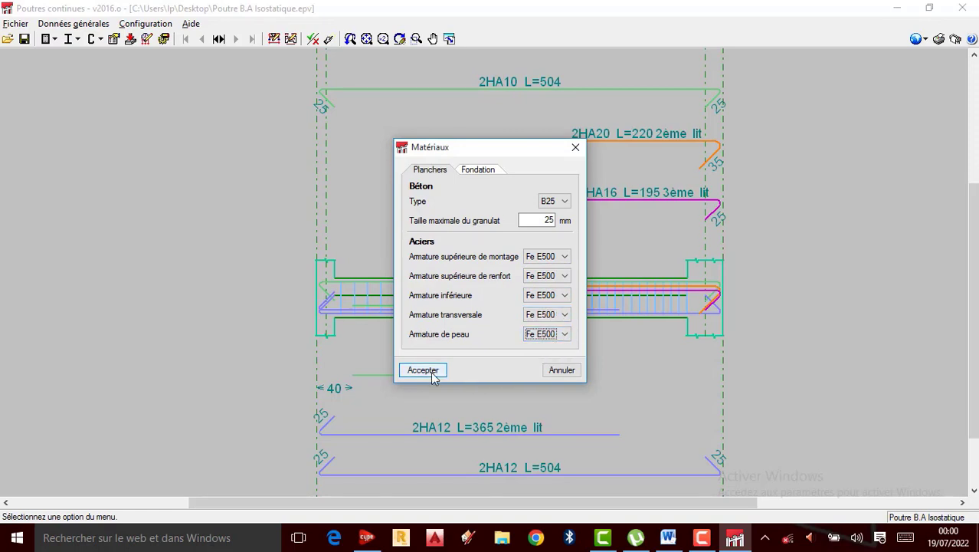
click(431, 373)
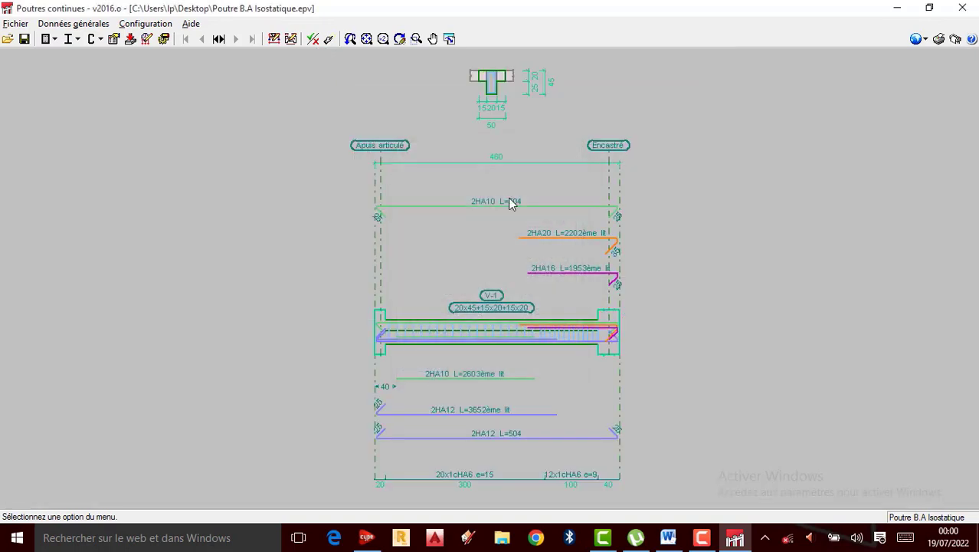
- Save the project and redimension the beam, opening the complete list of checks performed
click(329, 39)
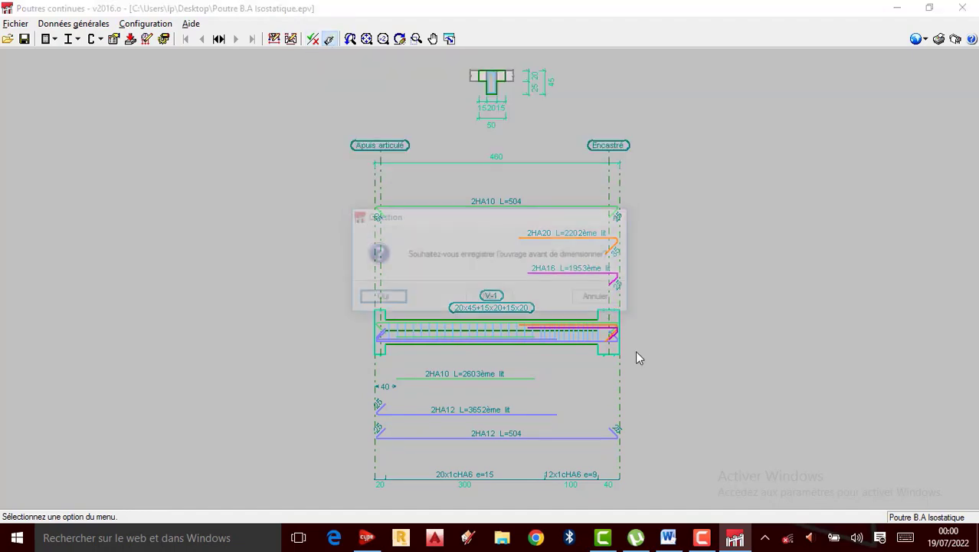
click(699, 538)
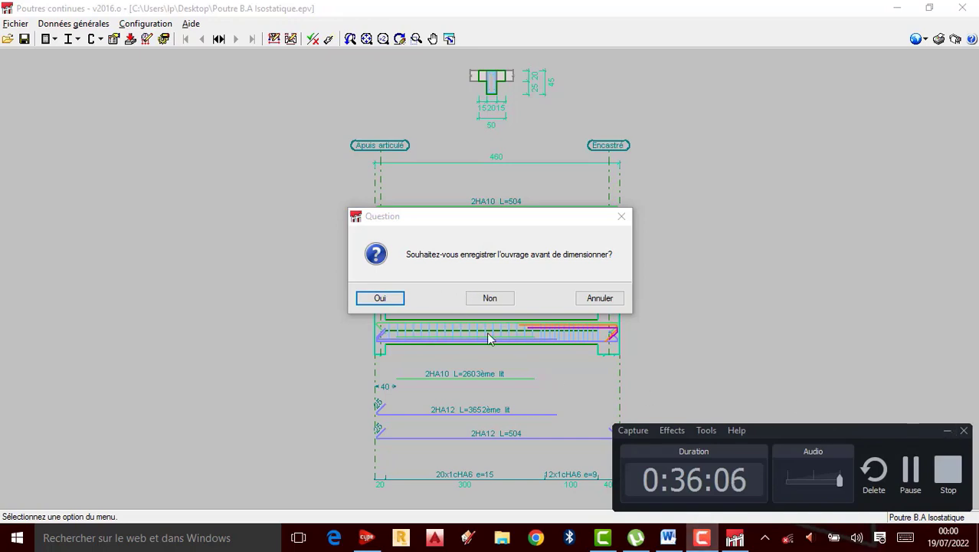
click(947, 430)
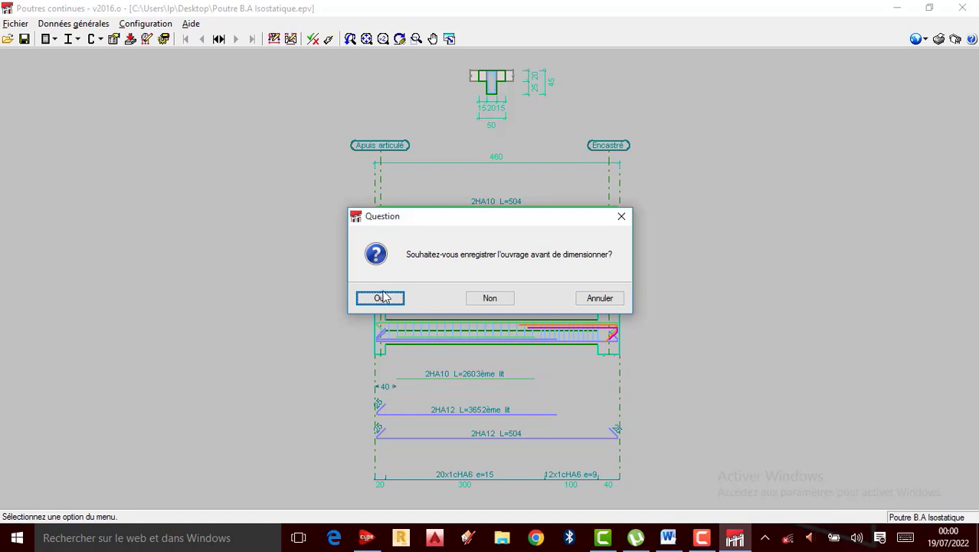
click(702, 537)
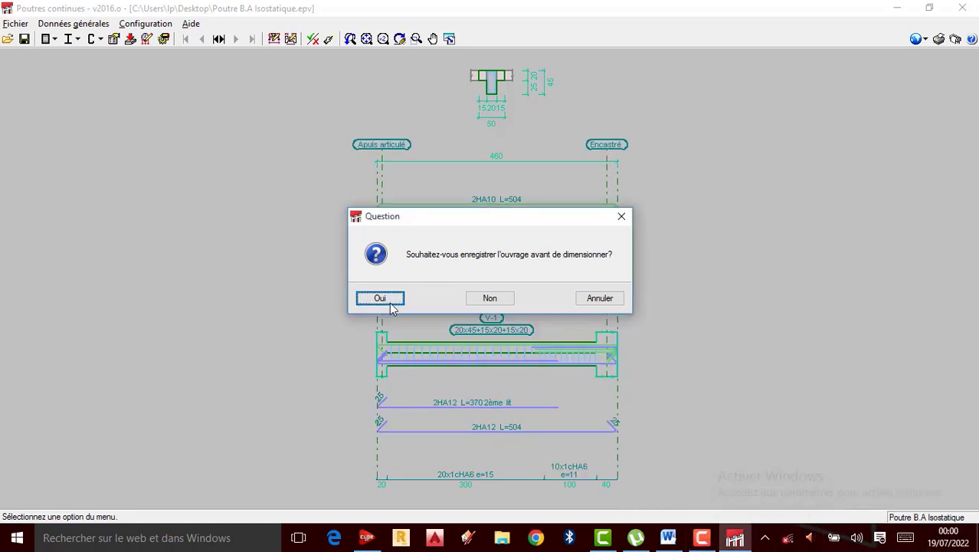
click(389, 303)
click(706, 540)
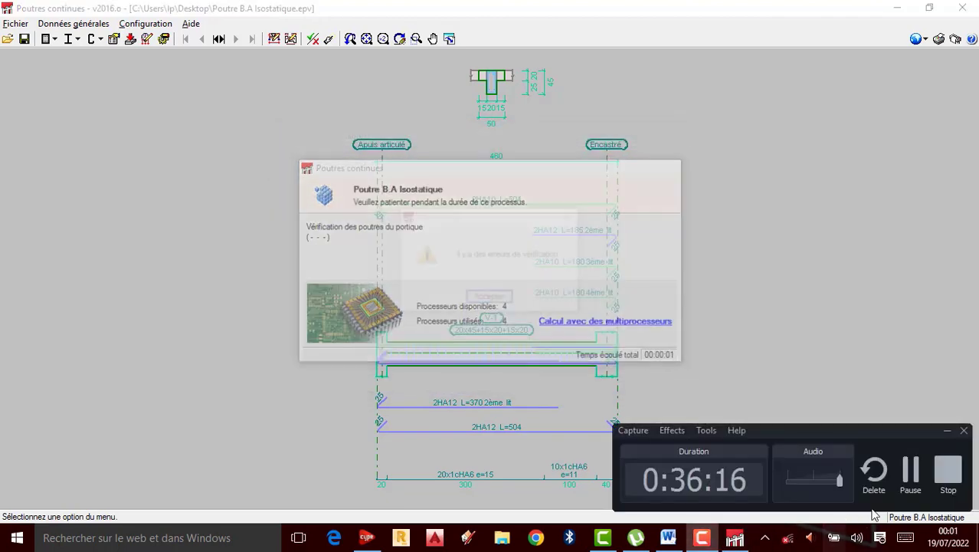
click(910, 467)
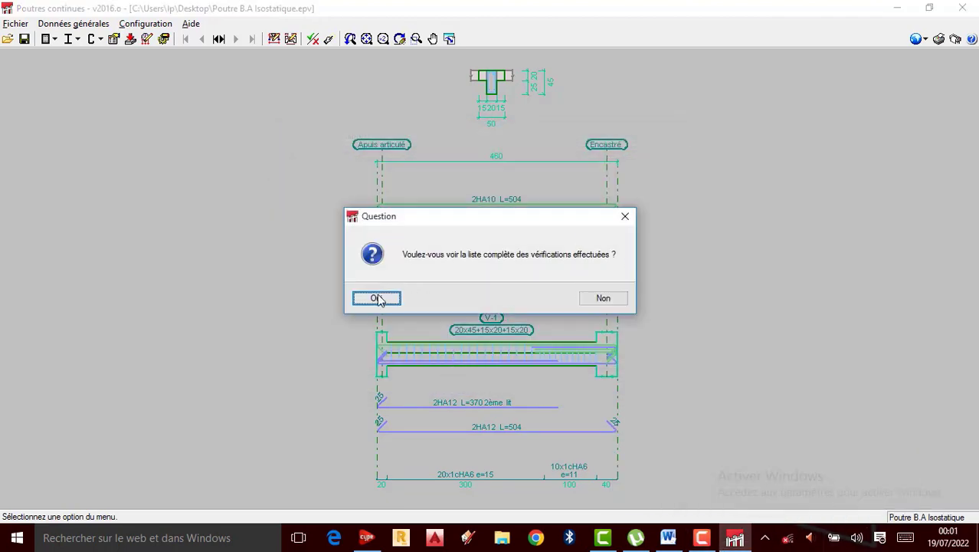
click(375, 298)
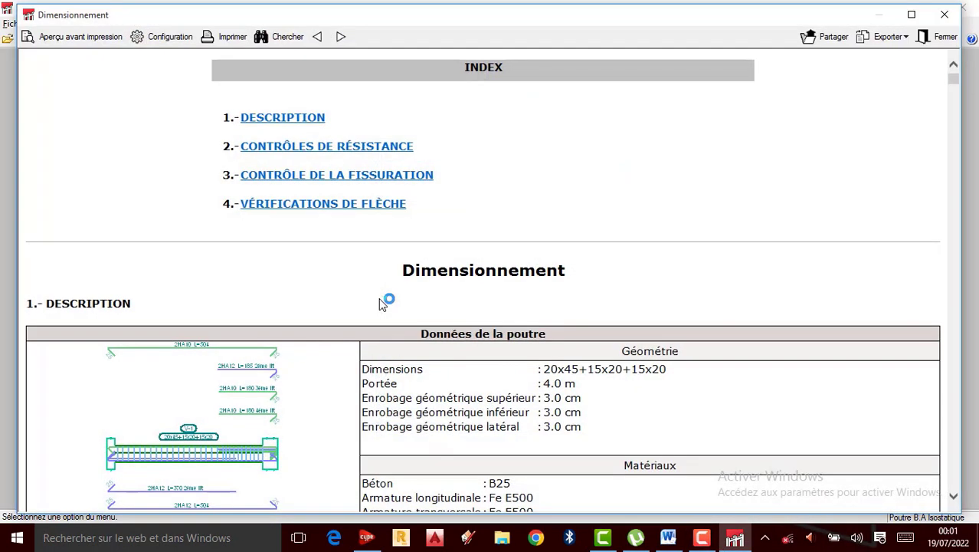
- Examine the beam data, materials and the longitudinal and transverse reinforcement provisions in the new design report
scroll(414, 346, down, 10)
scroll(414, 347, down, 10)
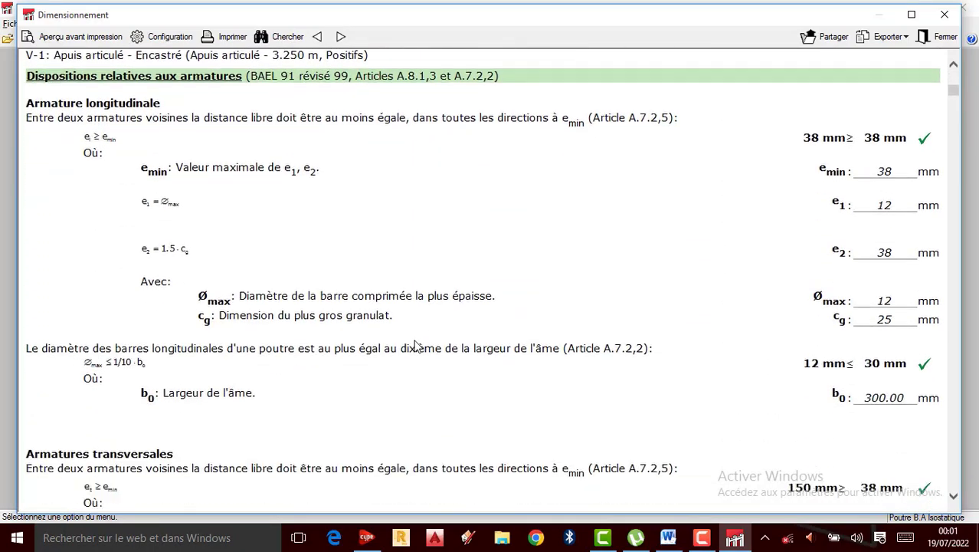
scroll(410, 341, down, 4)
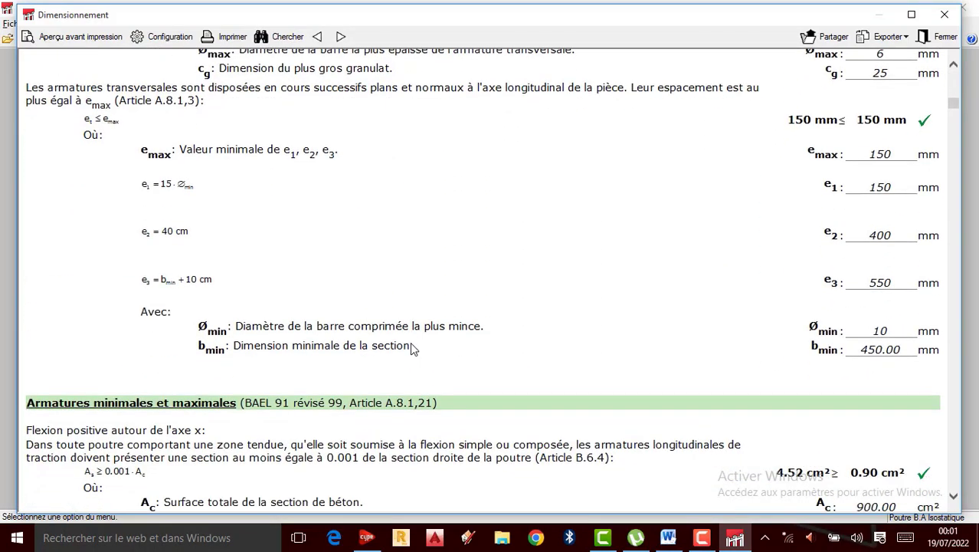
scroll(408, 343, up, 15)
scroll(479, 302, down, 7)
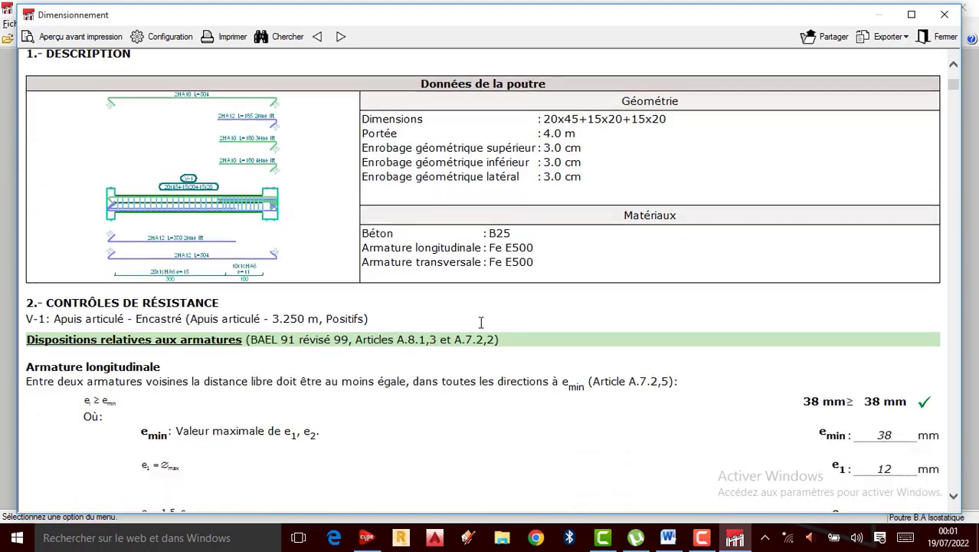
scroll(475, 300, up, 6)
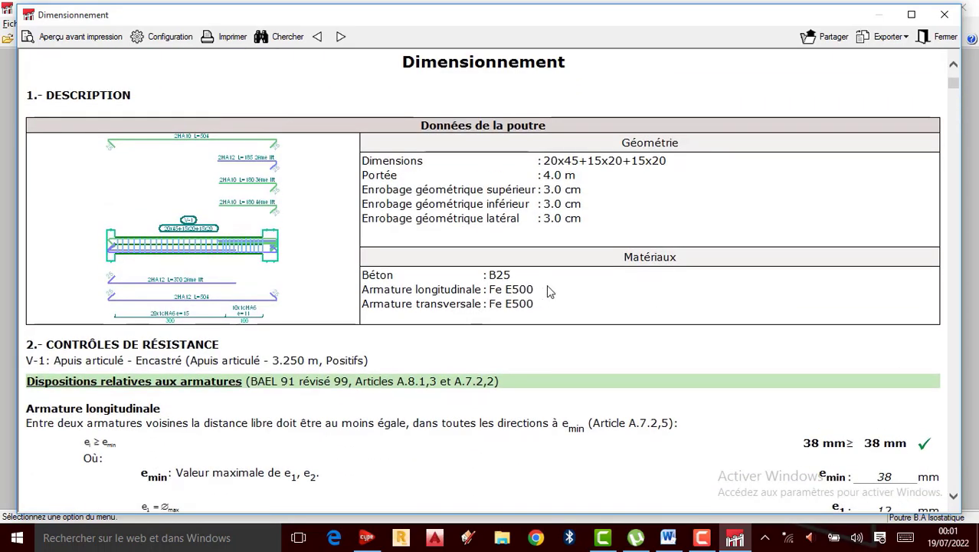
scroll(537, 295, up, 5)
scroll(325, 355, down, 3)
scroll(324, 355, down, 3)
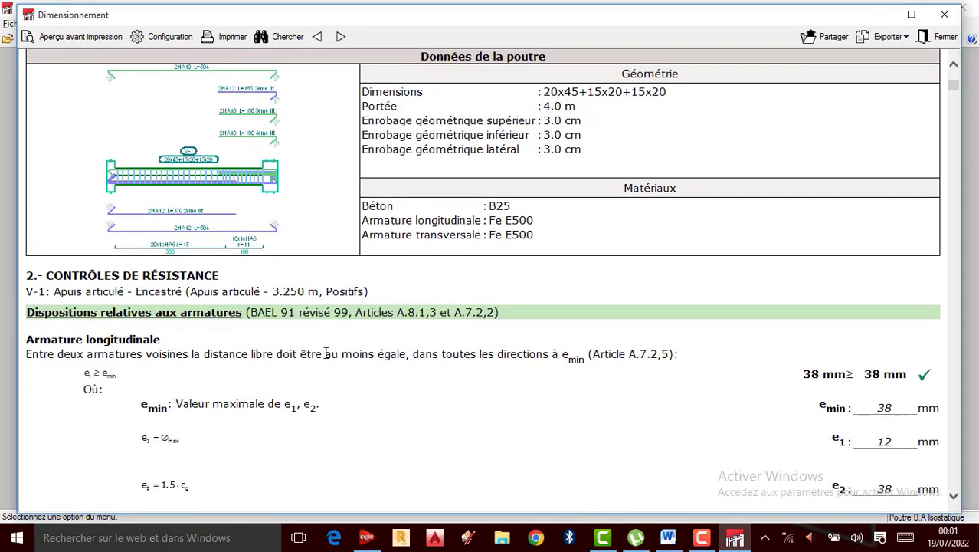
scroll(318, 307, up, 6)
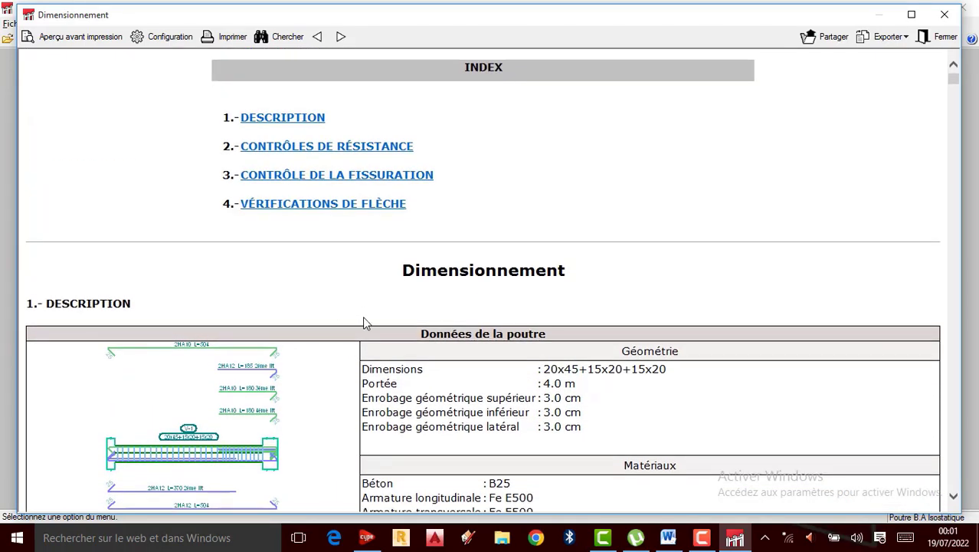
- Review the longitudinal bar spacing and diameter checks against the report's reinforcement sketch and materials, and close the report
scroll(365, 323, down, 3)
scroll(365, 324, down, 7)
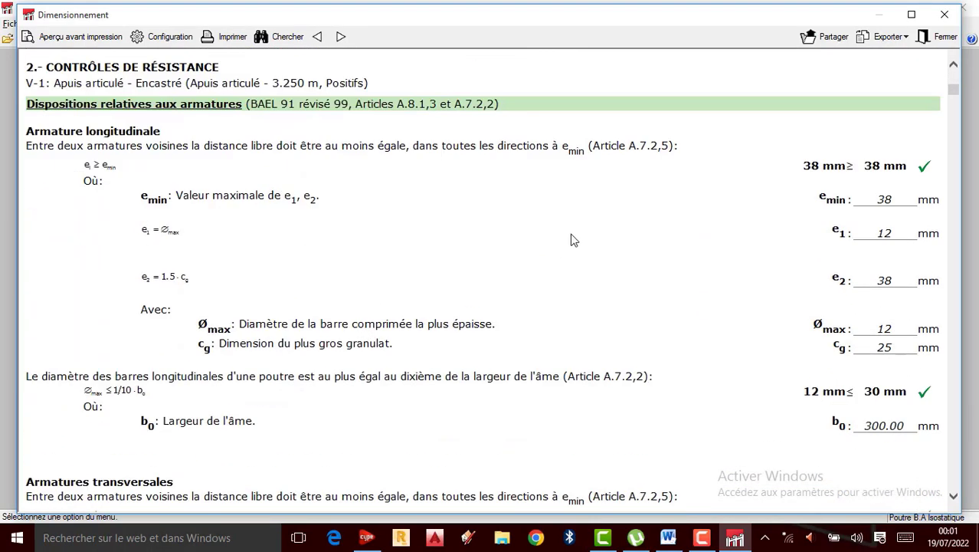
scroll(599, 239, up, 1)
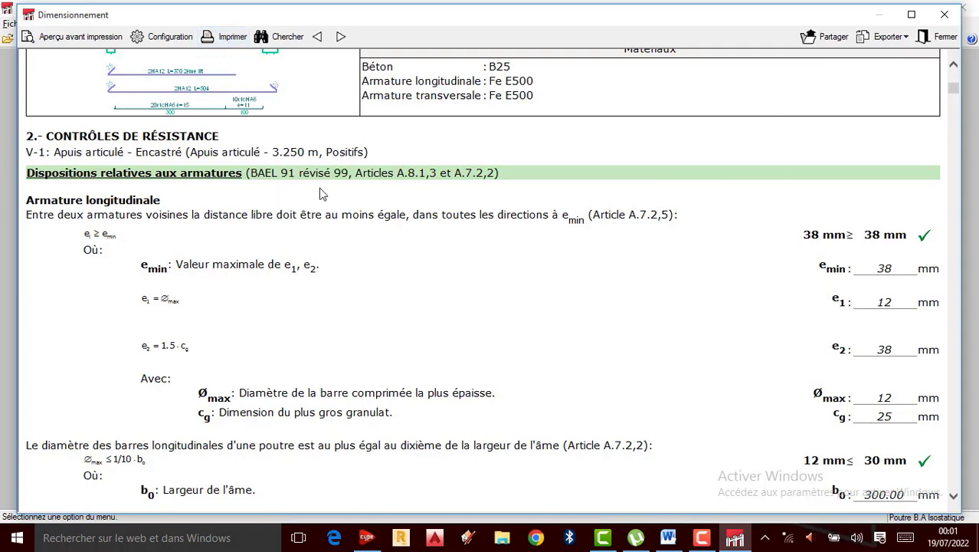
scroll(355, 274, down, 3)
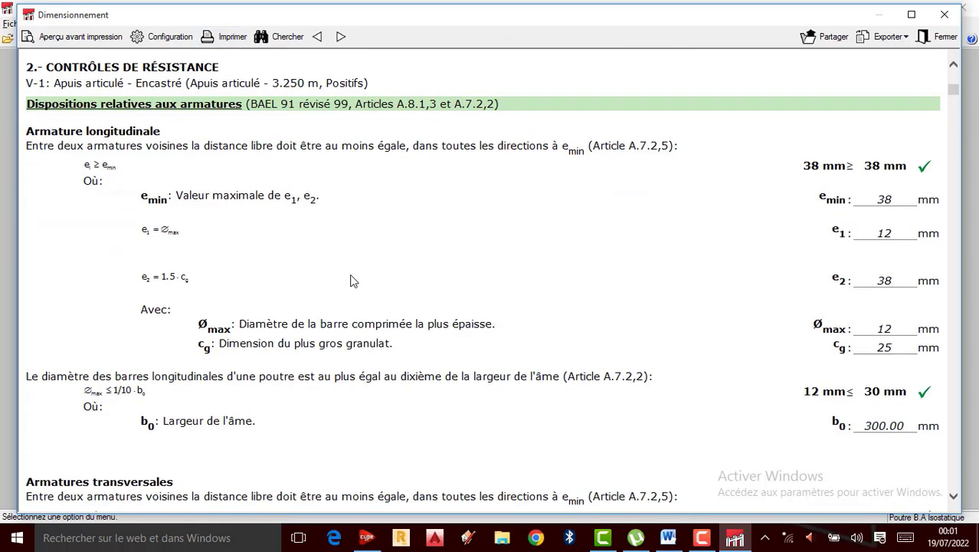
scroll(354, 274, up, 3)
scroll(355, 273, up, 1)
scroll(364, 281, up, 15)
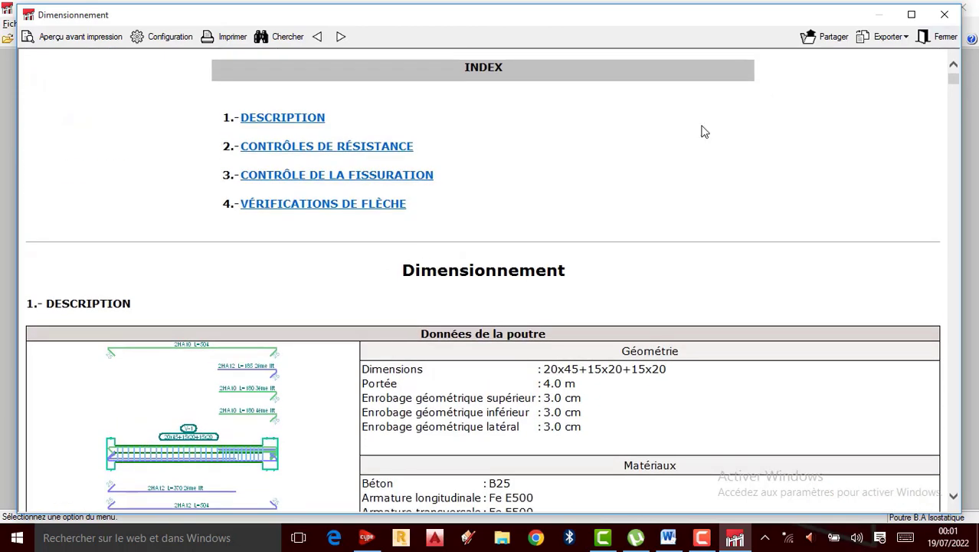
scroll(525, 277, down, 1)
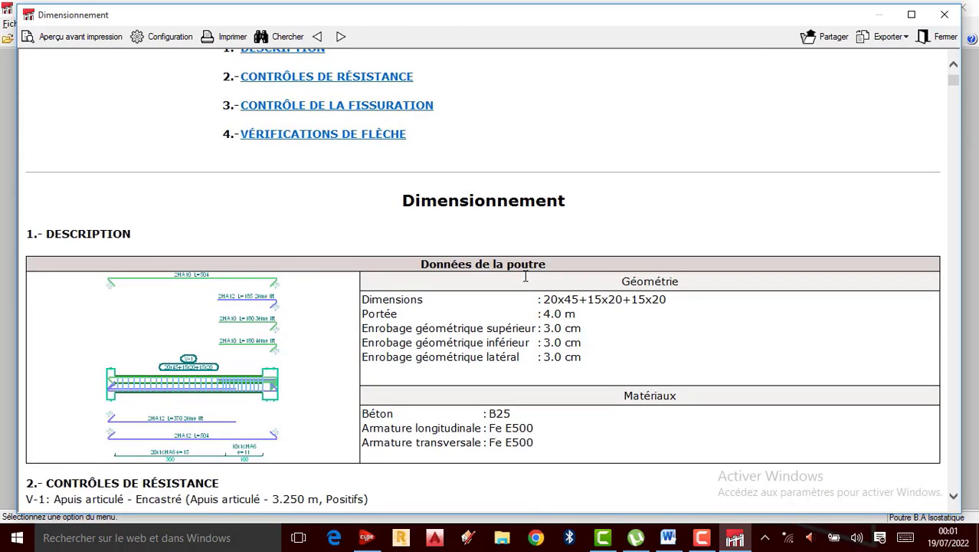
scroll(525, 277, down, 1)
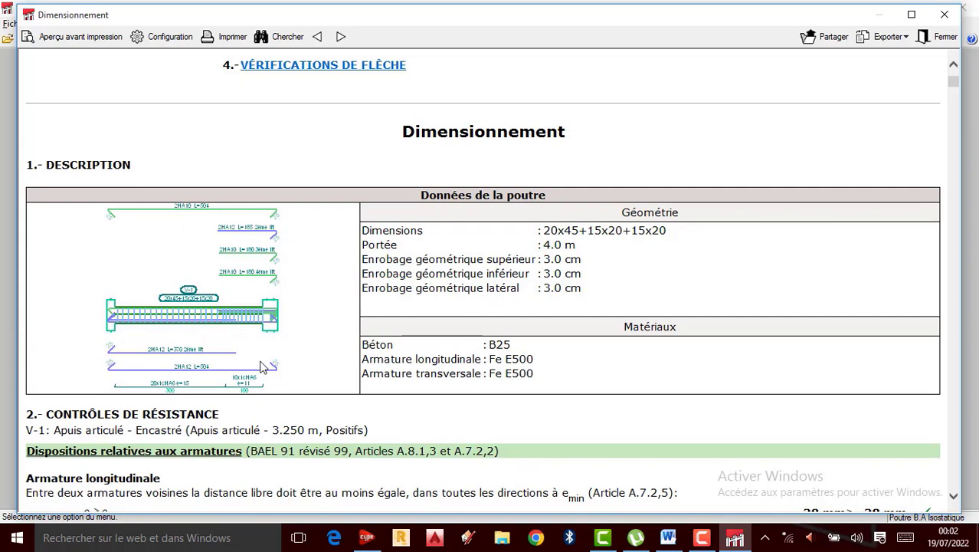
click(944, 15)
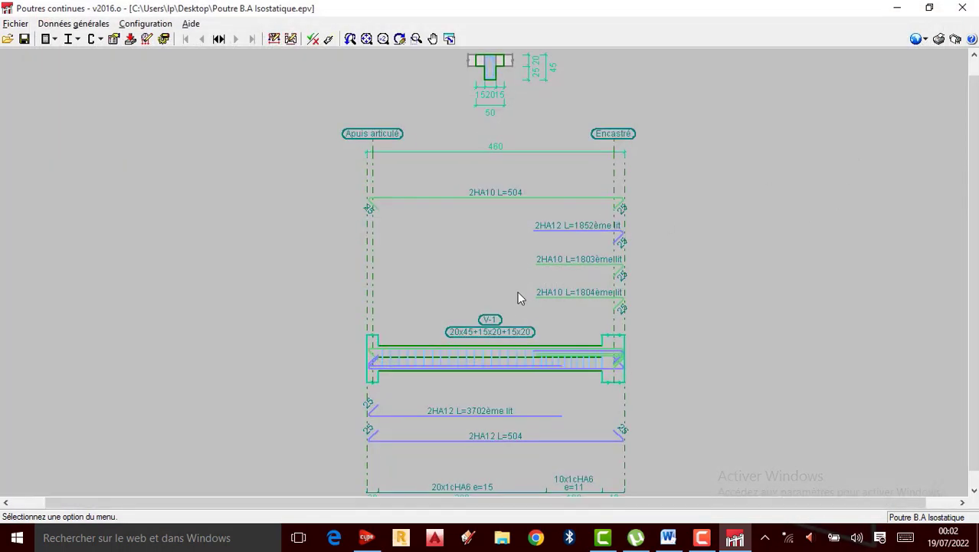
- Open the beam's drawing selection after verifying the elements and accepting the issues, and keep PDFCreator as the output device
scroll(517, 291, up, 2)
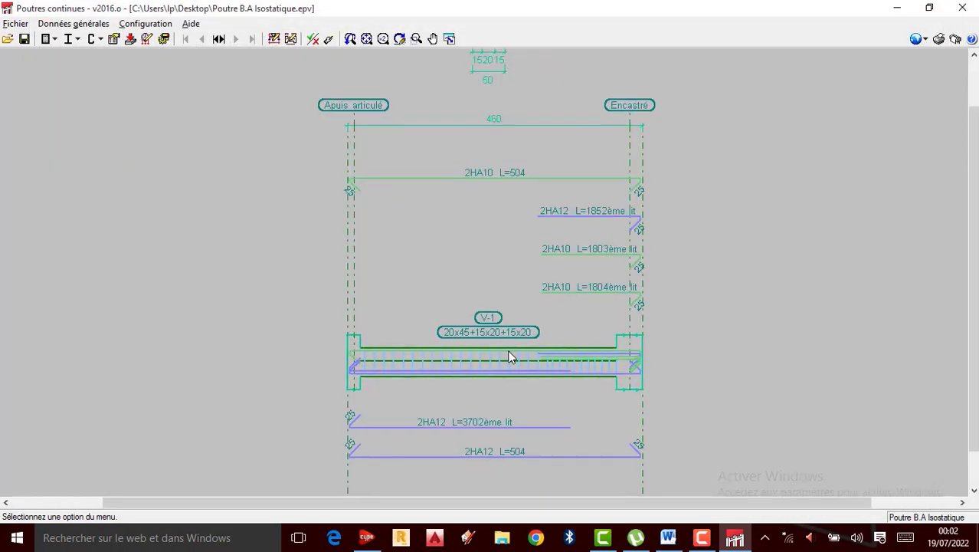
click(956, 40)
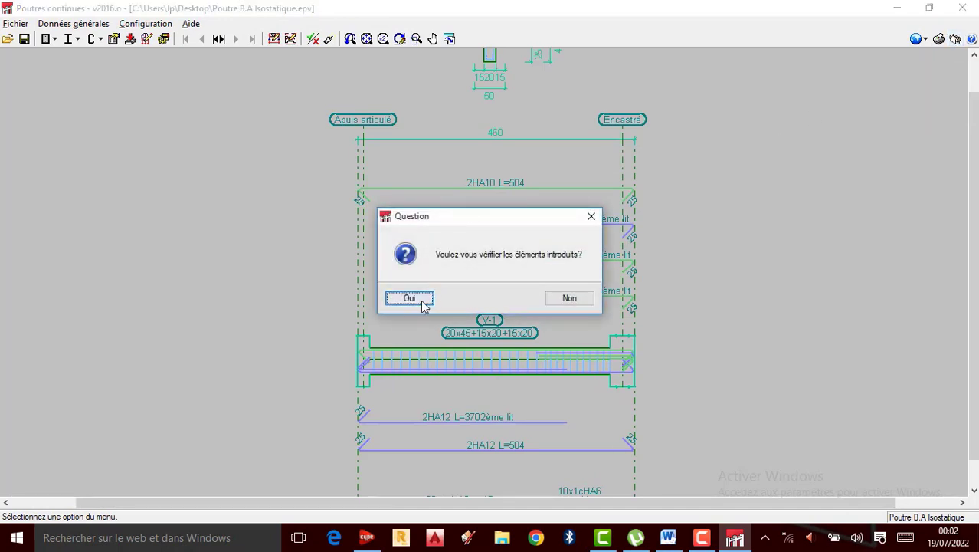
click(422, 301)
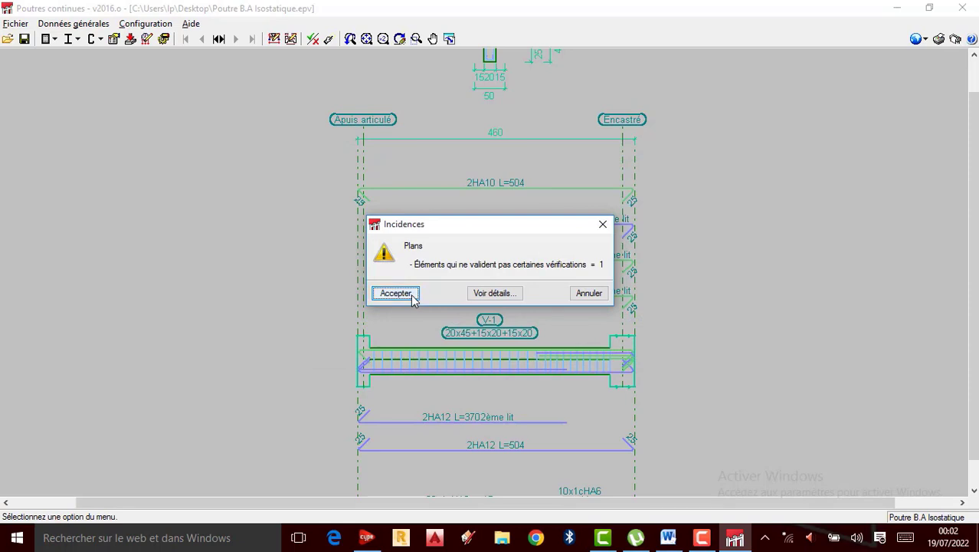
click(411, 294)
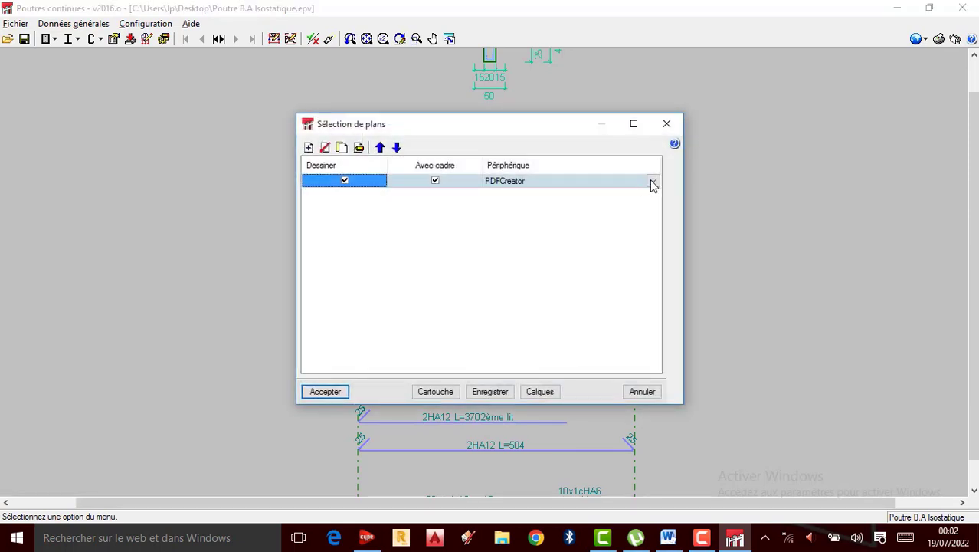
click(652, 181)
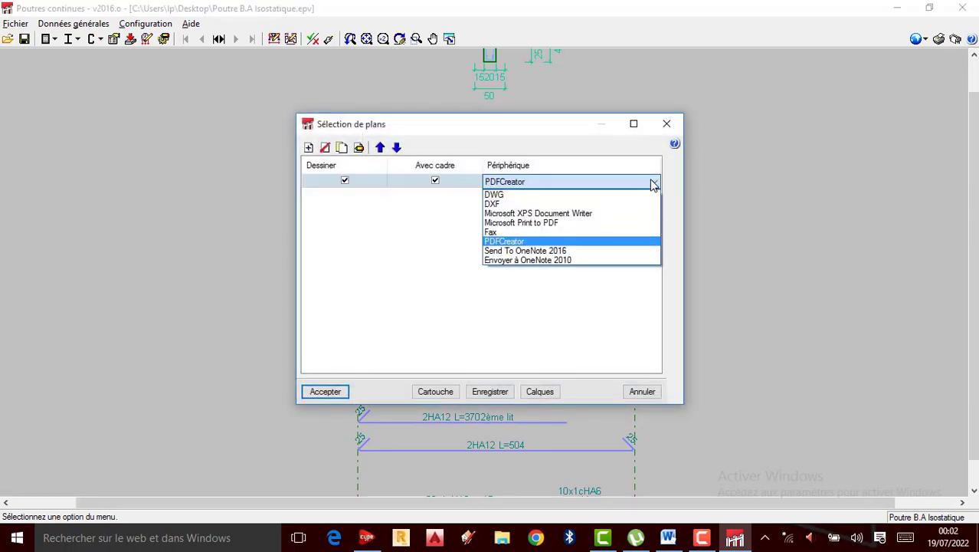
click(514, 242)
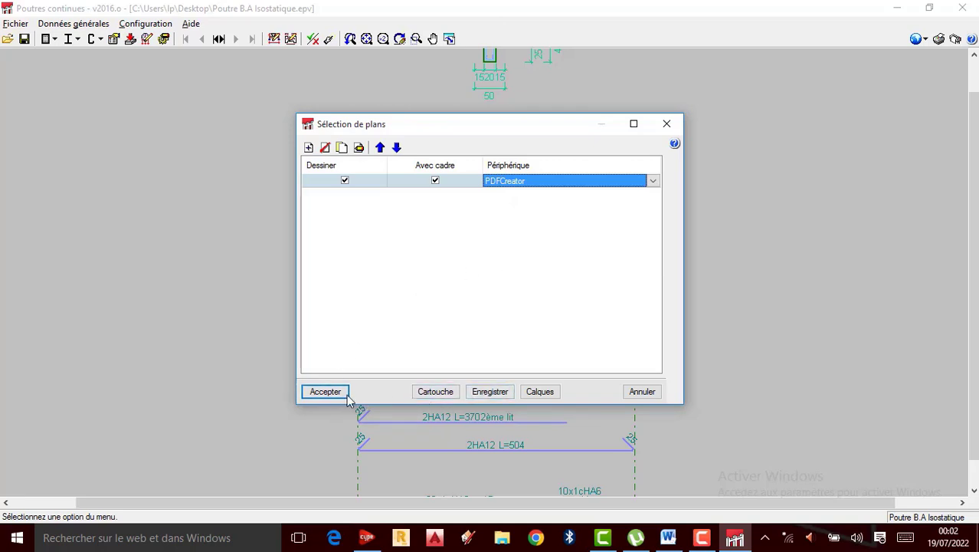
- Compare the available title blocks, apply the CYPE one to the drawing and accept the drawing selection
click(433, 395)
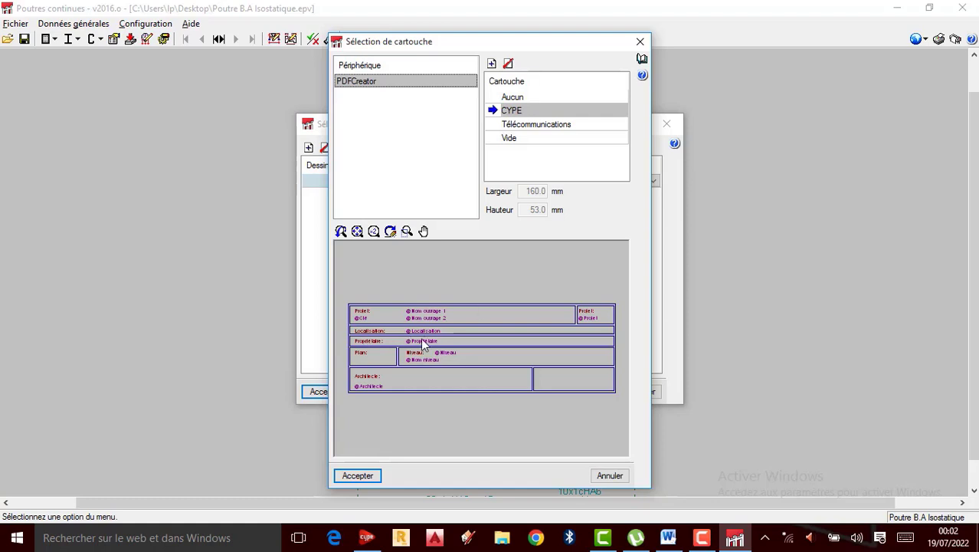
click(521, 126)
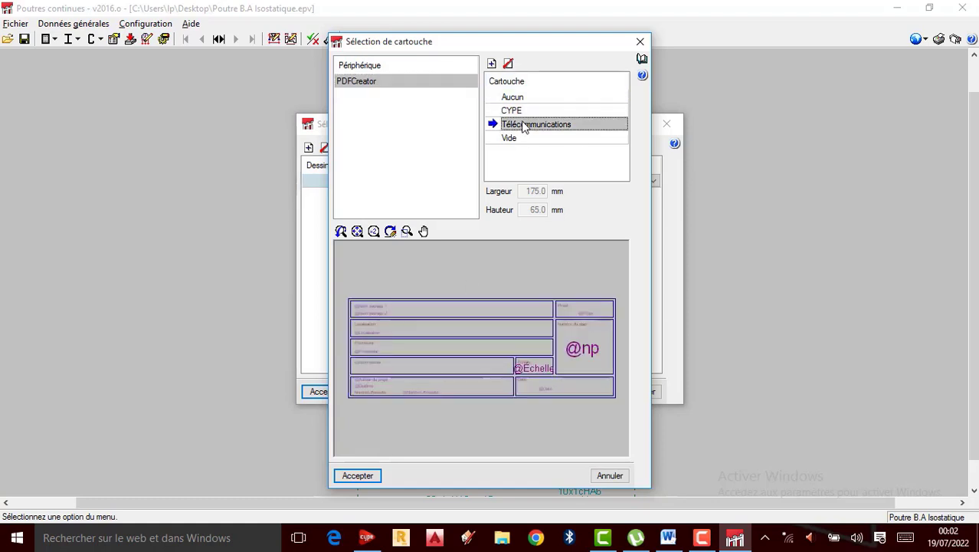
click(526, 98)
click(534, 113)
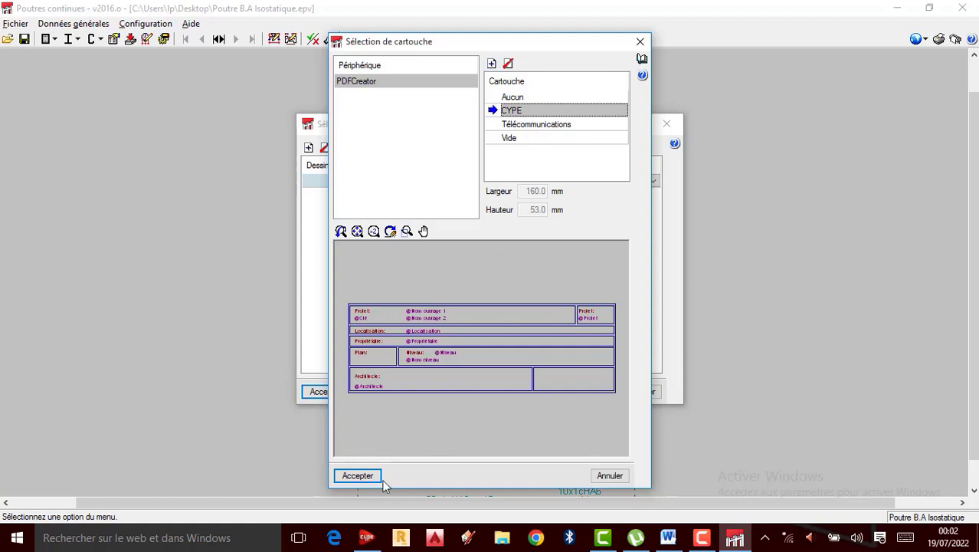
click(358, 475)
click(328, 394)
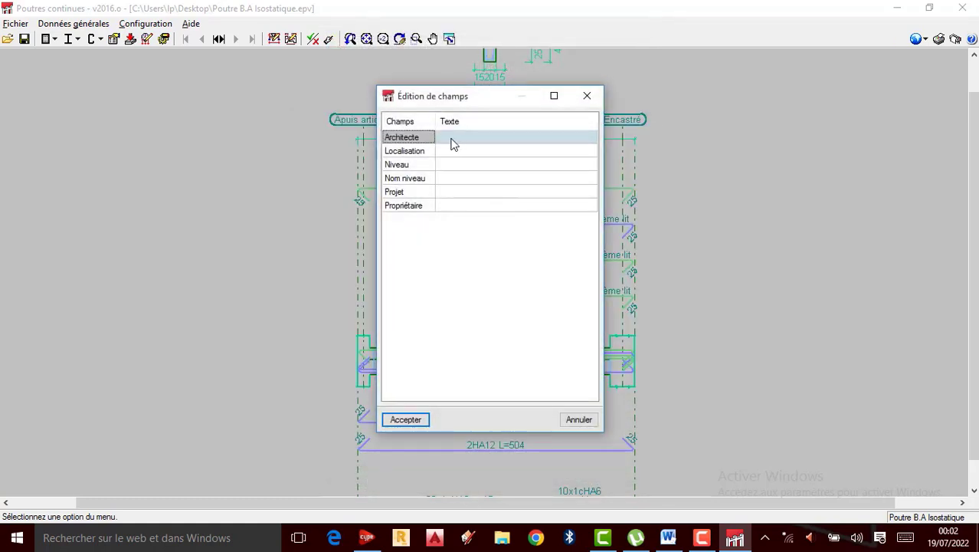
- Enter the architect's name in the title block fields and set the location to Kinshasa
click(451, 154)
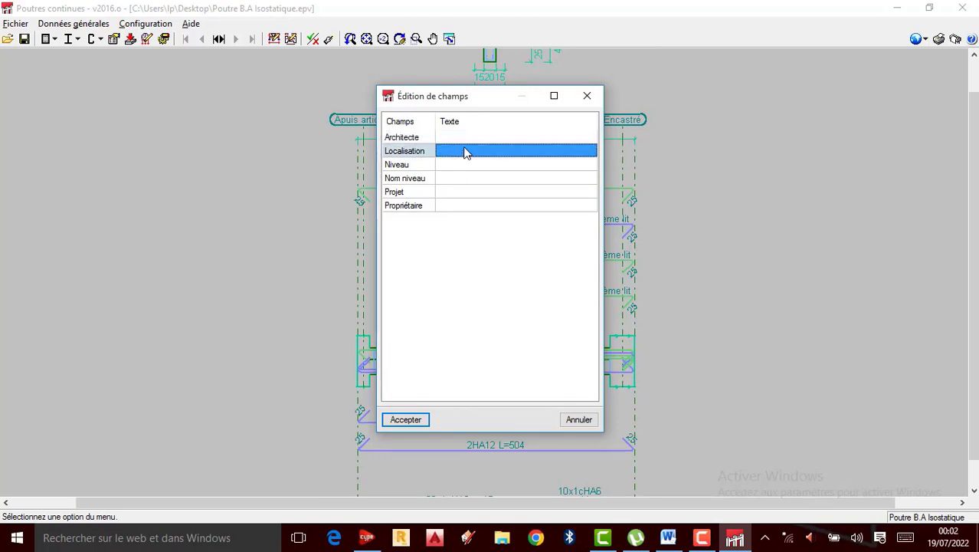
click(466, 140)
click(469, 138)
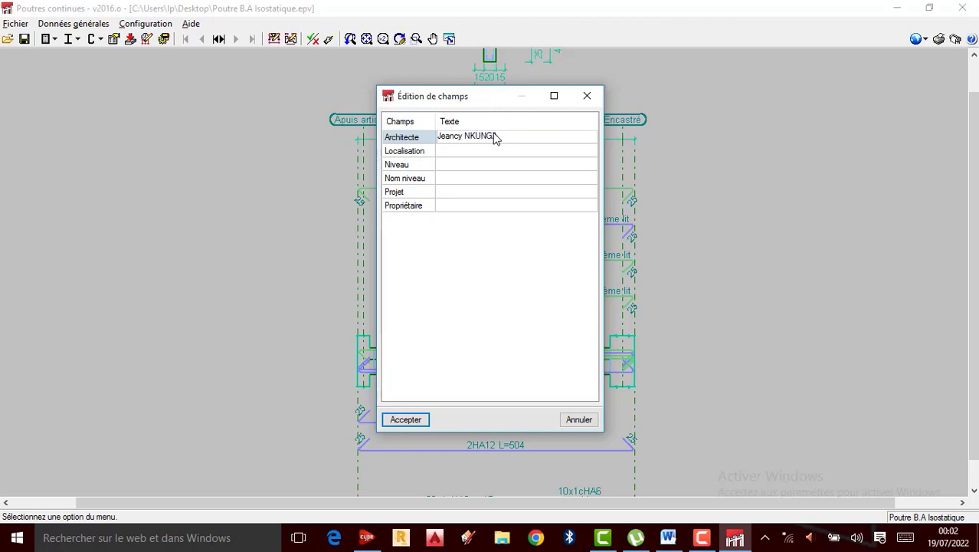
drag(502, 136, 411, 136)
text(J)
double_click(489, 158)
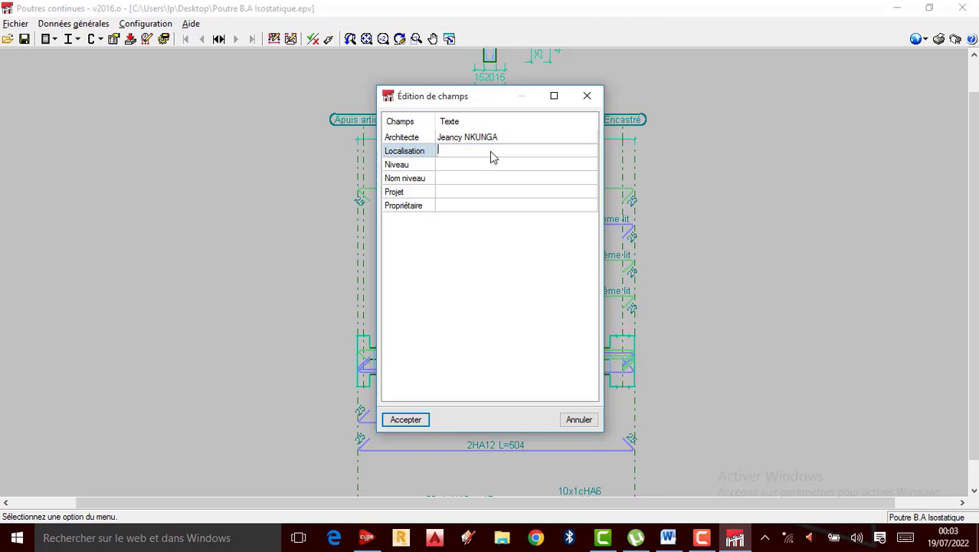
text(Kinshasa)
- Set both the level and the level name in the title block to Privé
double_click(491, 167)
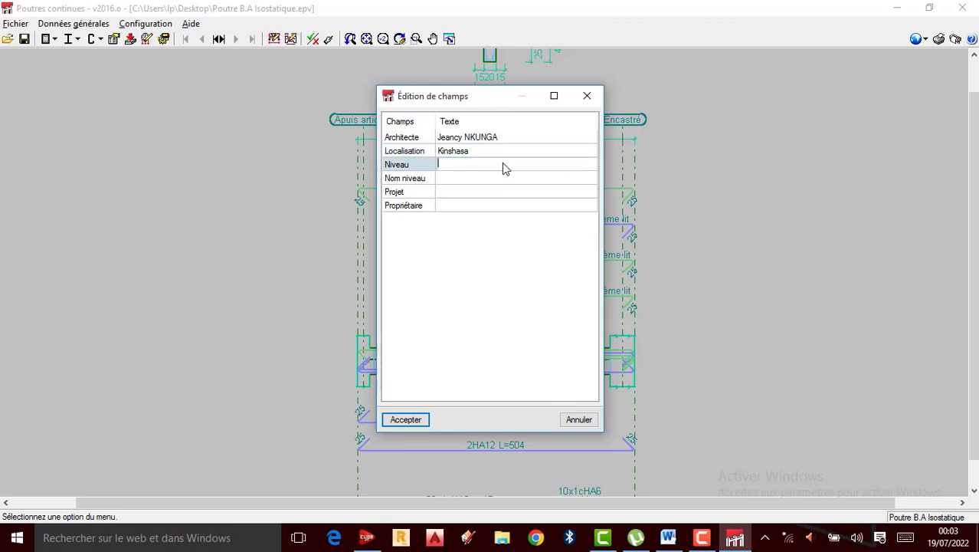
text(Privé)
double_click(491, 184)
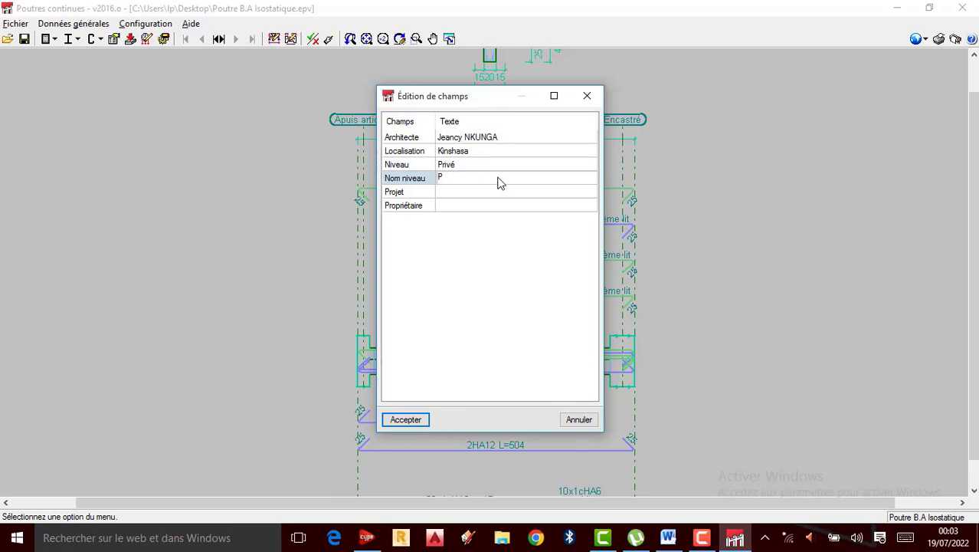
text(Privé)
- Set the title block's project to "Poutre B.A Isostatique" and fill in the owner's name
click(456, 194)
click(464, 195)
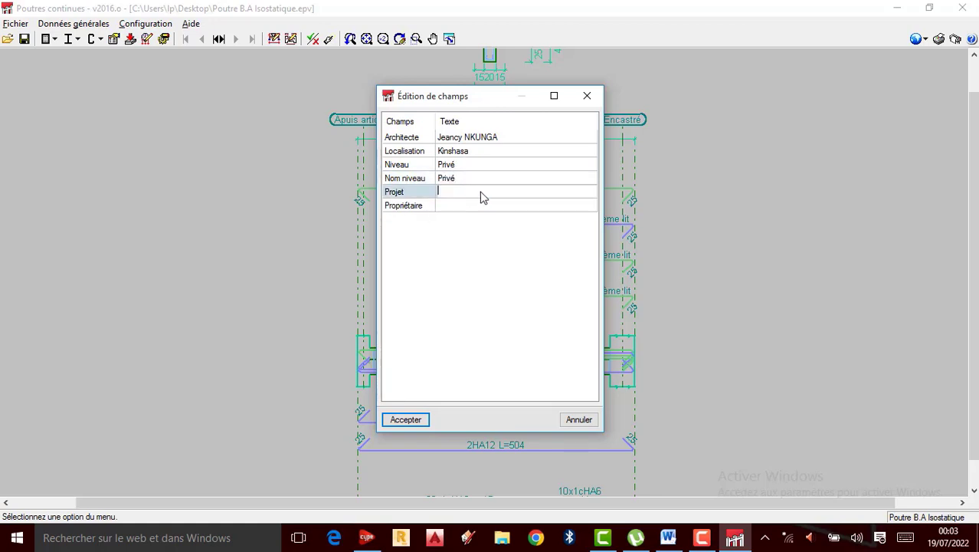
text(Poutre B.A Isostatique)
click(491, 207)
text(J.Nkunga Tutoriels)
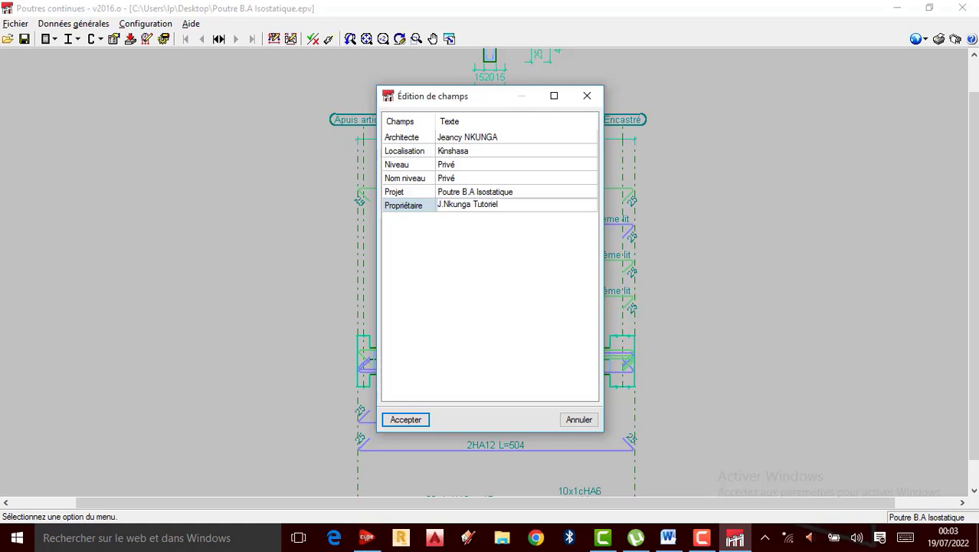
- Generate the sheet with these title block fields, keeping the previous composition, and display the full detail of all drawings
click(418, 420)
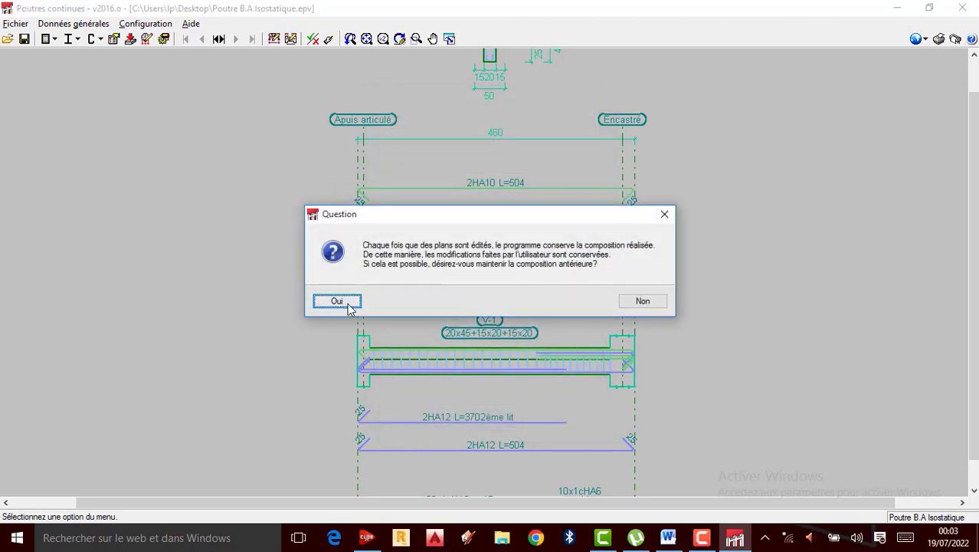
click(337, 301)
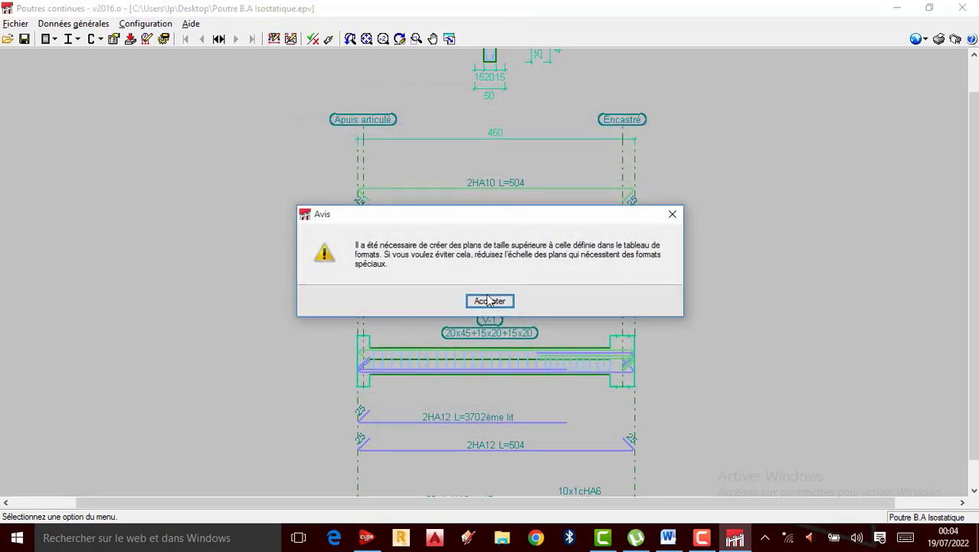
click(489, 301)
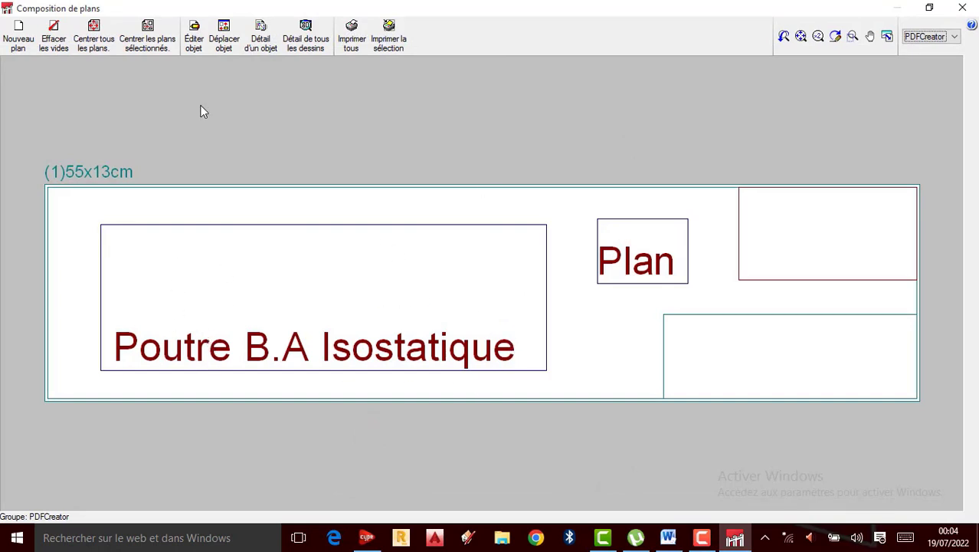
click(314, 48)
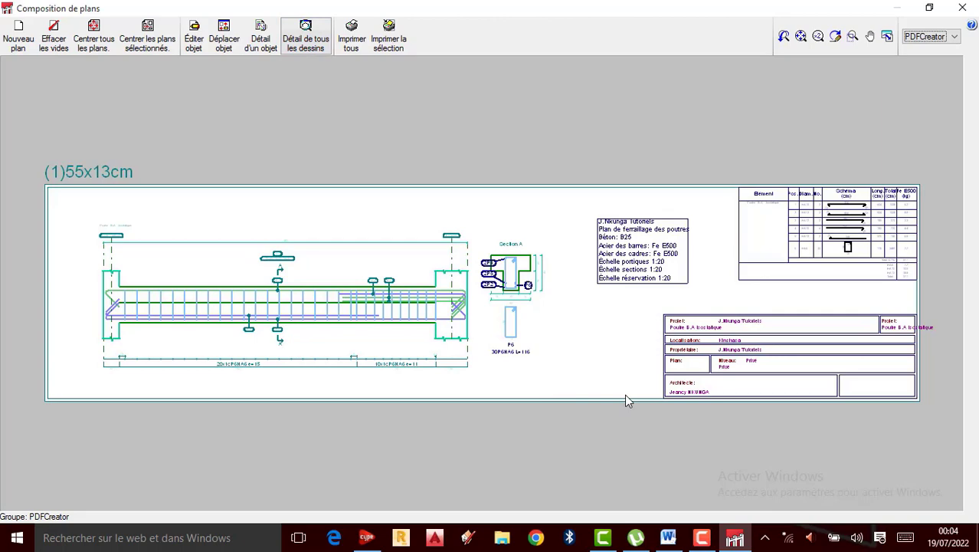
- Examine the beam's reinforcement elevation on the sheet, including bar marks, stirrup spacings and support anchorages
scroll(183, 297, up, 3)
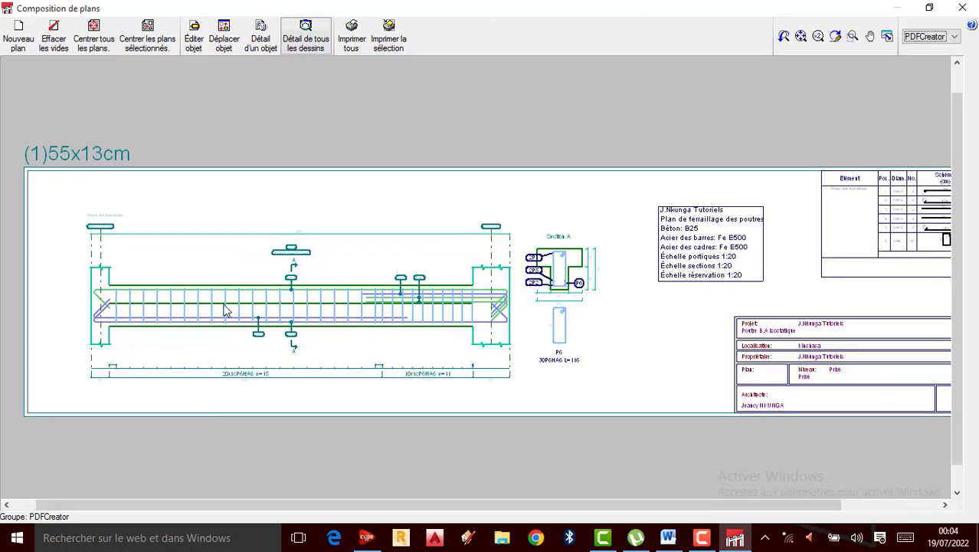
scroll(401, 328, down, 3)
scroll(328, 326, up, 2)
scroll(328, 330, up, 2)
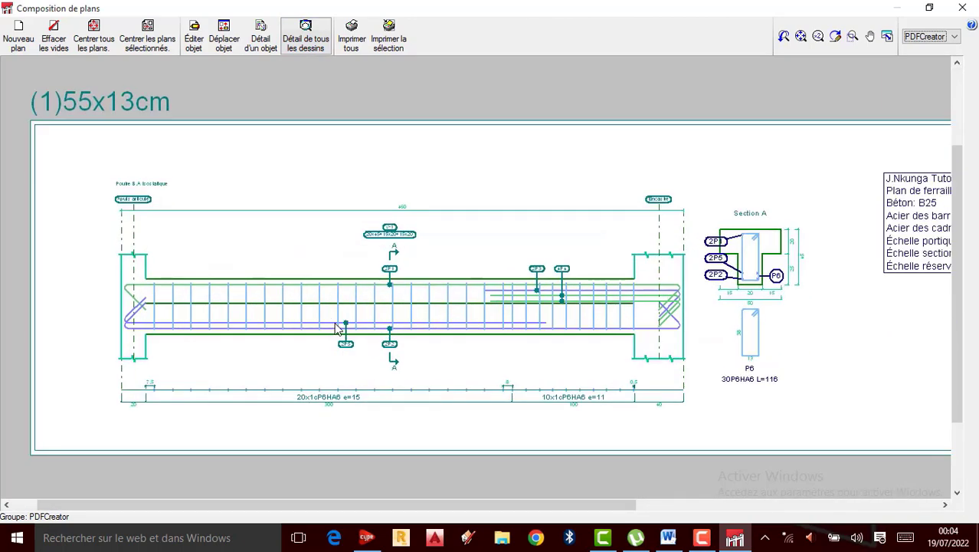
scroll(651, 234, up, 2)
scroll(277, 322, down, 2)
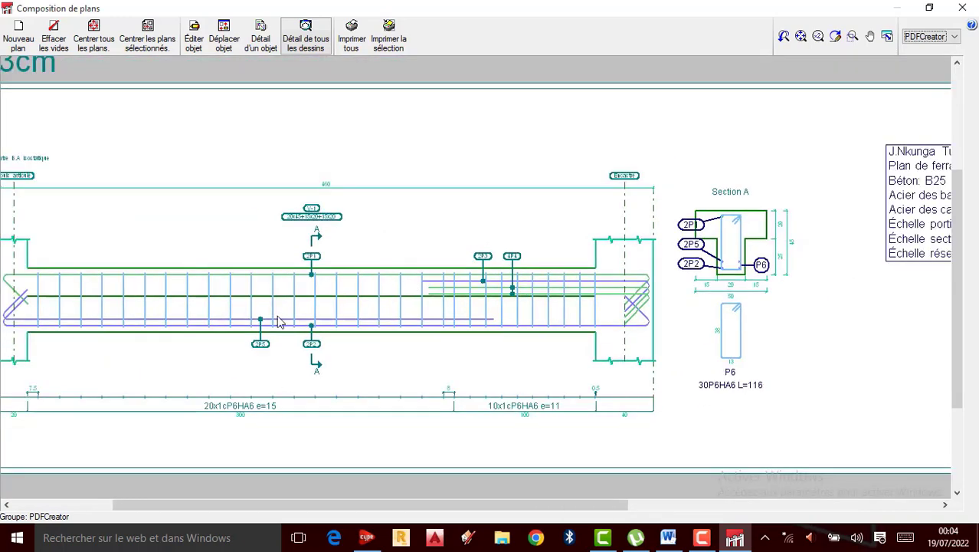
scroll(201, 343, up, 2)
scroll(515, 264, up, 1)
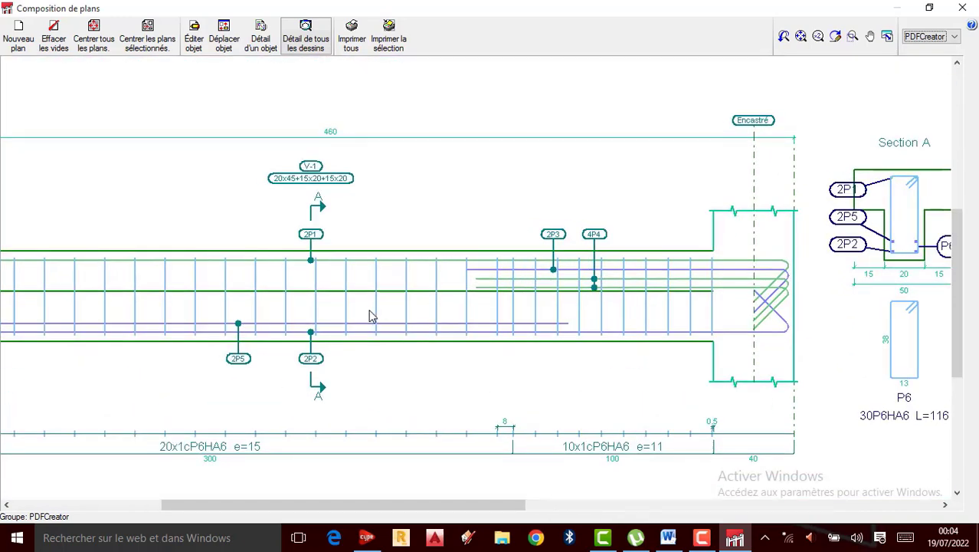
scroll(361, 318, down, 1)
scroll(315, 322, down, 1)
scroll(185, 301, down, 2)
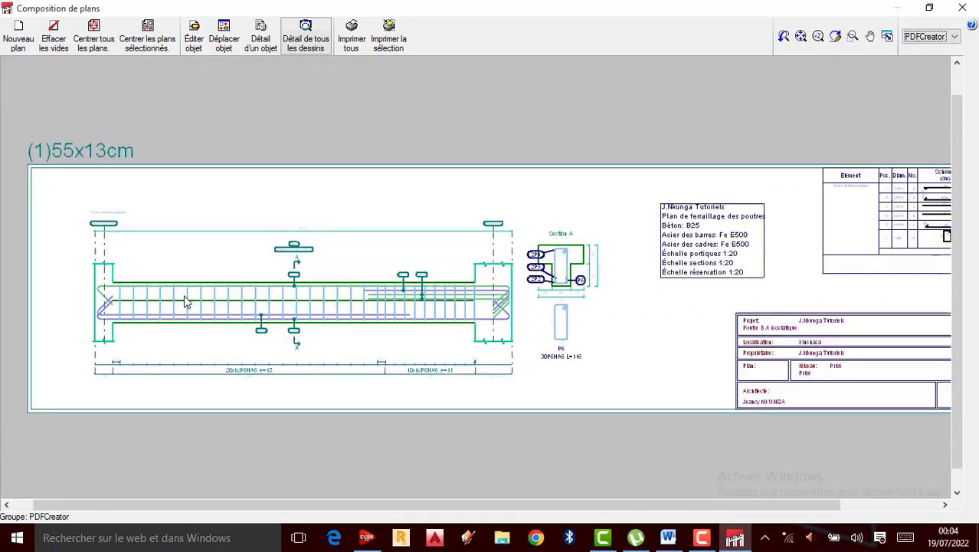
- Examine the Section A cross-section and the notes on concrete, steel grades and drawing scales
scroll(603, 265, up, 5)
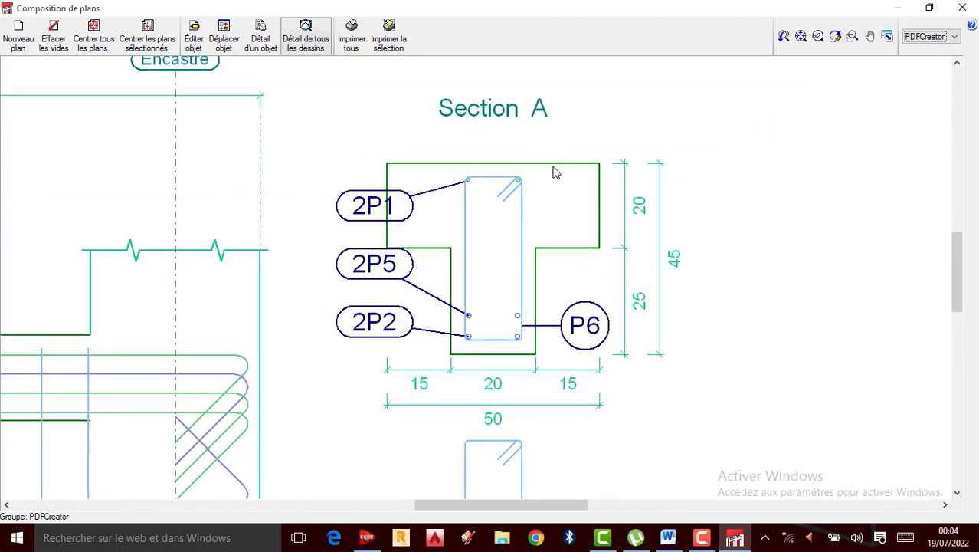
scroll(440, 322, down, 2)
scroll(490, 251, up, 1)
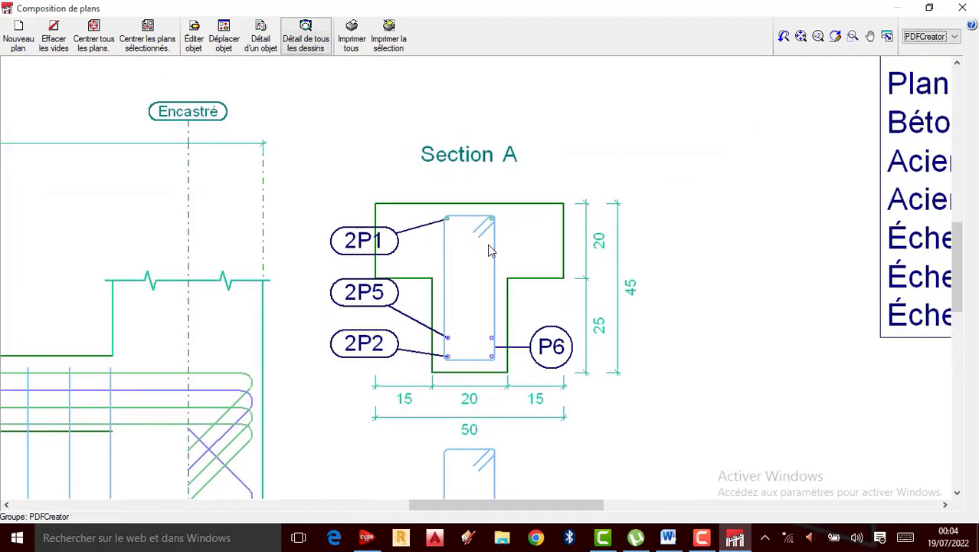
scroll(490, 250, down, 4)
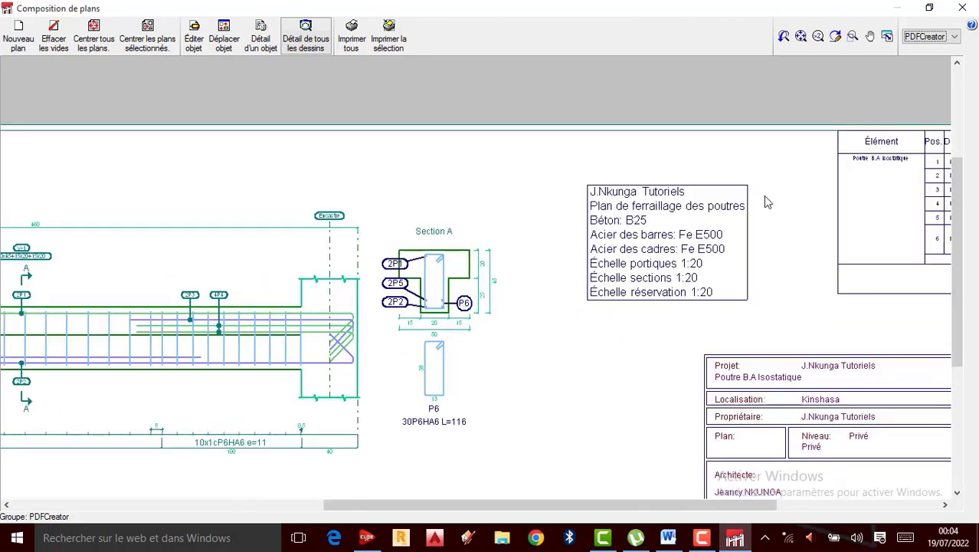
scroll(717, 233, up, 3)
scroll(595, 203, up, 1)
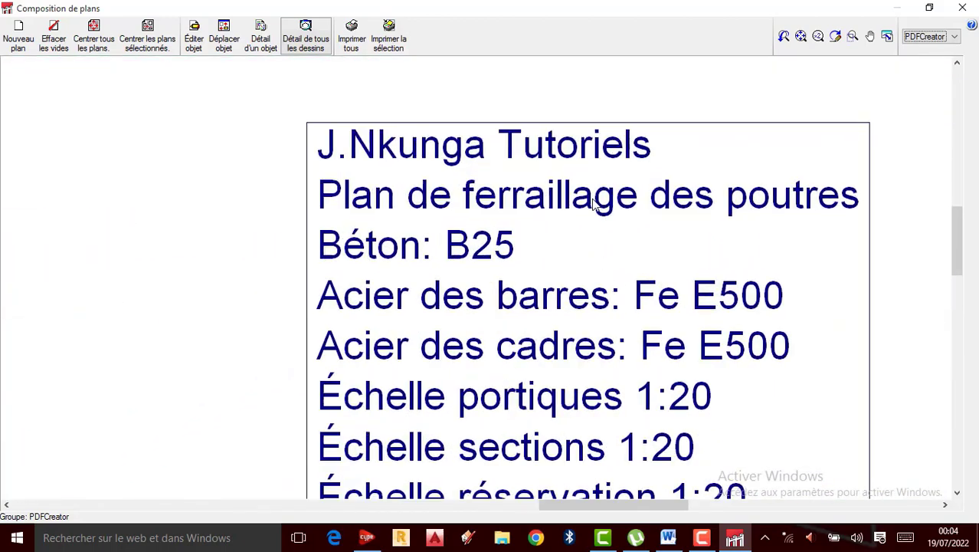
scroll(566, 210, down, 1)
scroll(323, 267, down, 3)
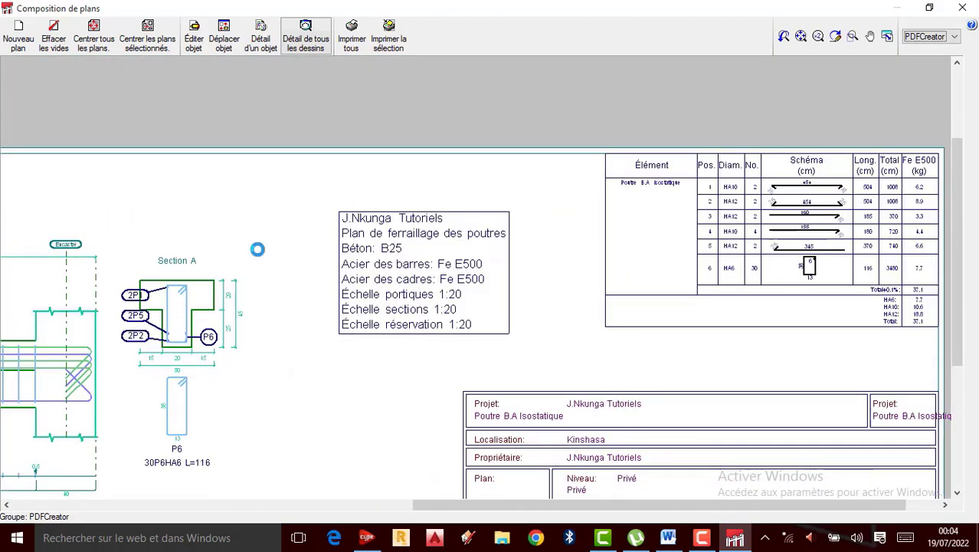
- Review the bar schedule's diameters, shapes, lengths and steel weights, and look over the completed title block
scroll(659, 212, up, 4)
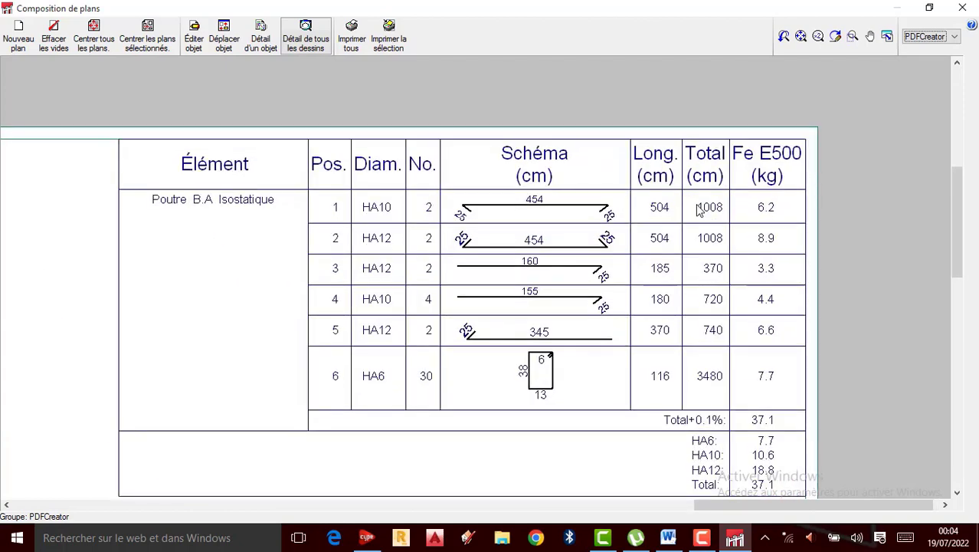
scroll(299, 300, down, 1)
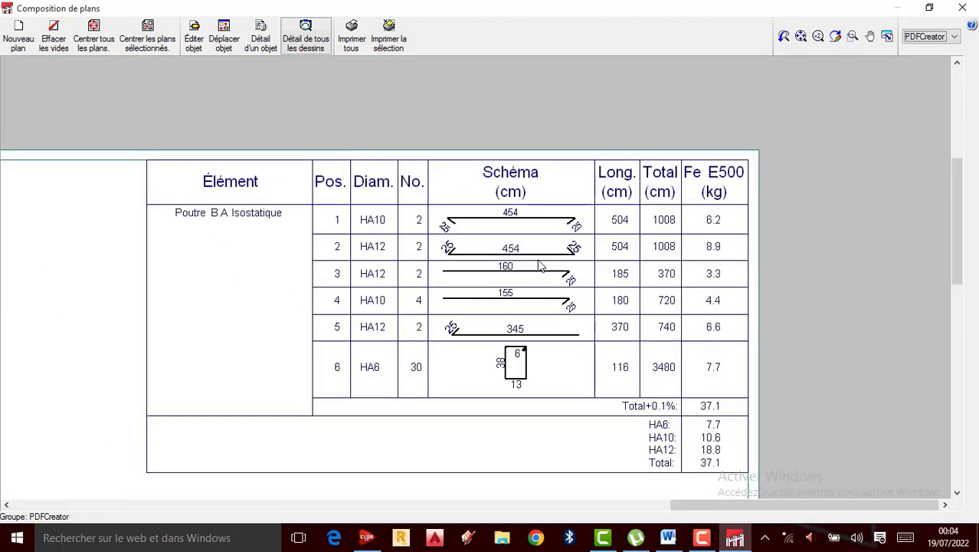
scroll(410, 190, up, 1)
scroll(411, 189, down, 1)
scroll(632, 273, down, 2)
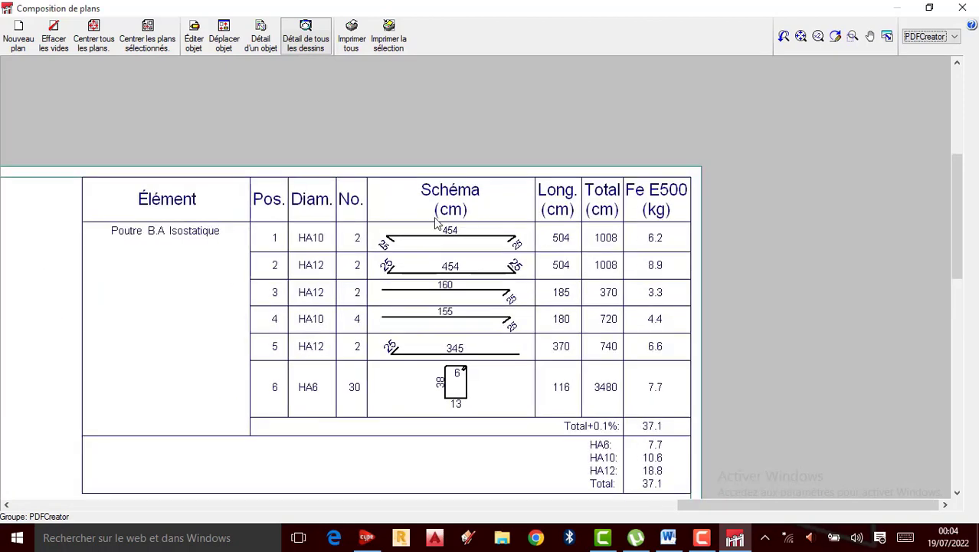
scroll(398, 244, up, 1)
scroll(398, 243, down, 3)
scroll(317, 440, up, 4)
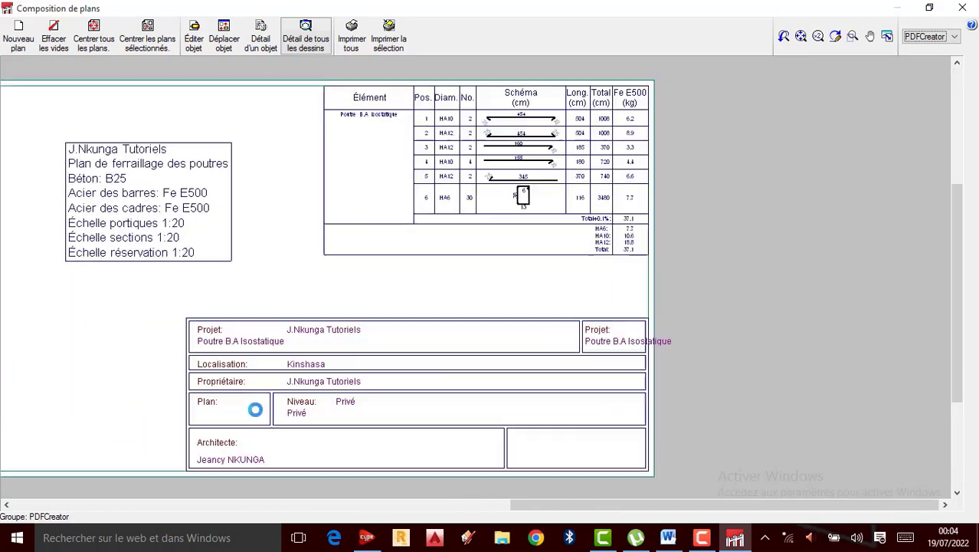
- Check the title block's project, location, owner, level and architect entries, and recheck the steel totals in the bar schedule
scroll(355, 291, down, 2)
scroll(352, 368, up, 1)
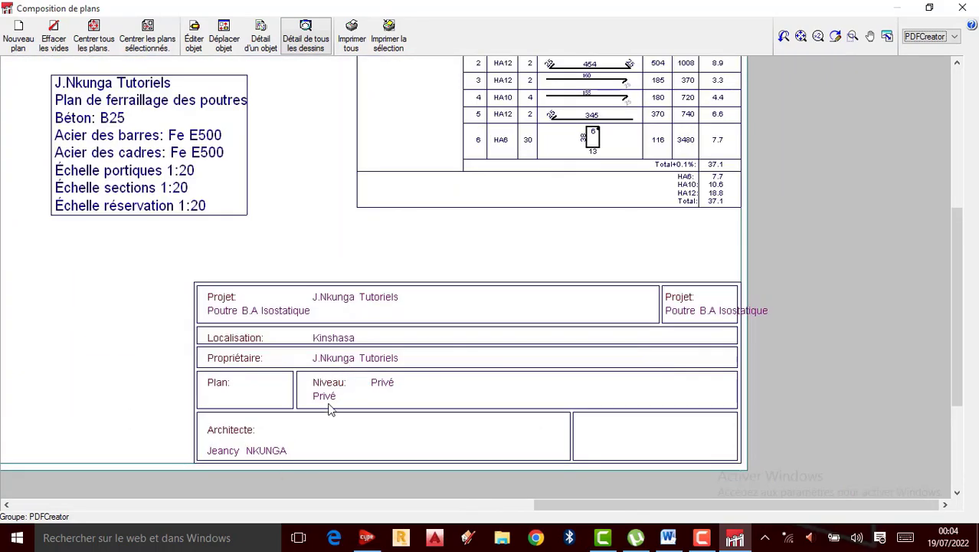
scroll(415, 370, up, 1)
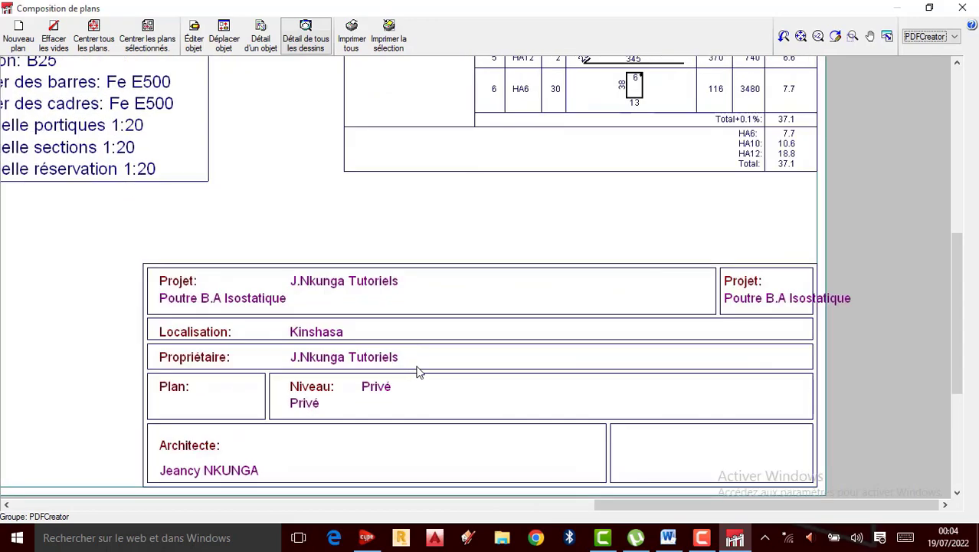
scroll(506, 376, down, 1)
scroll(506, 376, down, 2)
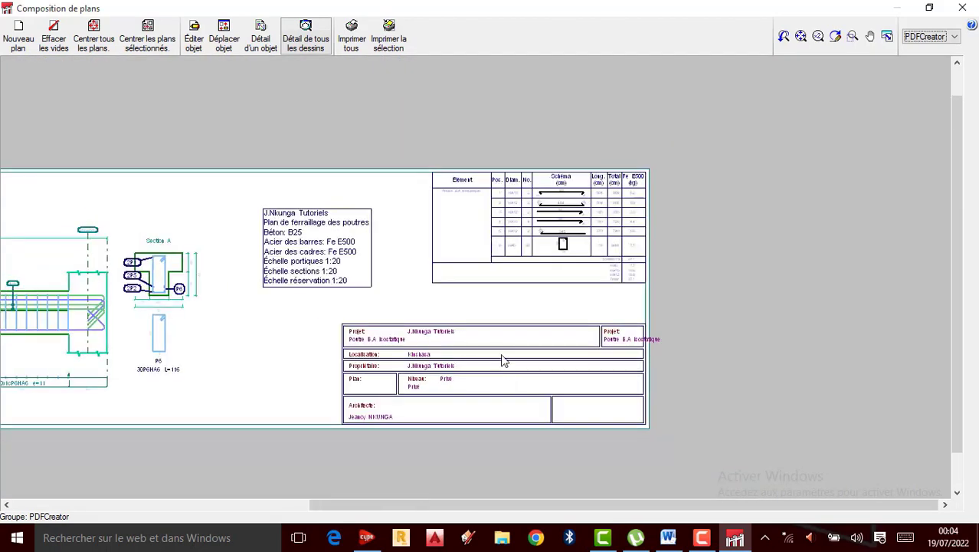
scroll(506, 273, up, 1)
scroll(417, 280, up, 5)
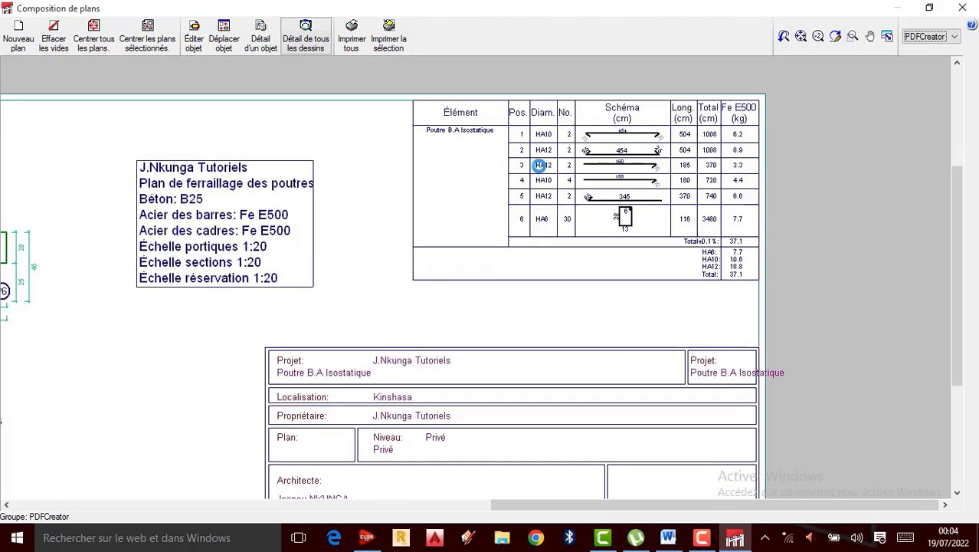
scroll(684, 319, down, 2)
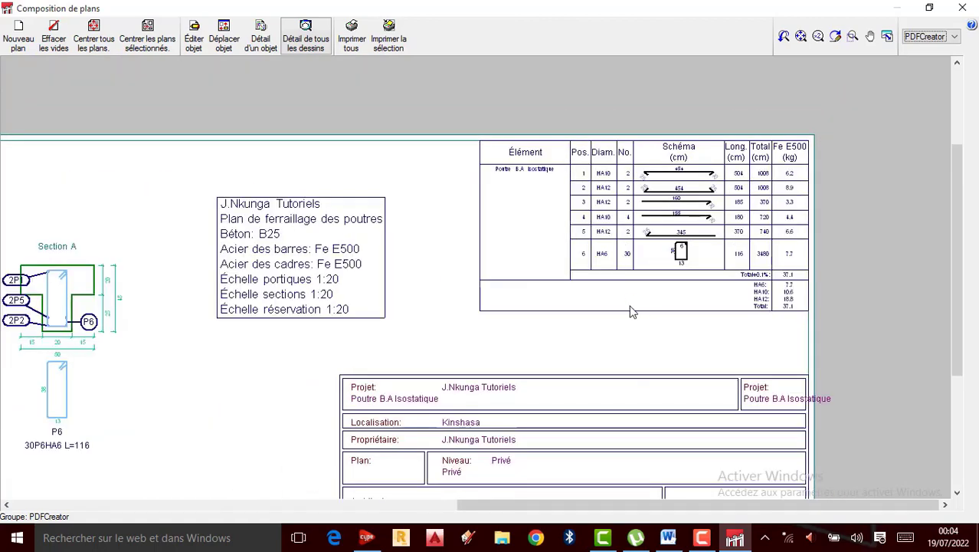
scroll(724, 193, up, 2)
scroll(693, 194, up, 1)
scroll(800, 209, down, 6)
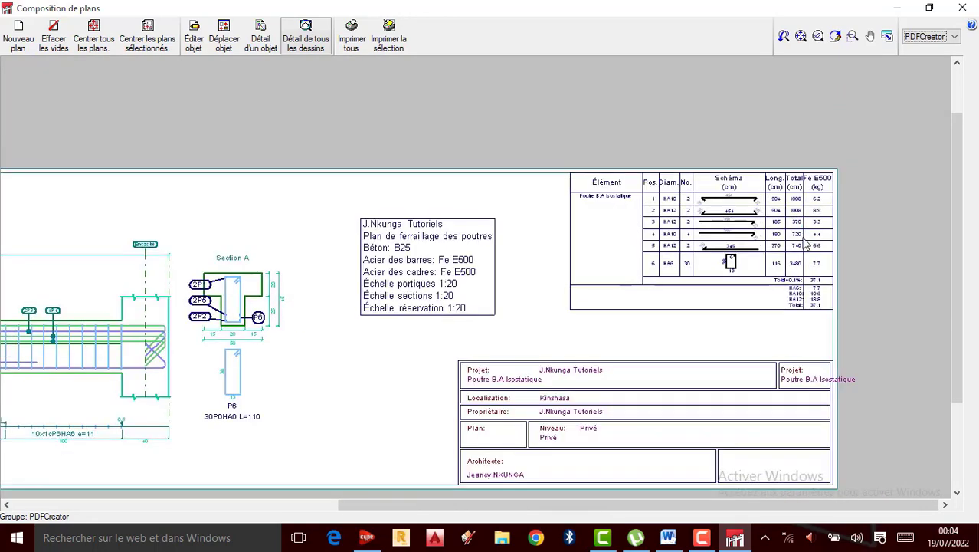
- Inspect the hooked bar anchorages at the fixed end support, along with Section A's dimensions and the P6 stirrup detail
scroll(274, 314, up, 2)
scroll(246, 312, up, 3)
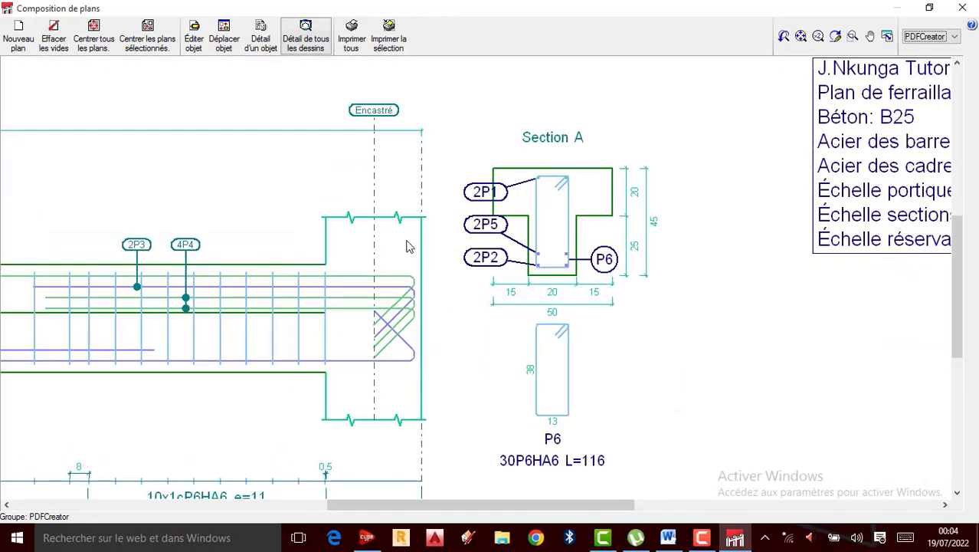
scroll(407, 245, down, 2)
scroll(431, 275, up, 1)
scroll(430, 274, up, 1)
scroll(638, 354, down, 3)
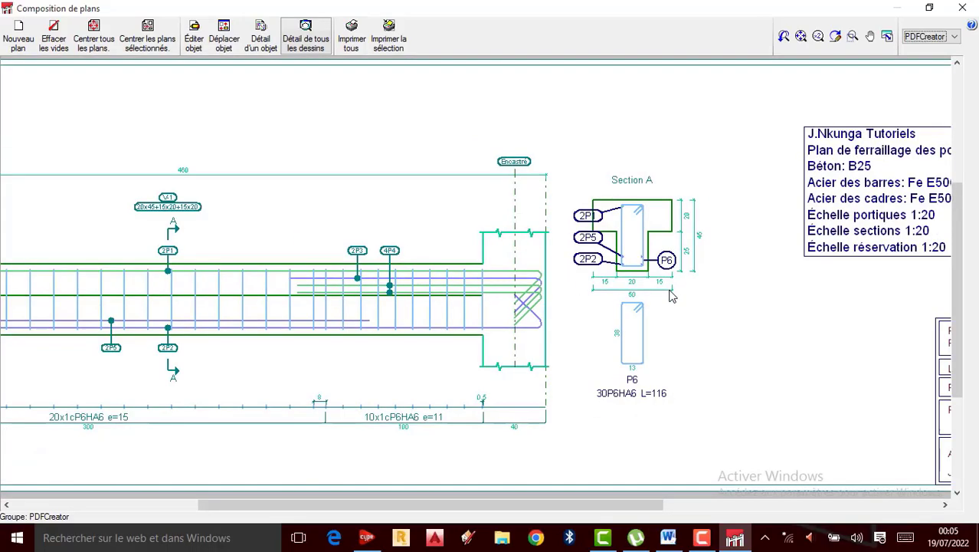
scroll(498, 301, up, 2)
scroll(424, 290, up, 1)
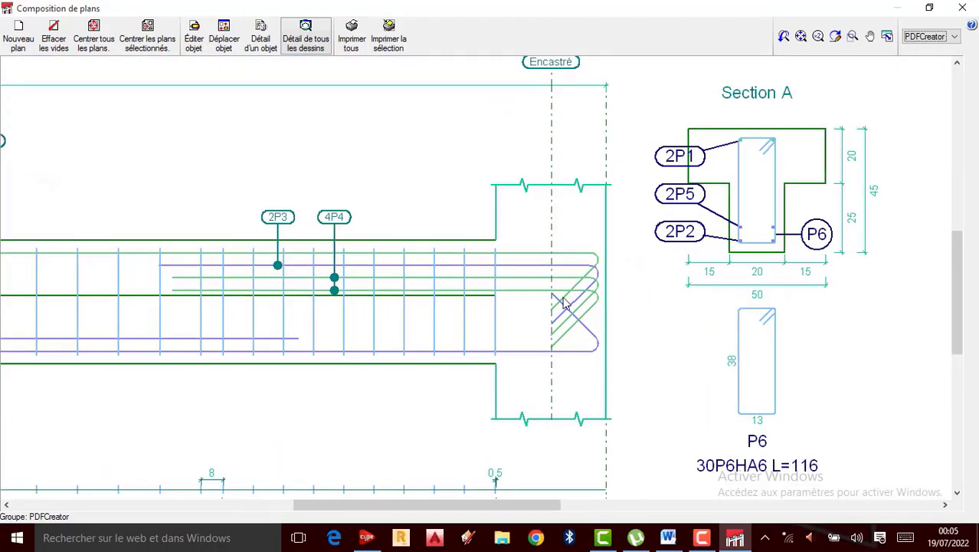
click(703, 546)
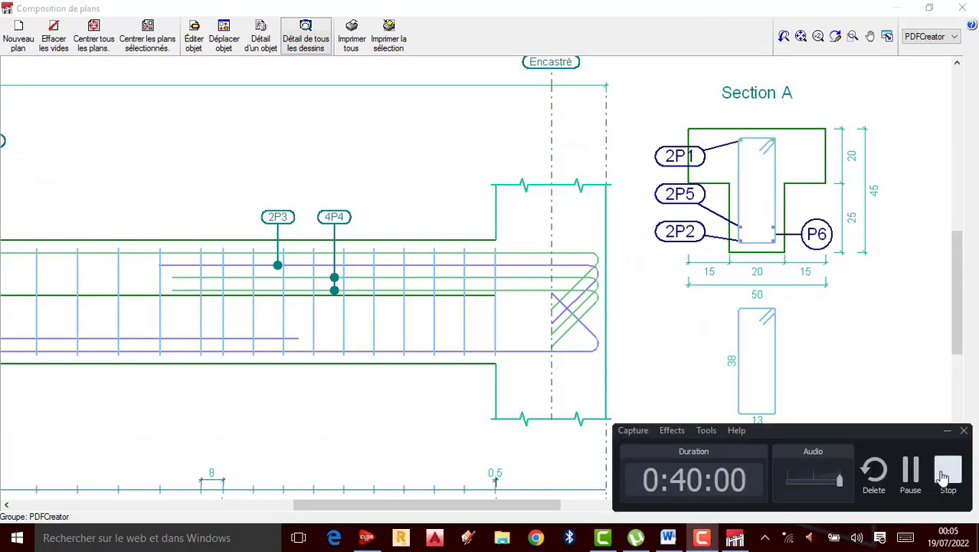
click(946, 469)
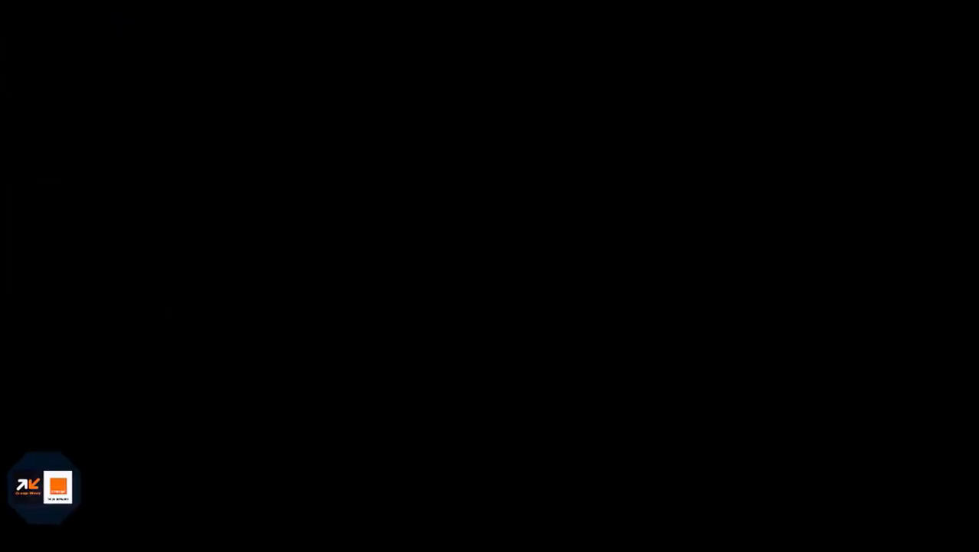